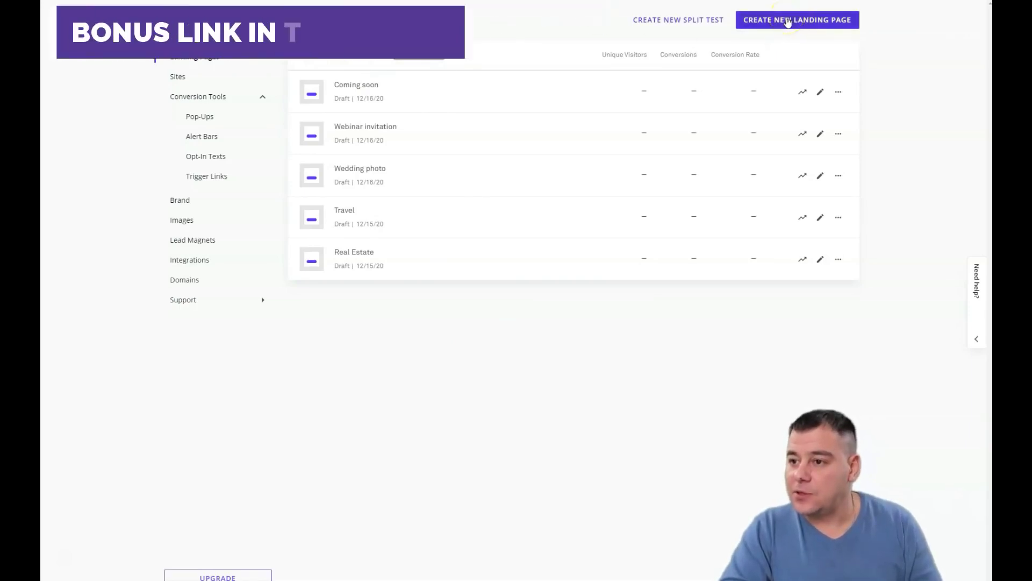
Start a new landing page and browse the templates gallery, including Free Guide and 2-Host Webinar.
{"action": "left_click", "coordinate": [787, 21]}
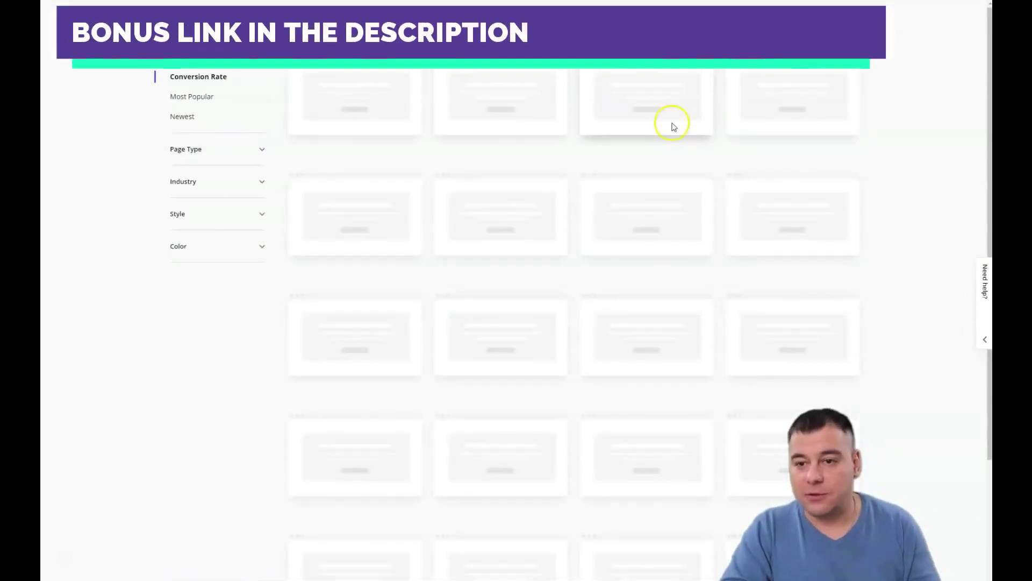
{"action": "mouse_move", "coordinate": [560, 240]}
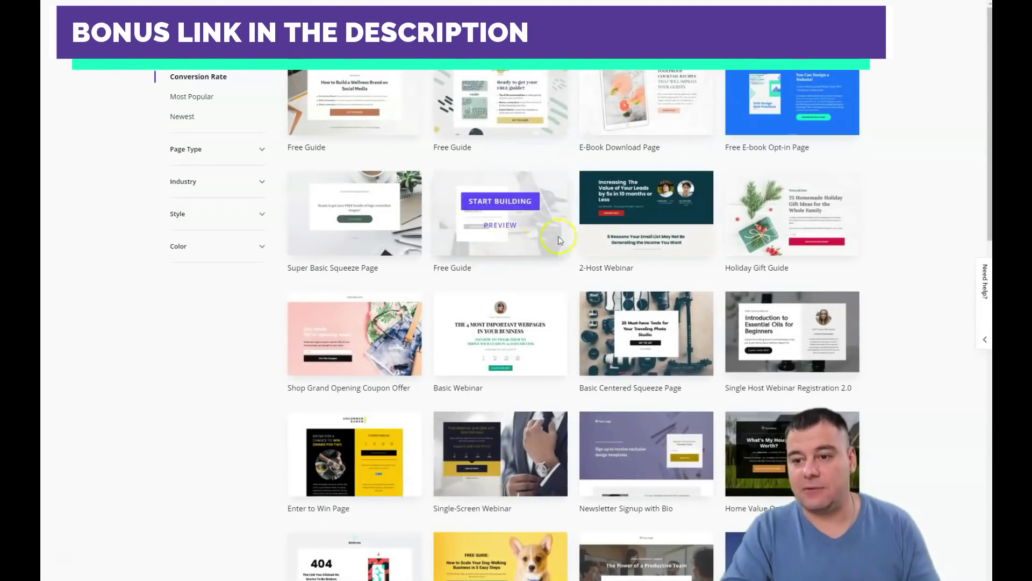
{"action": "scroll", "coordinate": [568, 230], "scroll_direction": "down", "scroll_amount": 7}
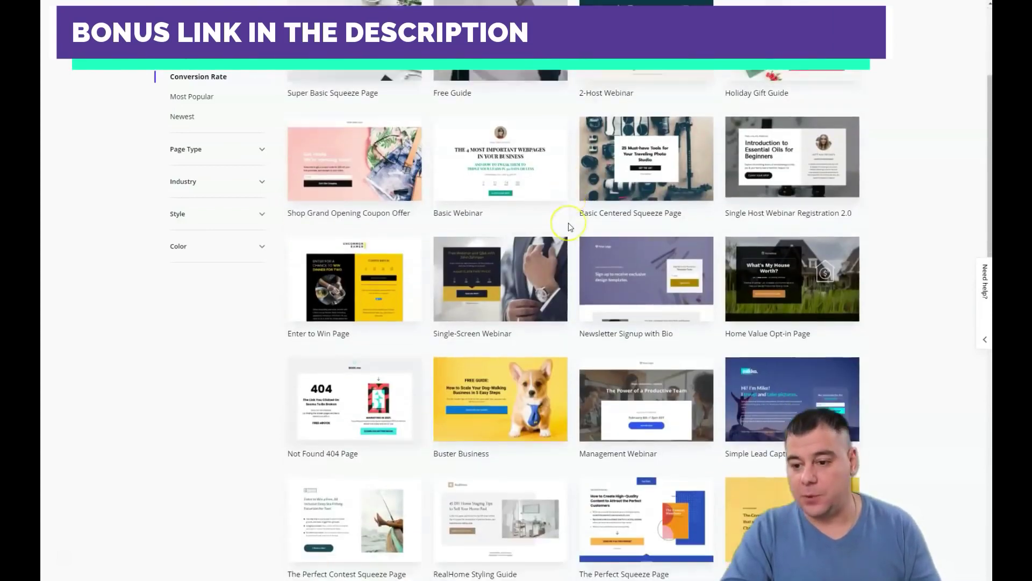
{"action": "scroll", "coordinate": [569, 223], "scroll_direction": "down", "scroll_amount": 3}
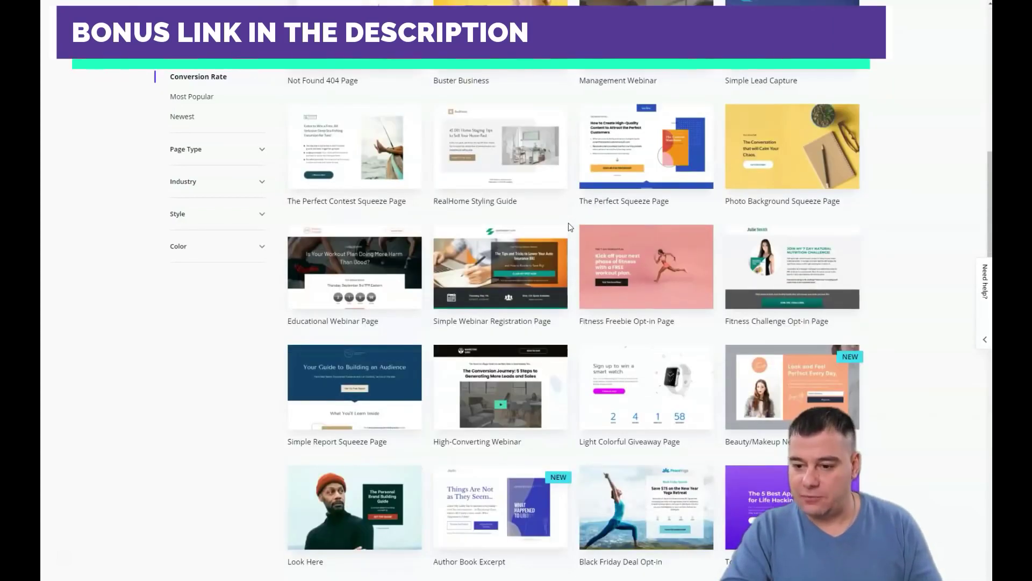
{"action": "scroll", "coordinate": [568, 222], "scroll_direction": "down", "scroll_amount": 4}
{"action": "scroll", "coordinate": [569, 223], "scroll_direction": "up", "scroll_amount": 13}
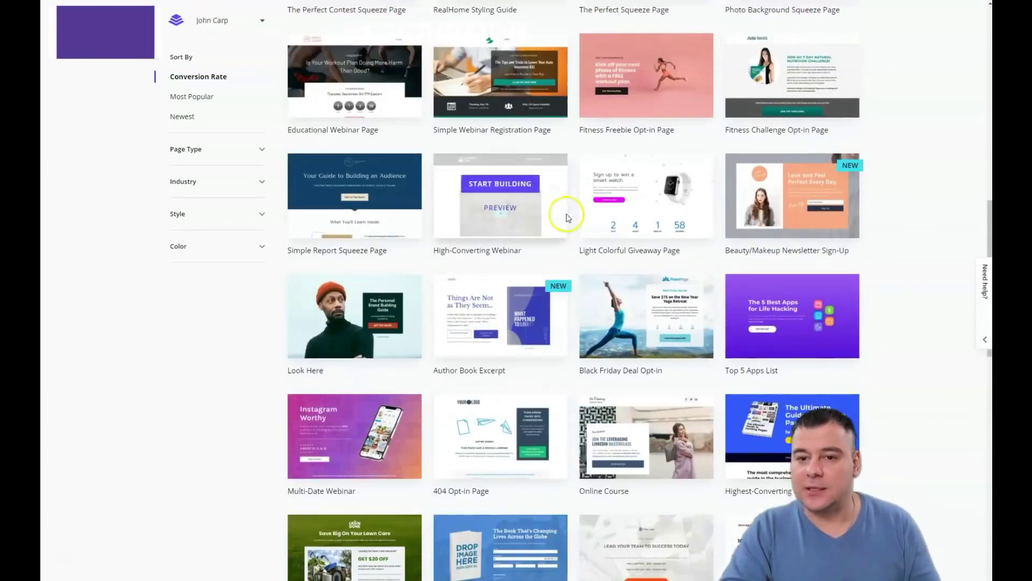
{"action": "scroll", "coordinate": [567, 215], "scroll_direction": "up", "scroll_amount": 1}
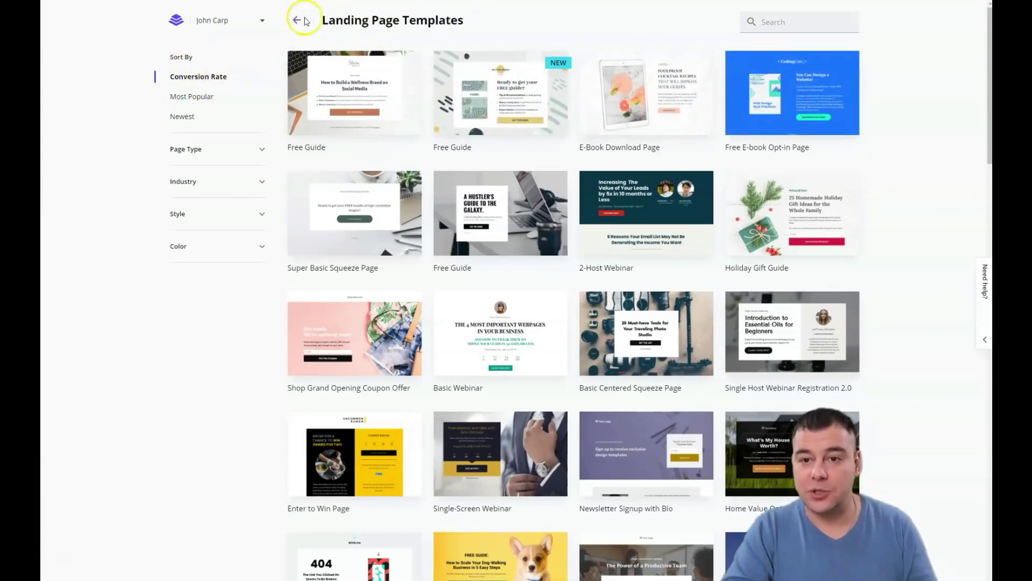
Start a new site to browse the Site Templates, then return to the Sites overview.
{"action": "left_click", "coordinate": [297, 20]}
{"action": "left_click", "coordinate": [195, 76]}
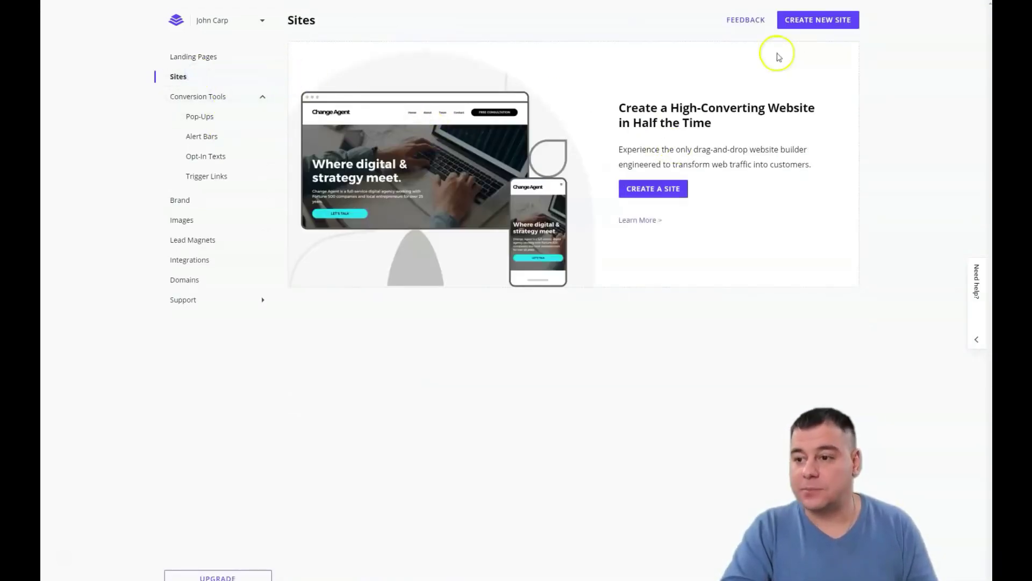
{"action": "left_click", "coordinate": [804, 20]}
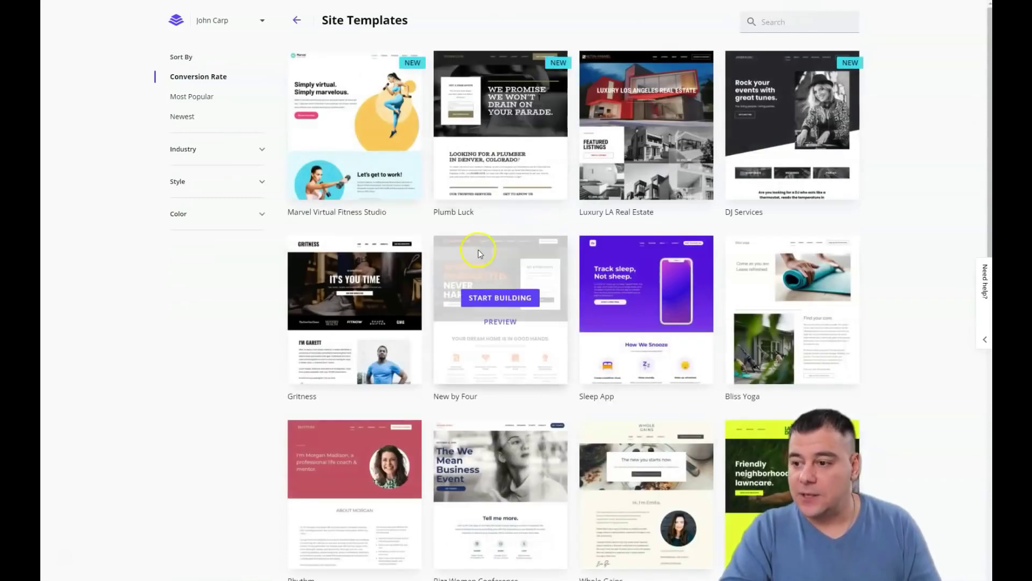
{"action": "scroll", "coordinate": [500, 238], "scroll_direction": "down", "scroll_amount": 5}
{"action": "scroll", "coordinate": [501, 238], "scroll_direction": "down", "scroll_amount": 8}
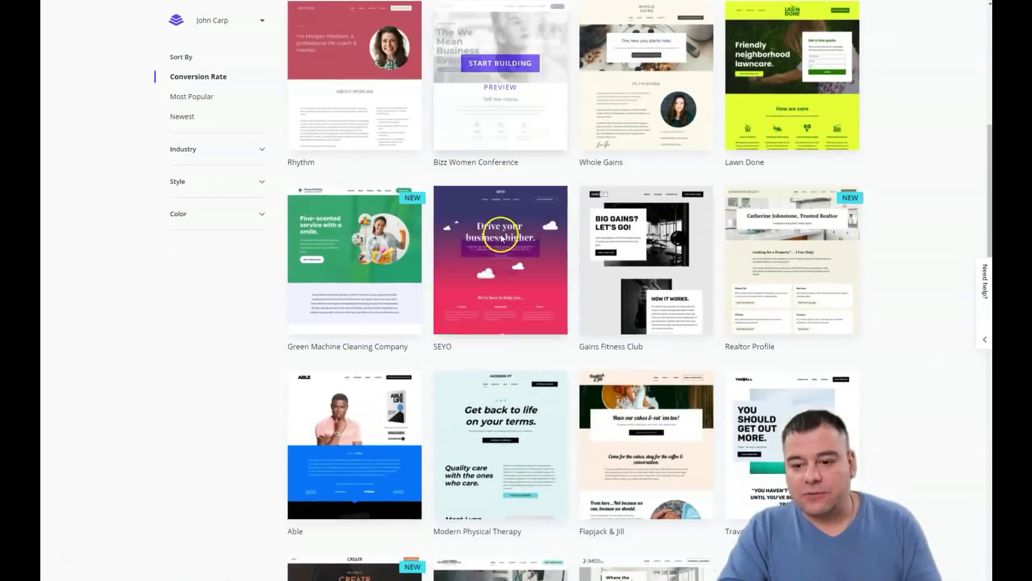
{"action": "scroll", "coordinate": [501, 238], "scroll_direction": "down", "scroll_amount": 11}
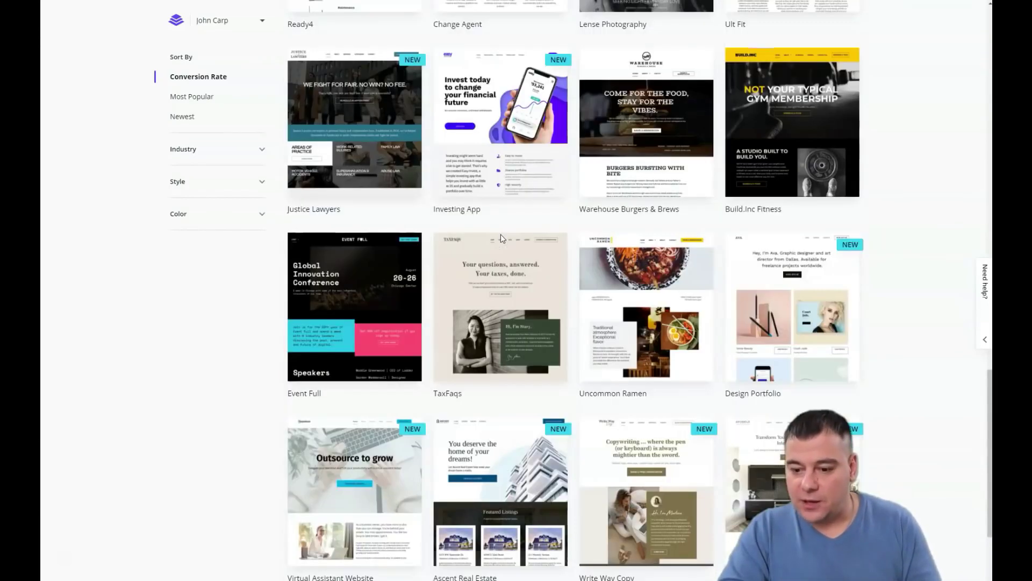
{"action": "mouse_move", "coordinate": [501, 237]}
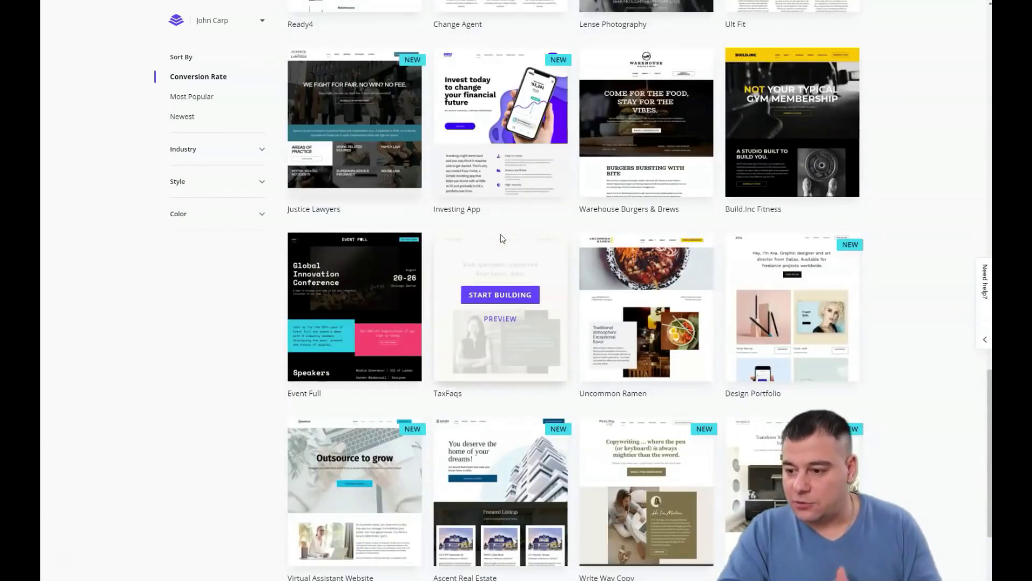
{"action": "scroll", "coordinate": [501, 238], "scroll_direction": "down", "scroll_amount": 3}
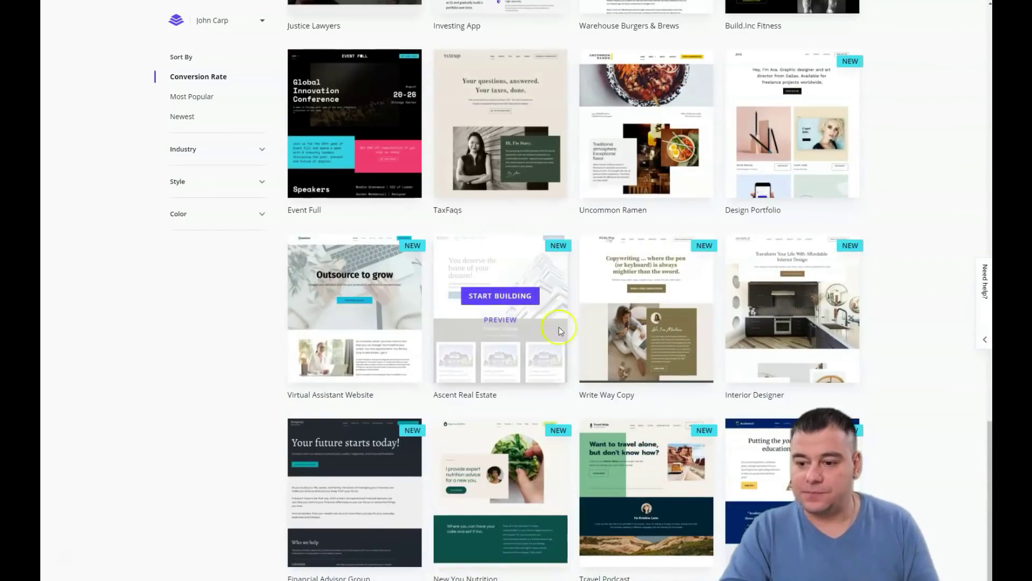
{"action": "scroll", "coordinate": [526, 369], "scroll_direction": "up", "scroll_amount": 20}
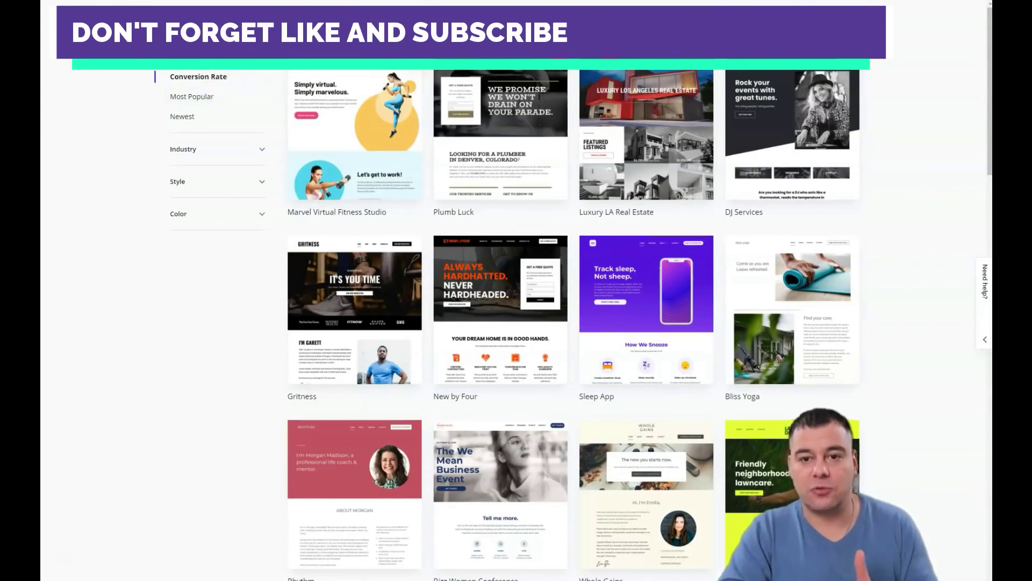
{"action": "key", "text": "alt+Left"}
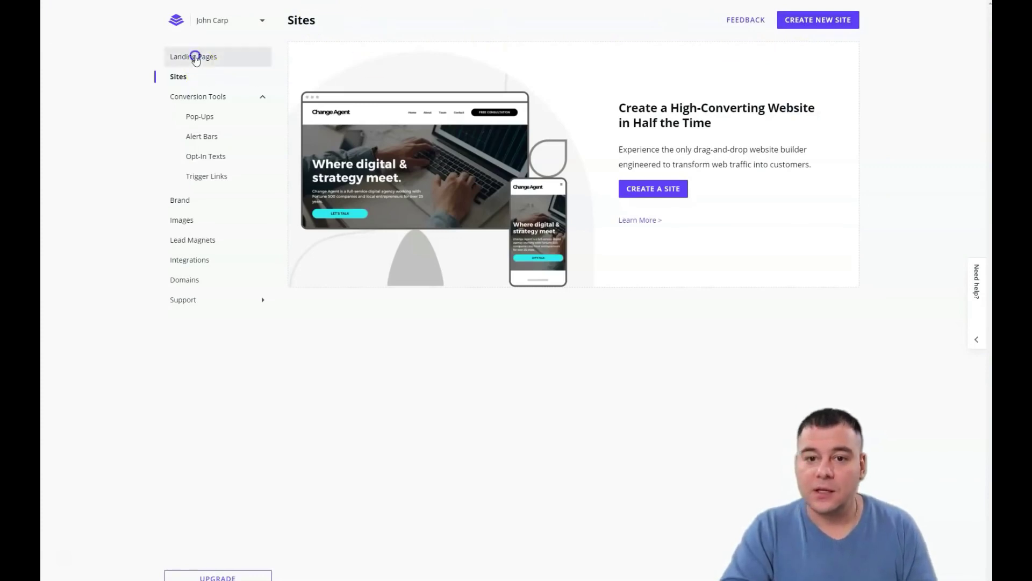
Return to Landing Pages and reopen the landing page template gallery.
{"action": "left_click", "coordinate": [195, 55]}
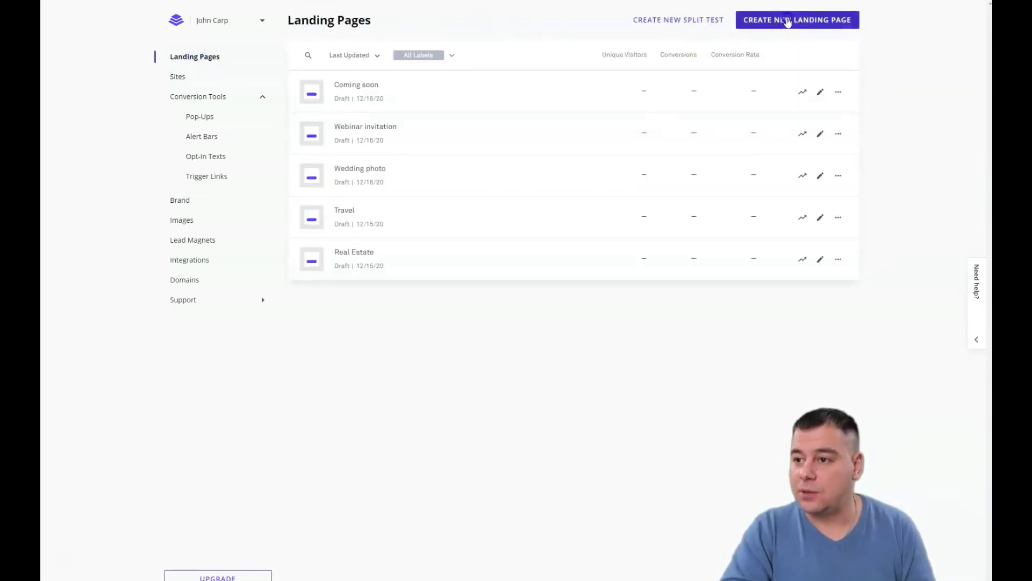
{"action": "left_click", "coordinate": [785, 20]}
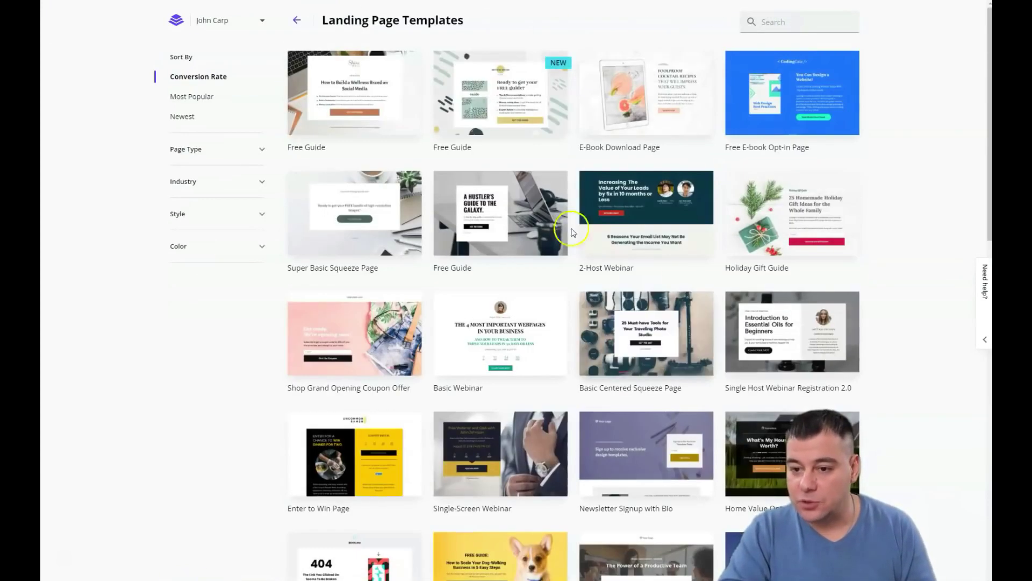
{"action": "mouse_move", "coordinate": [676, 248]}
{"action": "scroll", "coordinate": [676, 248], "scroll_direction": "down", "scroll_amount": 2}
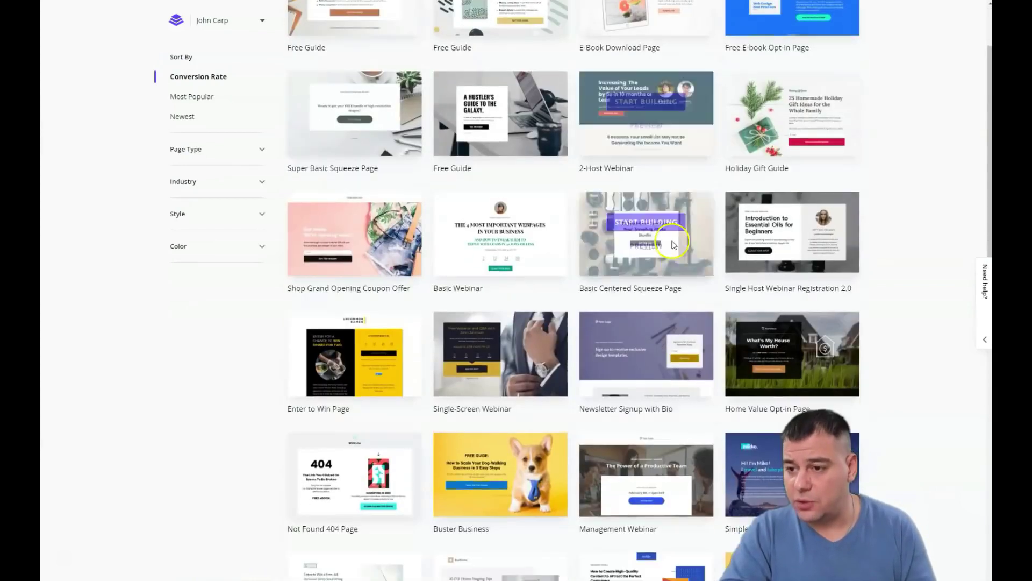
{"action": "scroll", "coordinate": [549, 236], "scroll_direction": "up", "scroll_amount": 2}
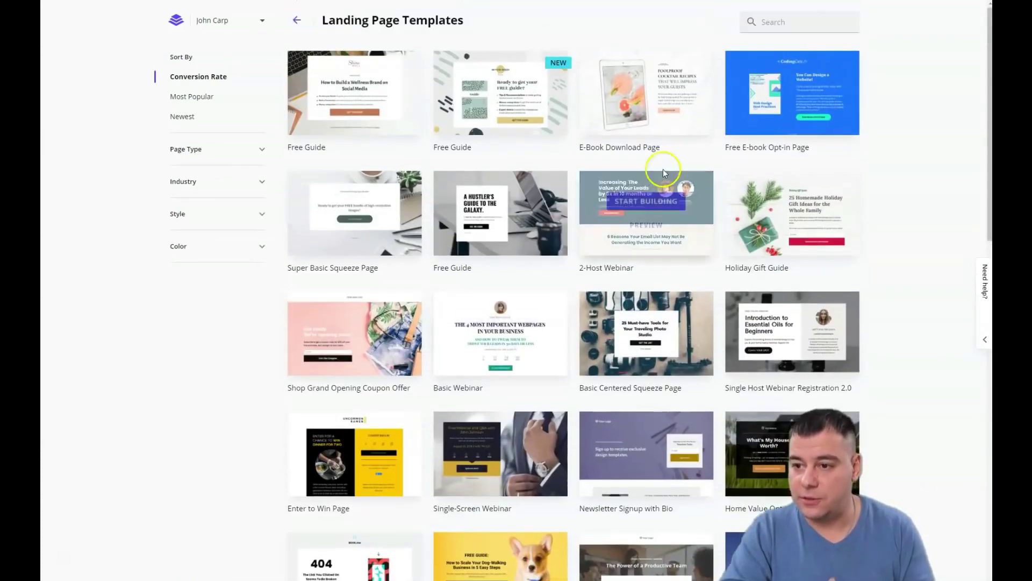
{"action": "mouse_move", "coordinate": [738, 295]}
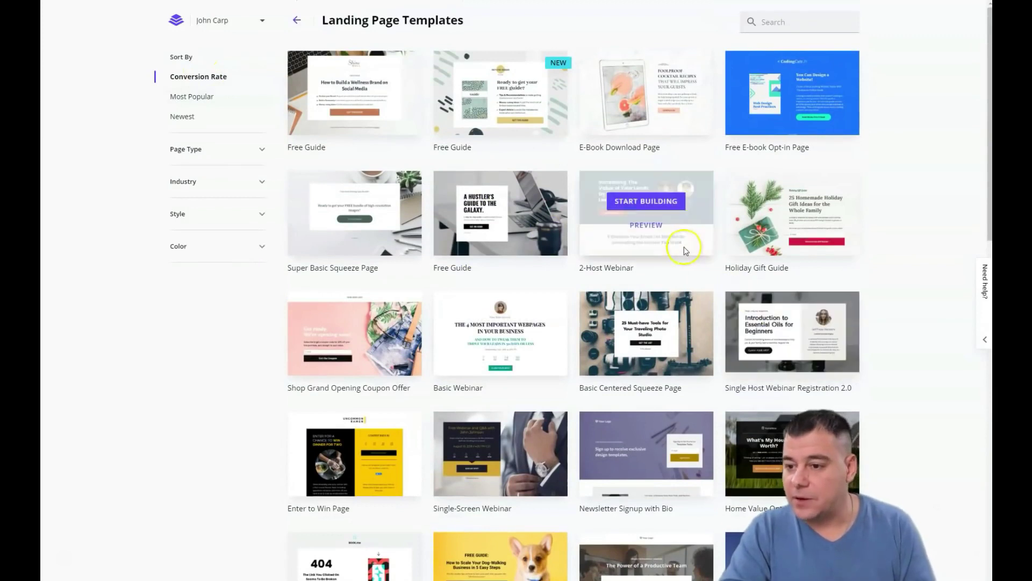
{"action": "mouse_move", "coordinate": [484, 213]}
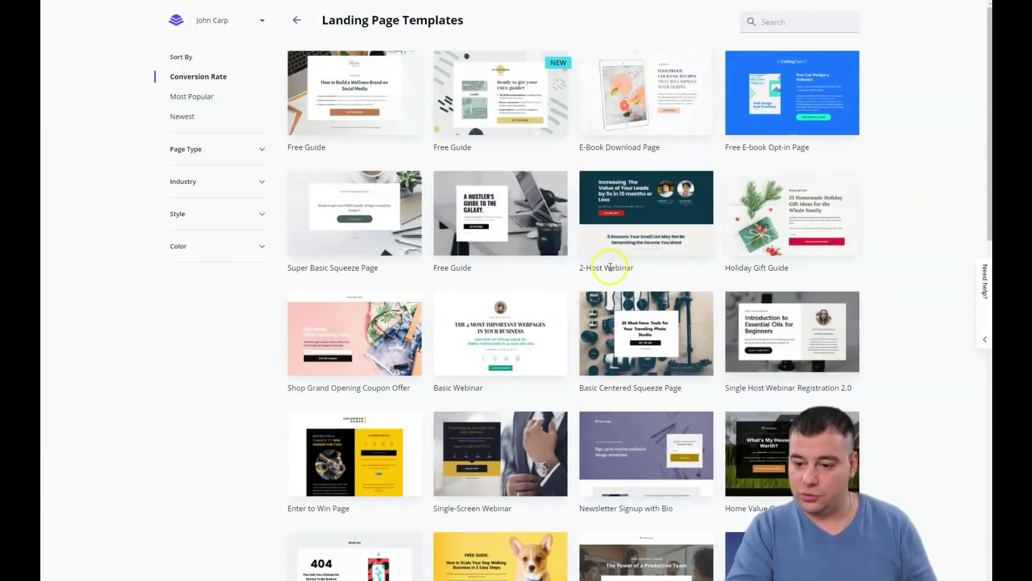
Scroll the templates and open the Free Guide 'A Hustler's Guide to the Galaxy' preview.
{"action": "scroll", "coordinate": [611, 271], "scroll_direction": "down", "scroll_amount": 10}
{"action": "scroll", "coordinate": [612, 272], "scroll_direction": "down", "scroll_amount": 2}
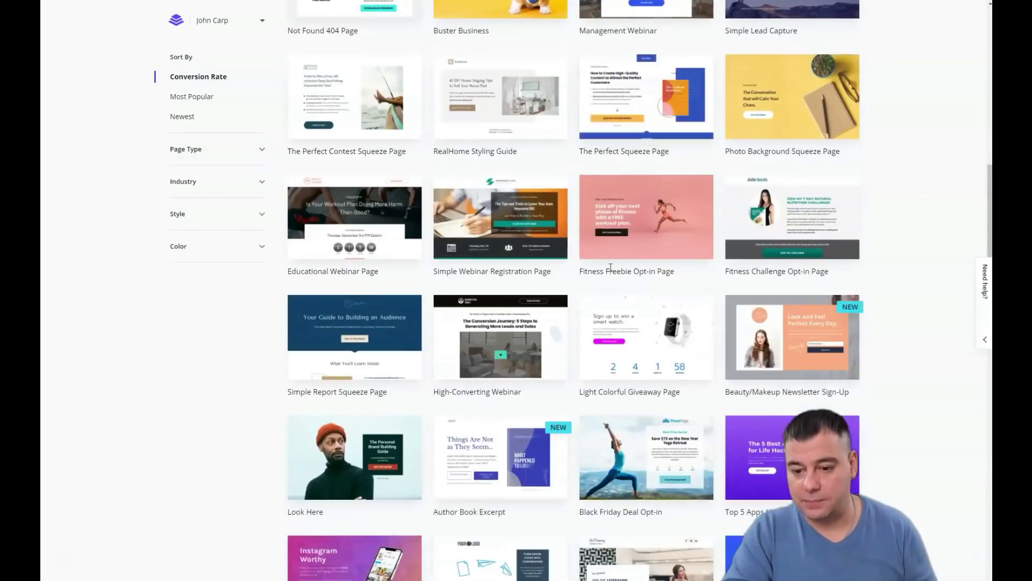
{"action": "left_click", "coordinate": [601, 265]}
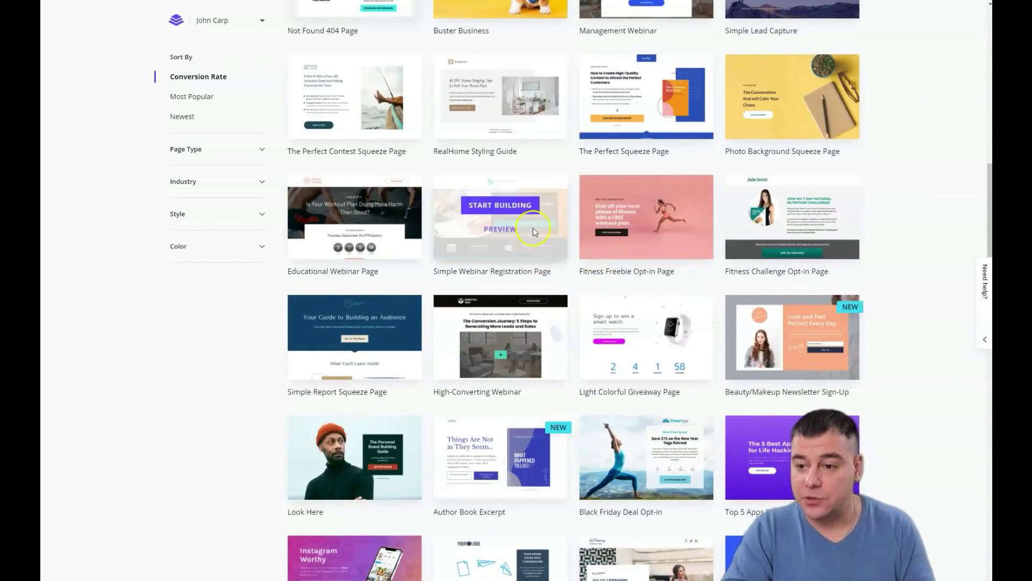
{"action": "scroll", "coordinate": [556, 245], "scroll_direction": "down", "scroll_amount": 4}
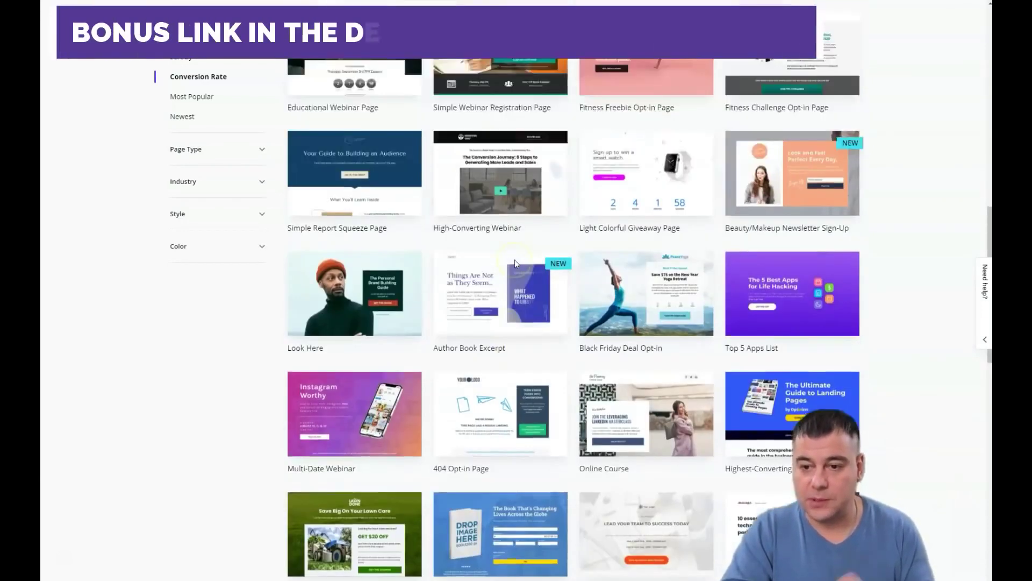
{"action": "scroll", "coordinate": [514, 261], "scroll_direction": "up", "scroll_amount": 10}
{"action": "scroll", "coordinate": [514, 260], "scroll_direction": "up", "scroll_amount": 5}
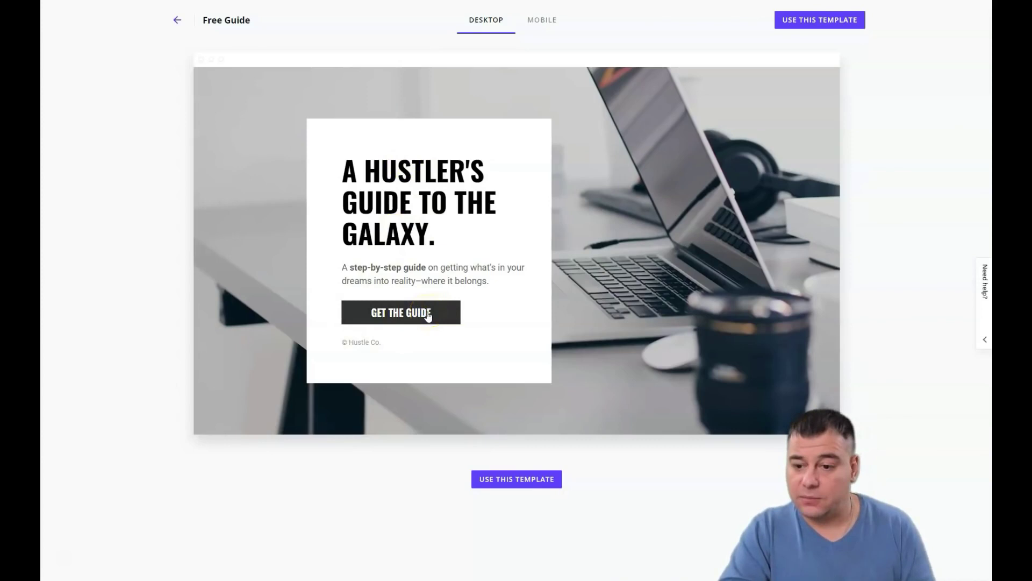
Use the previewed Hustler's Guide Free Guide template for the new page.
{"action": "left_click", "coordinate": [525, 480]}
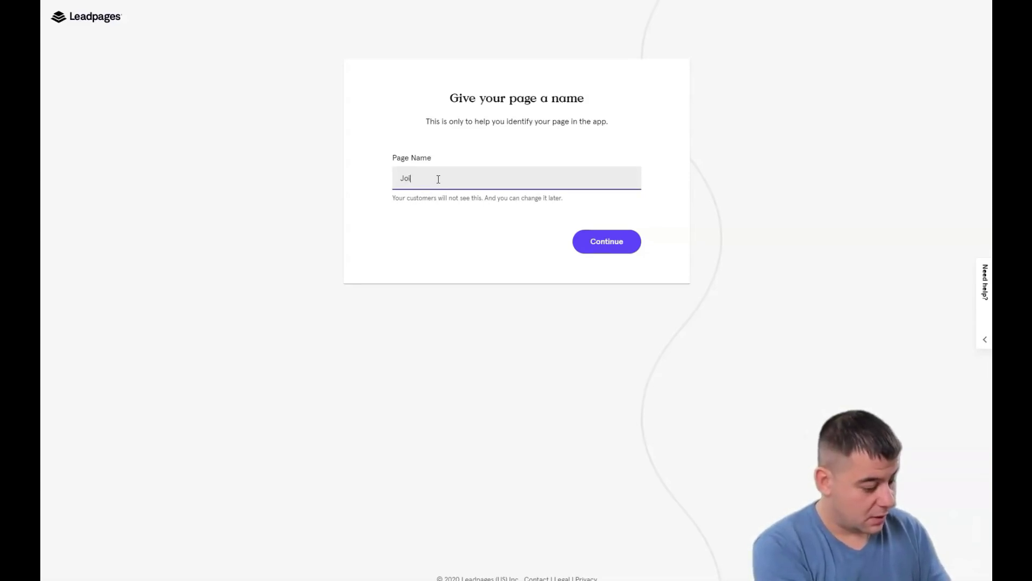
Confirm 'Join' as the page name to open it in the editor.
{"action": "key", "text": "Return"}
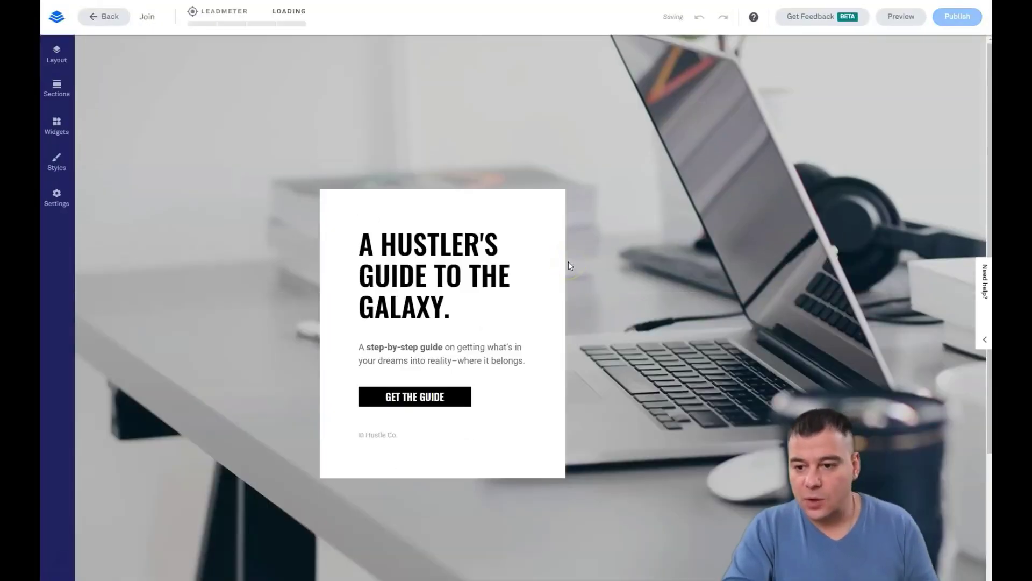
{"action": "scroll", "coordinate": [324, 162], "scroll_direction": "down", "scroll_amount": 4}
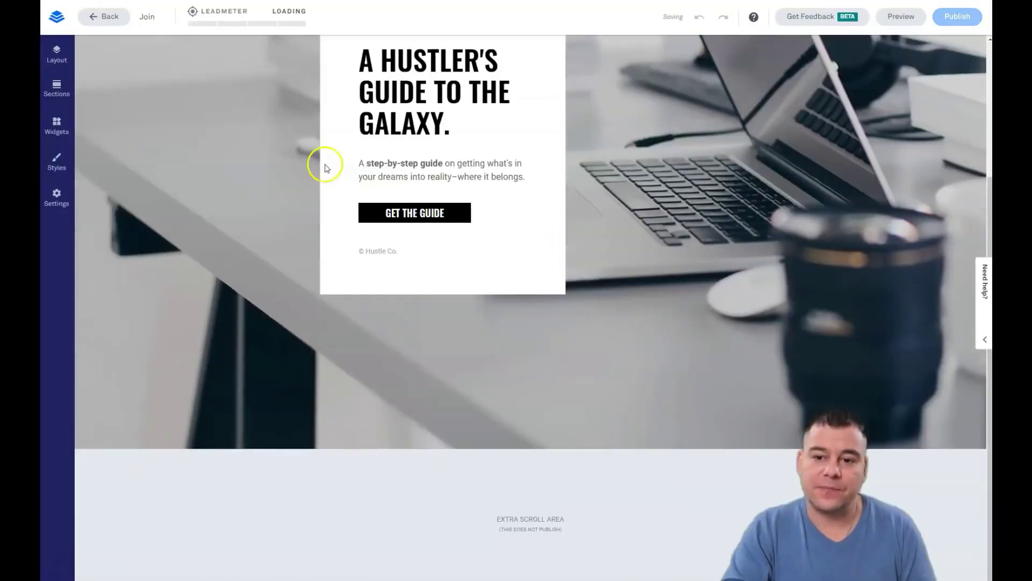
{"action": "scroll", "coordinate": [346, 203], "scroll_direction": "up", "scroll_amount": 4}
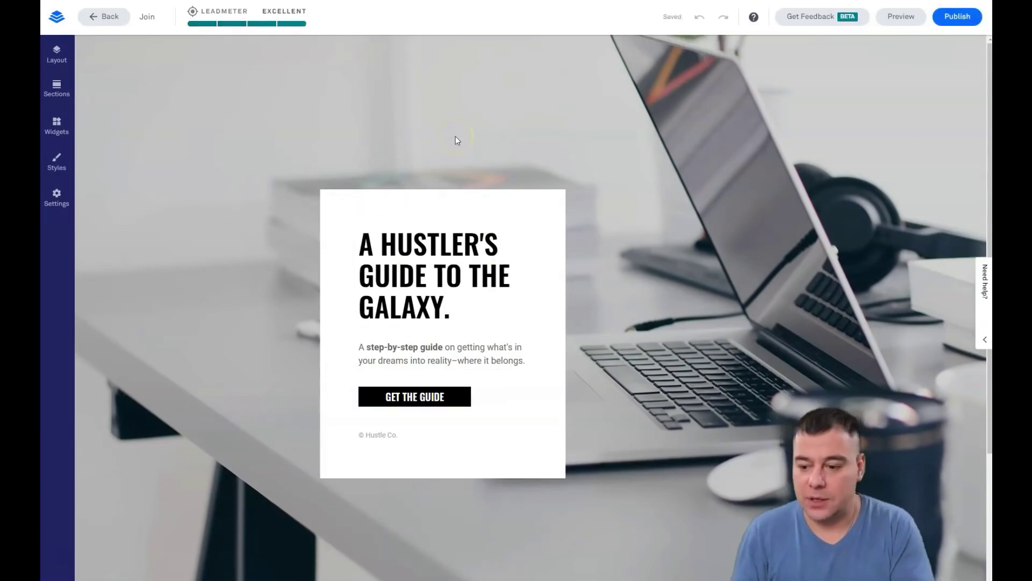
{"action": "scroll", "coordinate": [462, 189], "scroll_direction": "down", "scroll_amount": 4}
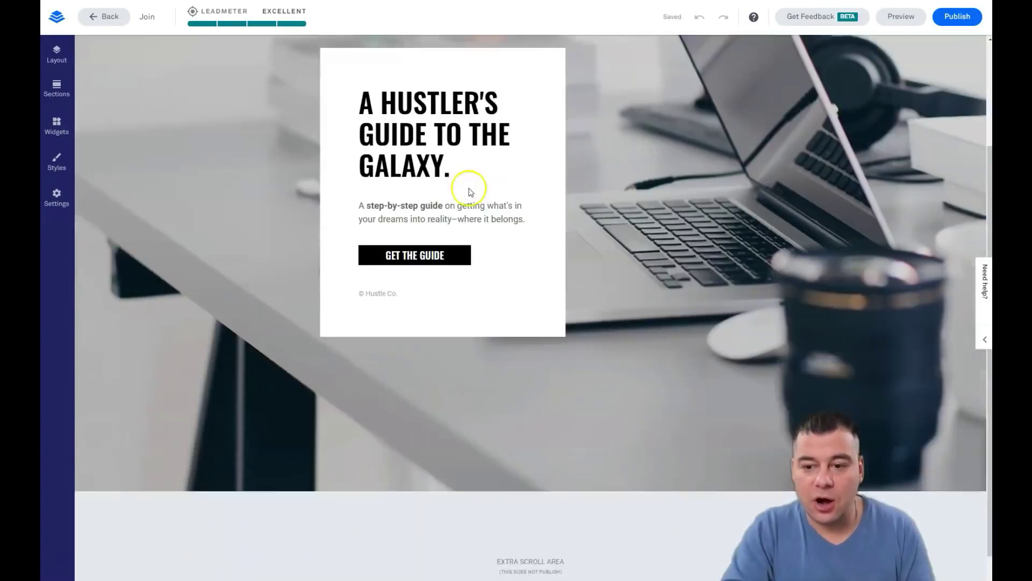
{"action": "scroll", "coordinate": [488, 191], "scroll_direction": "up", "scroll_amount": 4}
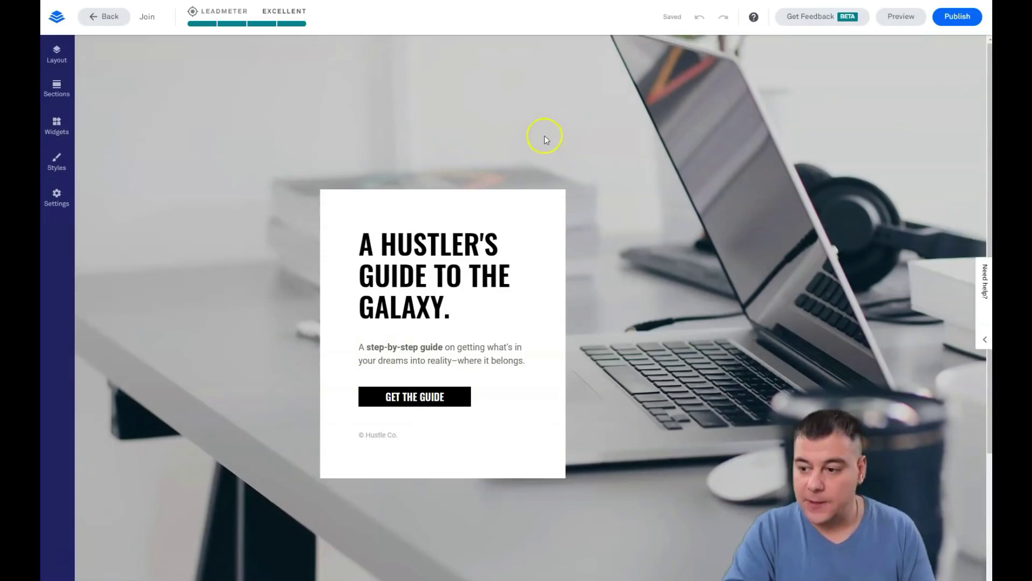
{"action": "left_click", "coordinate": [442, 203]}
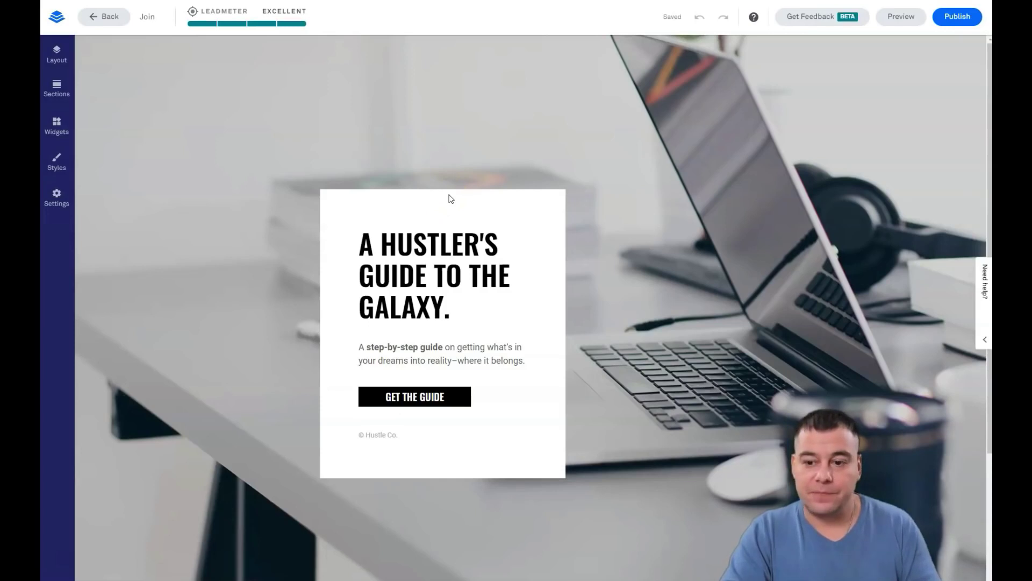
{"action": "left_click", "coordinate": [454, 212]}
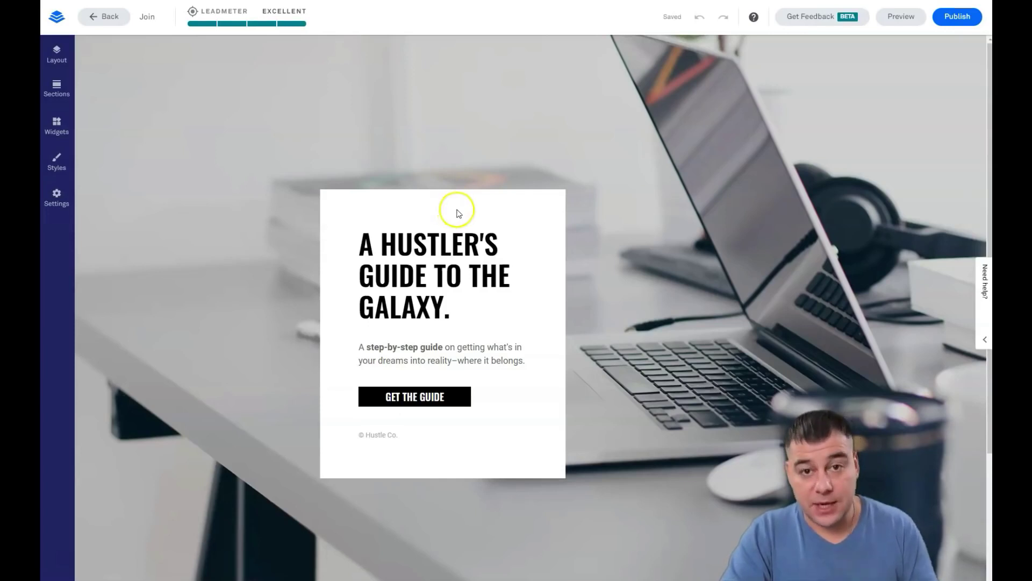
{"action": "scroll", "coordinate": [584, 261], "scroll_direction": "down", "scroll_amount": 3}
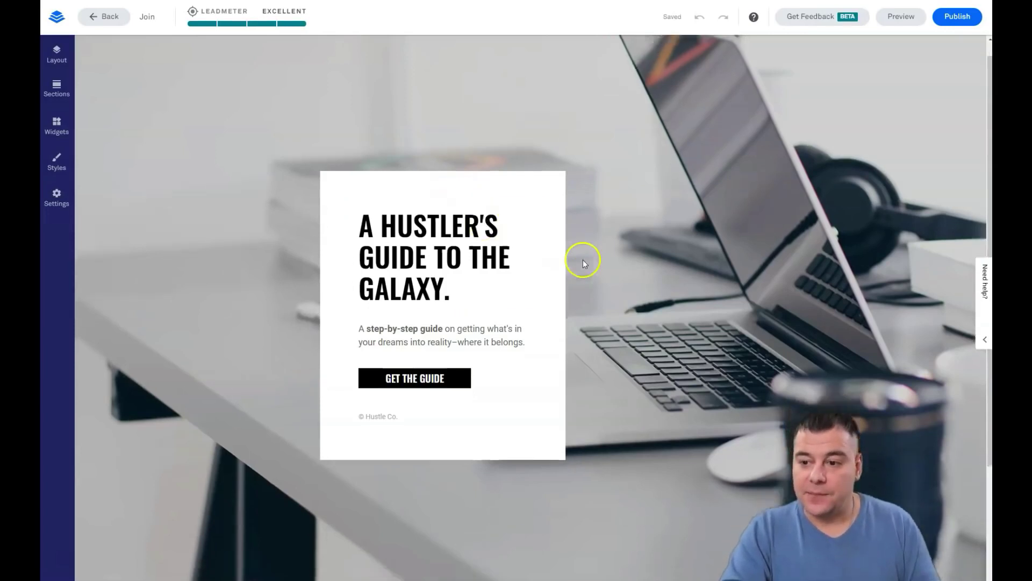
{"action": "scroll", "coordinate": [585, 253], "scroll_direction": "up", "scroll_amount": 3}
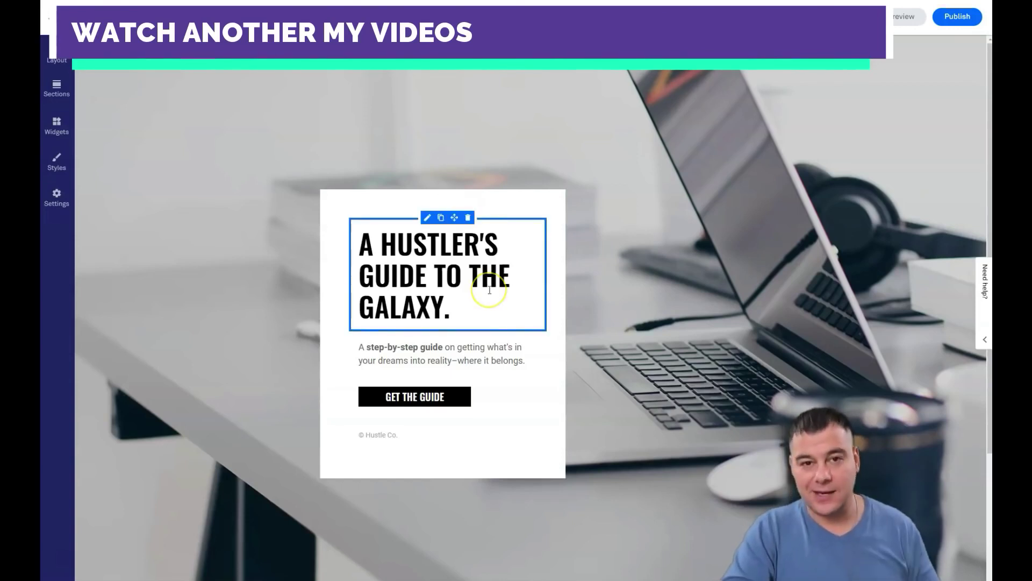
{"action": "scroll", "coordinate": [476, 285], "scroll_direction": "down", "scroll_amount": 3}
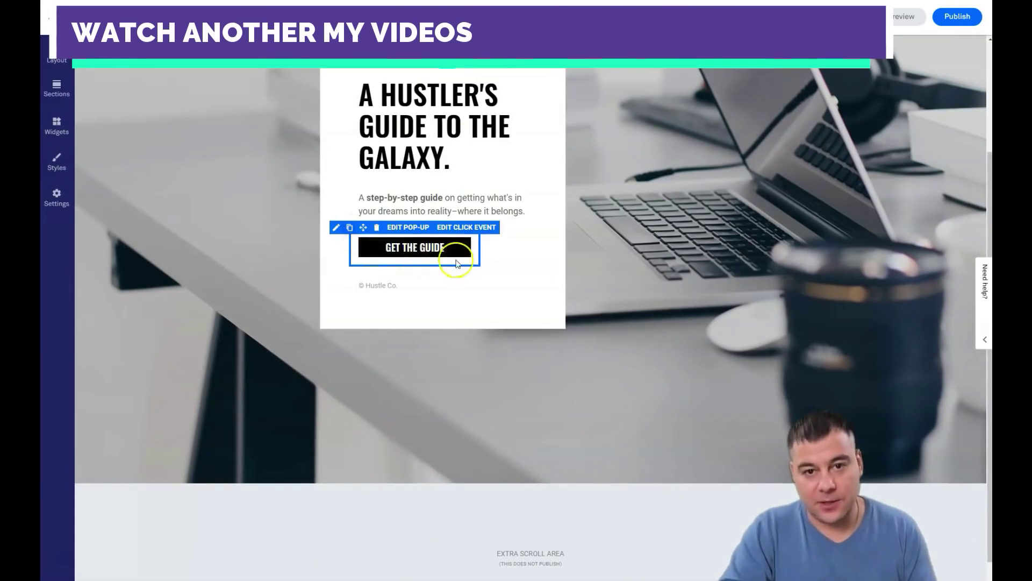
{"action": "scroll", "coordinate": [462, 161], "scroll_direction": "up", "scroll_amount": 3}
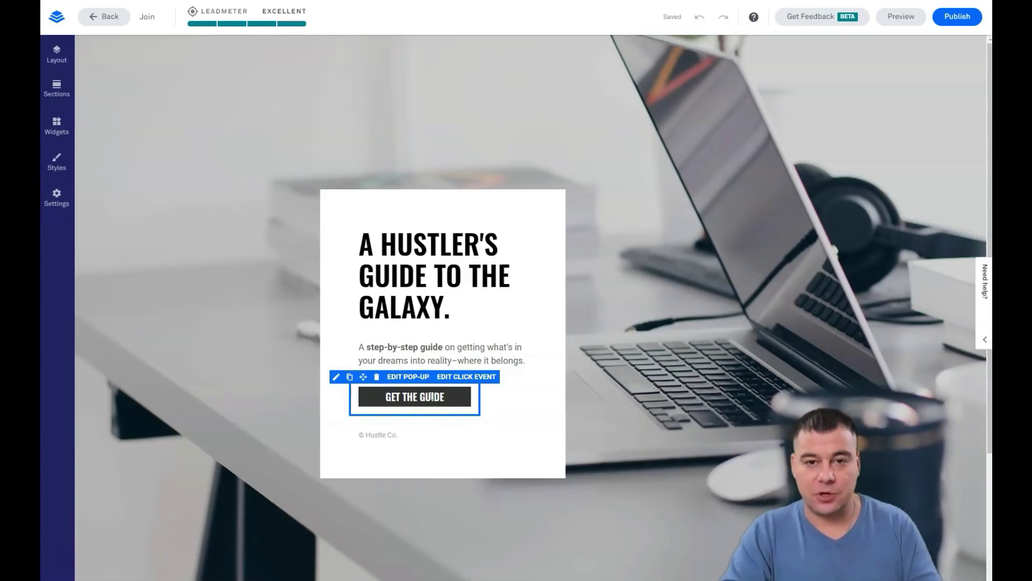
Preview the Join page at mobile, tablet and desktop widths.
{"action": "left_click", "coordinate": [902, 17]}
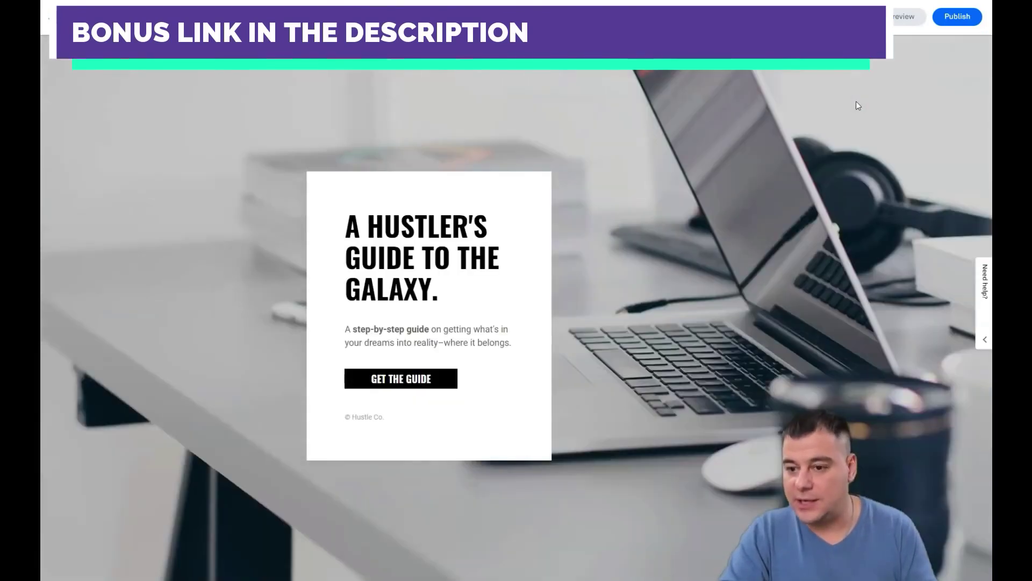
{"action": "left_click", "coordinate": [801, 3]}
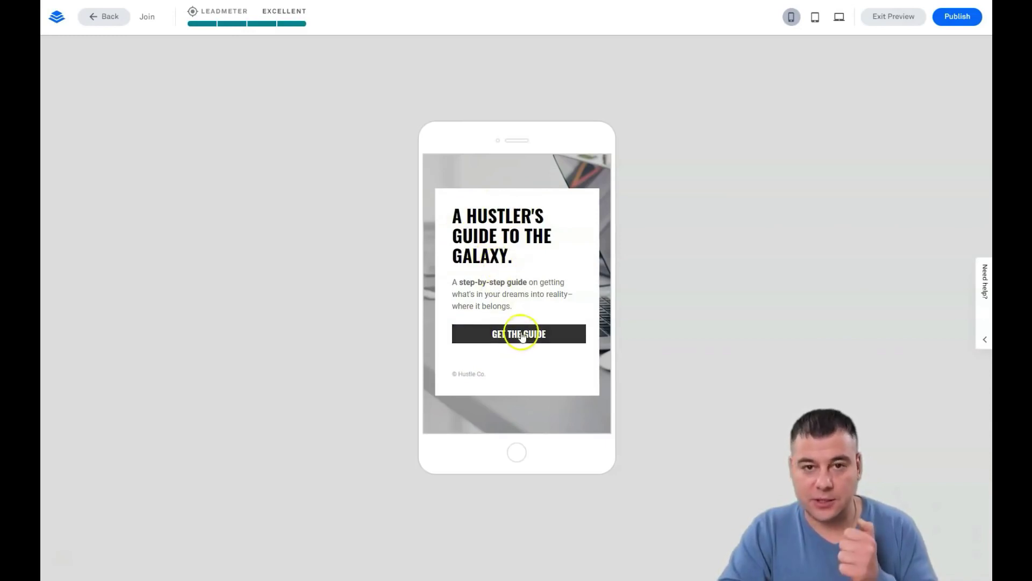
{"action": "left_click", "coordinate": [816, 17]}
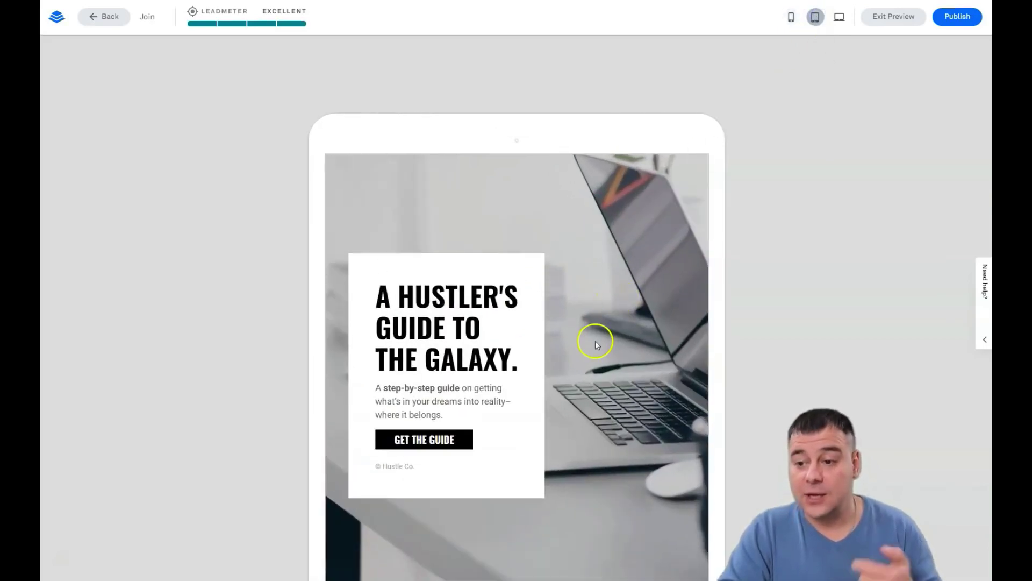
{"action": "left_click", "coordinate": [839, 17]}
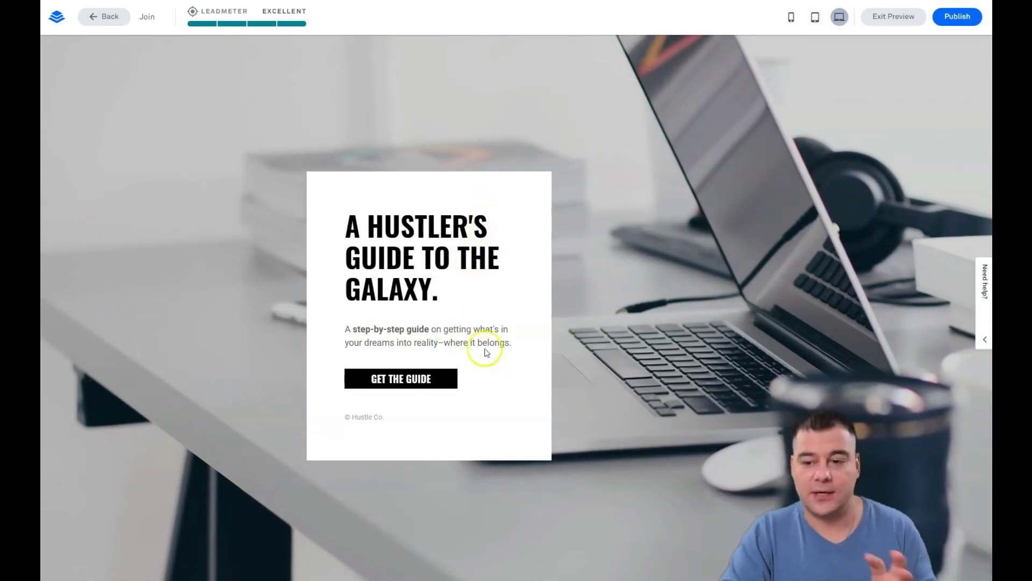
Exit preview, add an About section in Layout and move it above the guide section.
{"action": "left_click", "coordinate": [887, 25]}
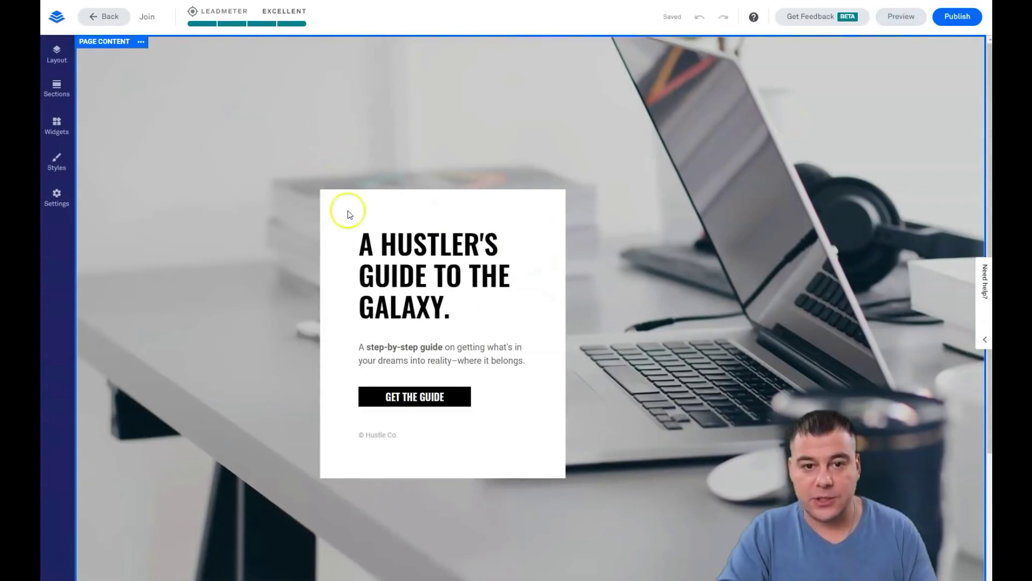
{"action": "left_click", "coordinate": [55, 58]}
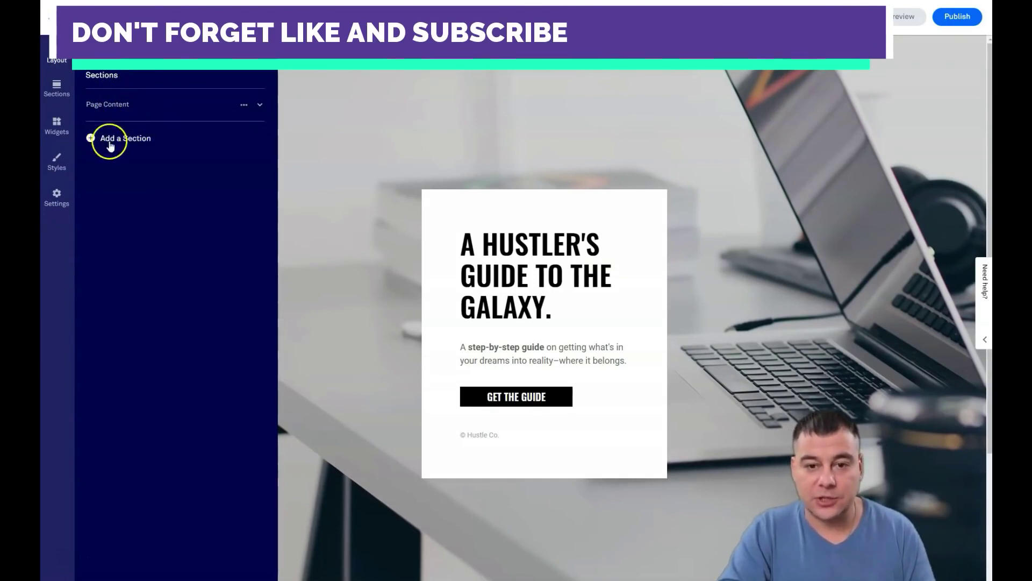
{"action": "left_click", "coordinate": [92, 138]}
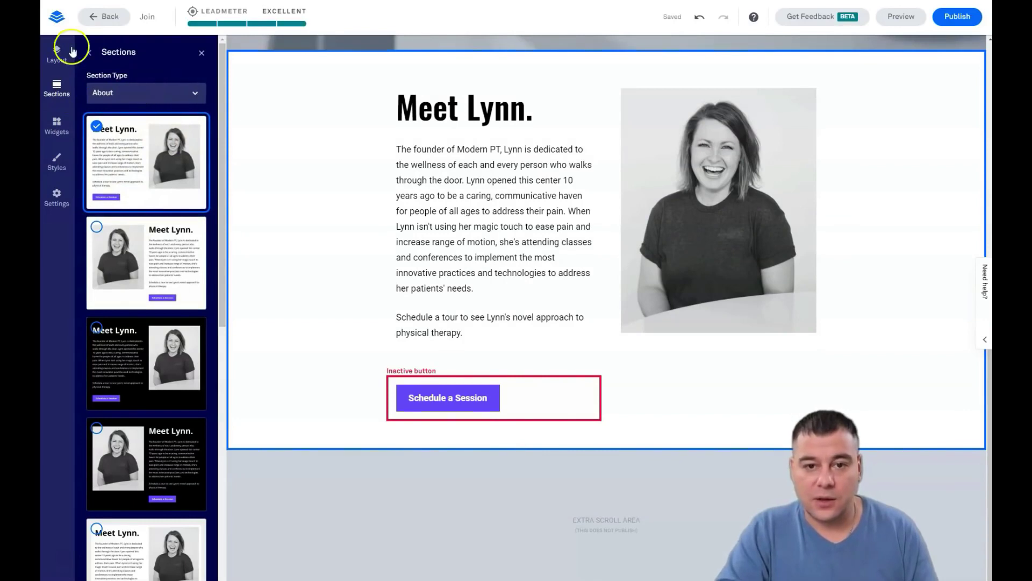
{"action": "left_click", "coordinate": [57, 54]}
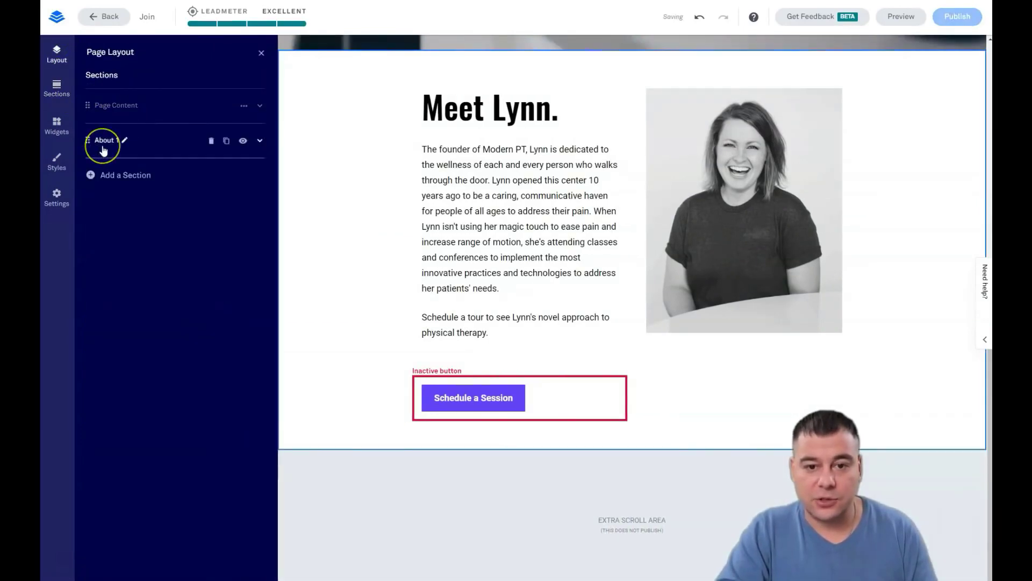
{"action": "mouse_move", "coordinate": [86, 140]}
{"action": "left_mouse_down"}
{"action": "mouse_move", "coordinate": [96, 105]}
{"action": "mouse_move", "coordinate": [89, 150]}
{"action": "left_mouse_up"}
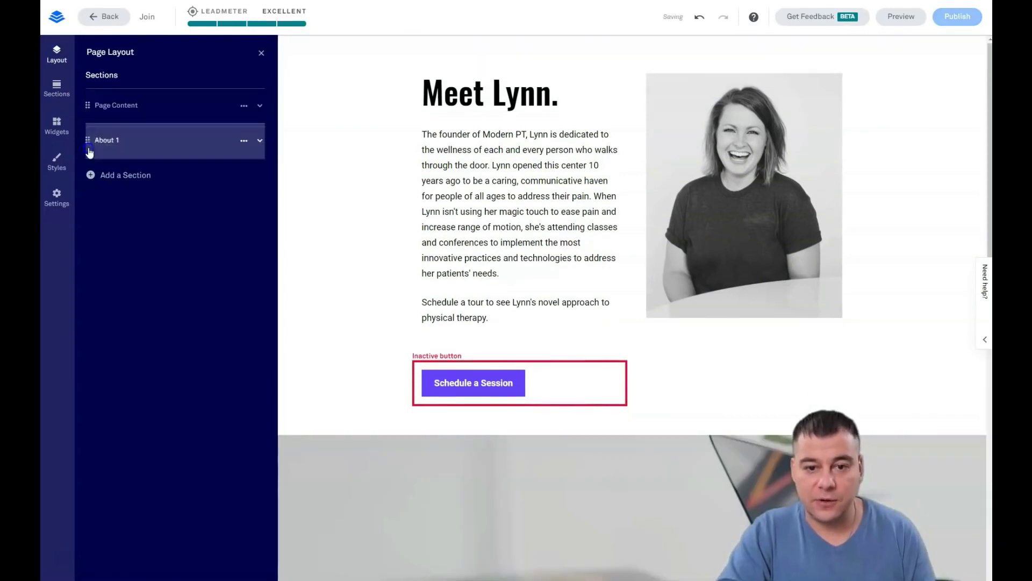
{"action": "scroll", "coordinate": [407, 248], "scroll_direction": "down", "scroll_amount": 5}
{"action": "scroll", "coordinate": [406, 248], "scroll_direction": "down", "scroll_amount": 4}
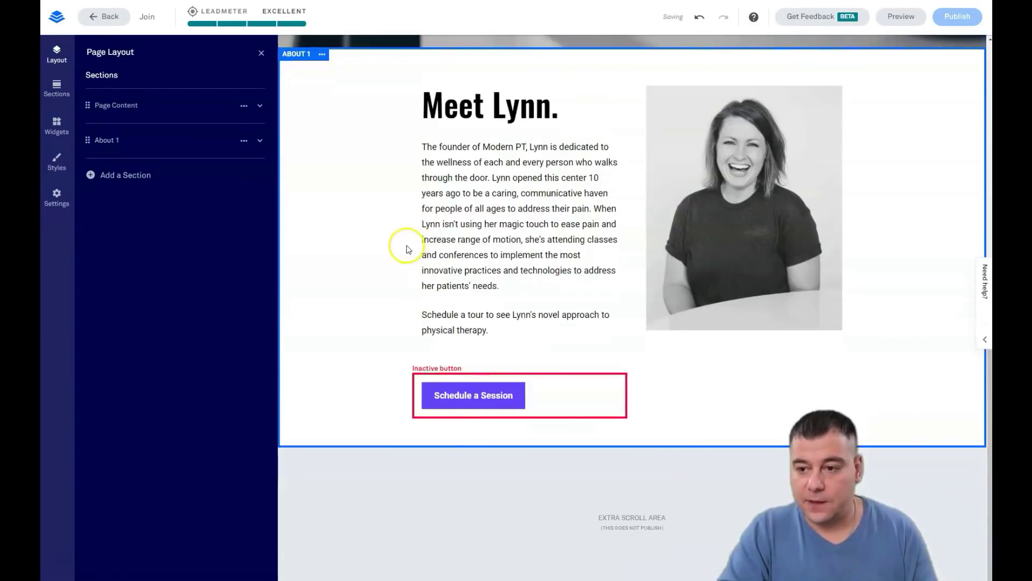
{"action": "scroll", "coordinate": [393, 221], "scroll_direction": "up", "scroll_amount": 3}
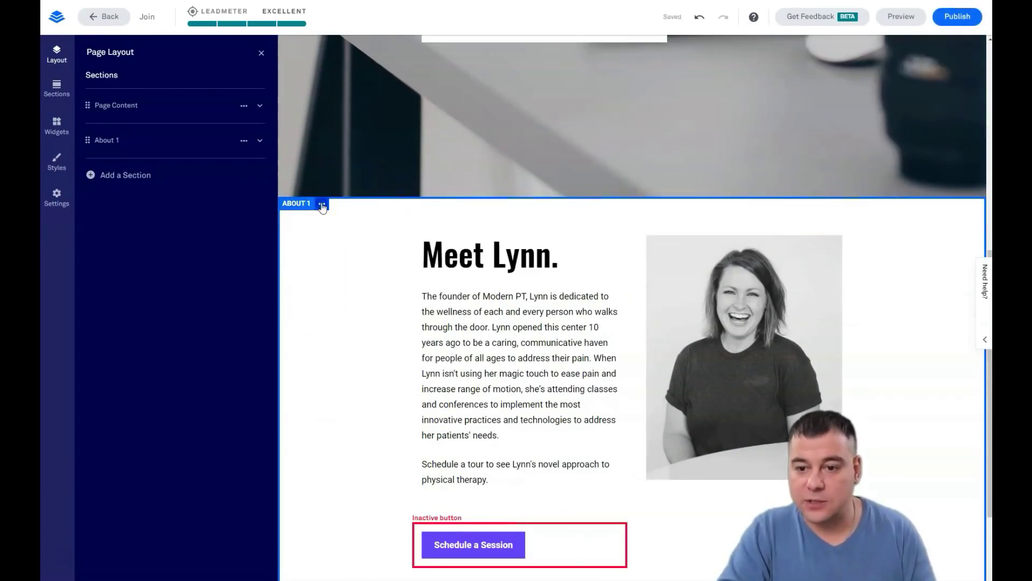
Delete the About 1 section and confirm the deletion.
{"action": "left_click", "coordinate": [323, 205]}
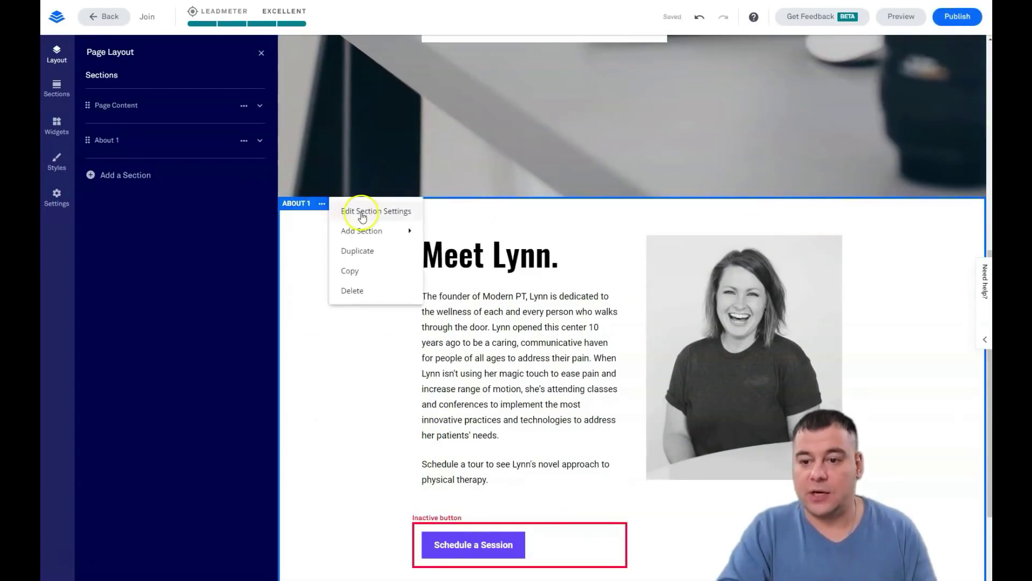
{"action": "mouse_move", "coordinate": [370, 238]}
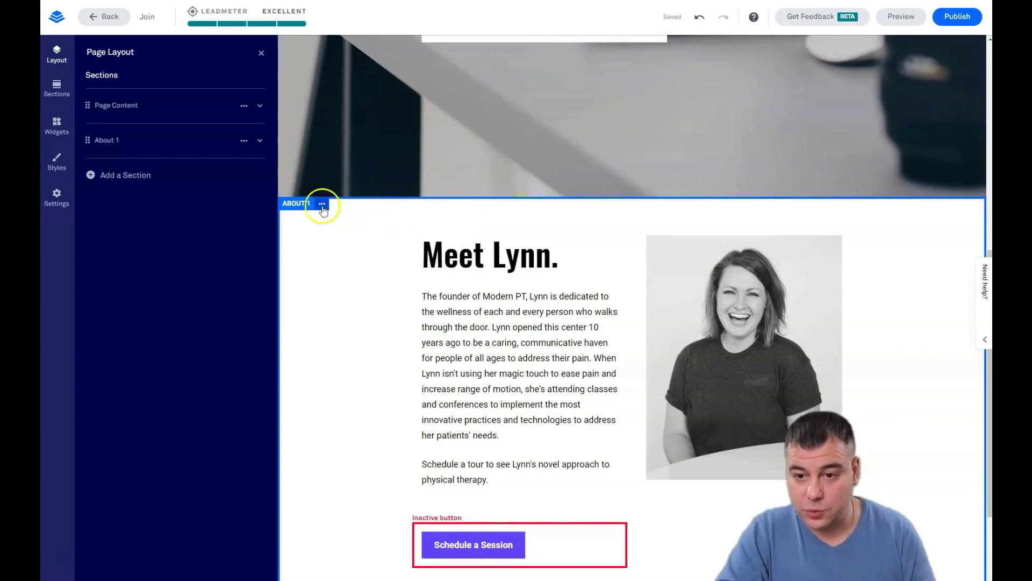
{"action": "left_click", "coordinate": [322, 204]}
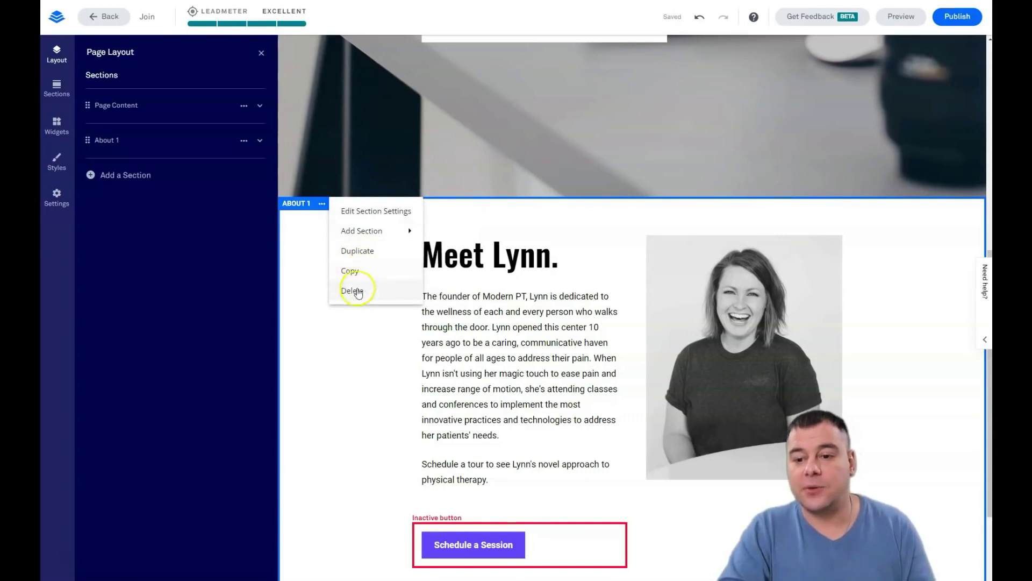
{"action": "left_click", "coordinate": [352, 293]}
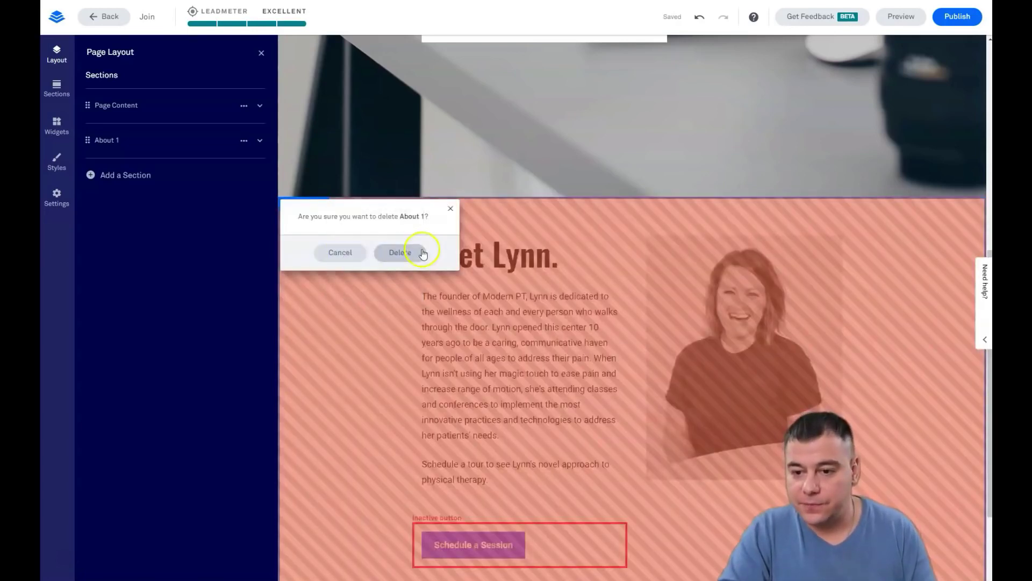
{"action": "left_click", "coordinate": [401, 253]}
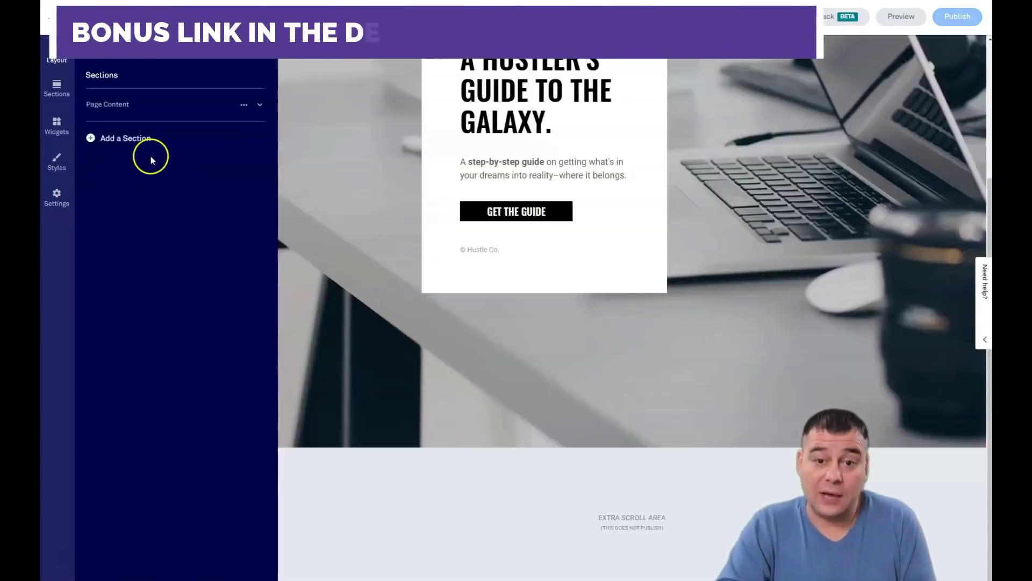
Browse the Section Type list under Sections, then show the Widgets library.
{"action": "left_click", "coordinate": [60, 89]}
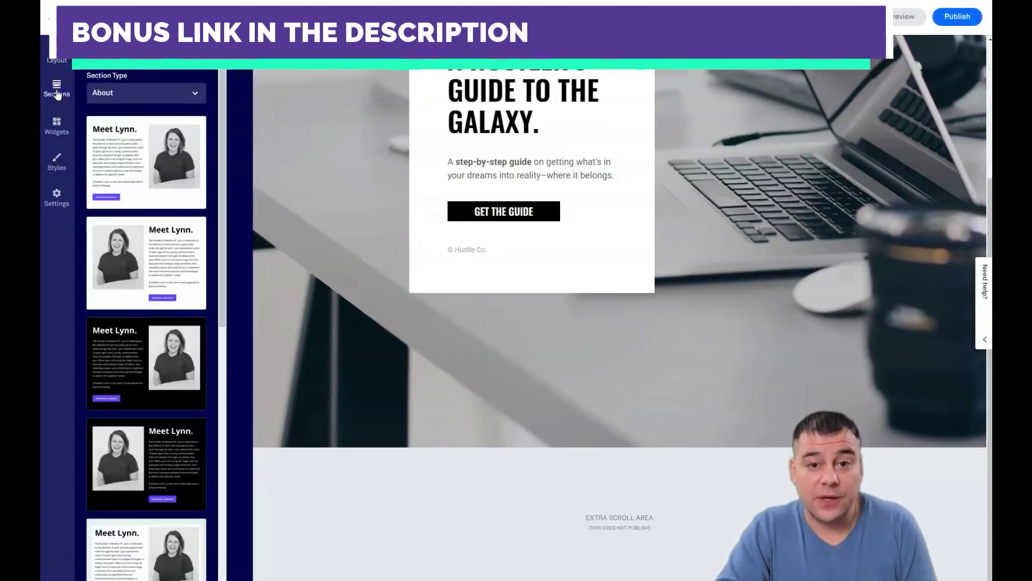
{"action": "left_click", "coordinate": [182, 97]}
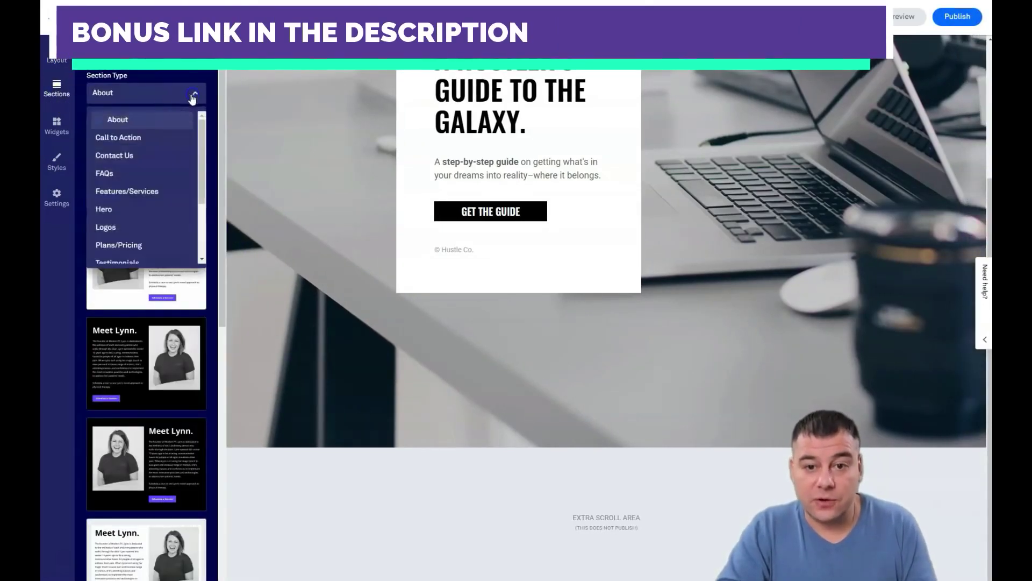
{"action": "scroll", "coordinate": [137, 144], "scroll_direction": "down", "scroll_amount": 3}
{"action": "scroll", "coordinate": [146, 153], "scroll_direction": "down", "scroll_amount": 1}
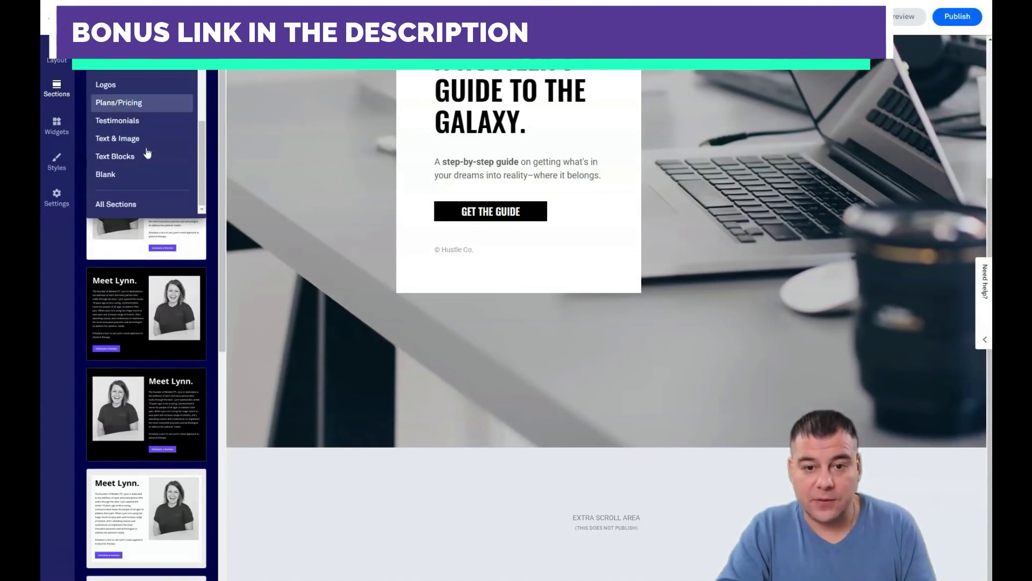
{"action": "scroll", "coordinate": [143, 140], "scroll_direction": "up", "scroll_amount": 3}
{"action": "scroll", "coordinate": [144, 144], "scroll_direction": "up", "scroll_amount": 5}
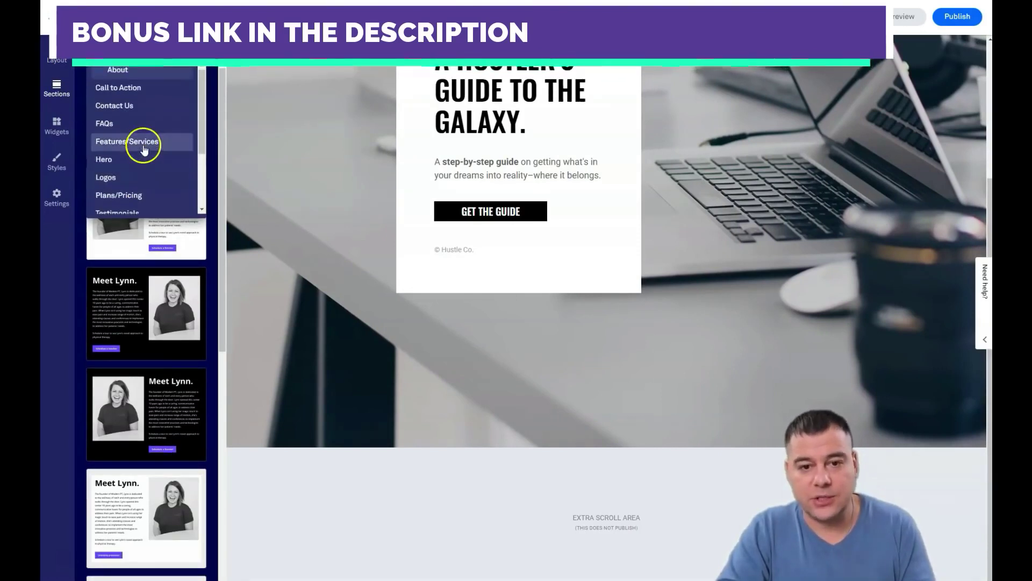
{"action": "left_click", "coordinate": [57, 127]}
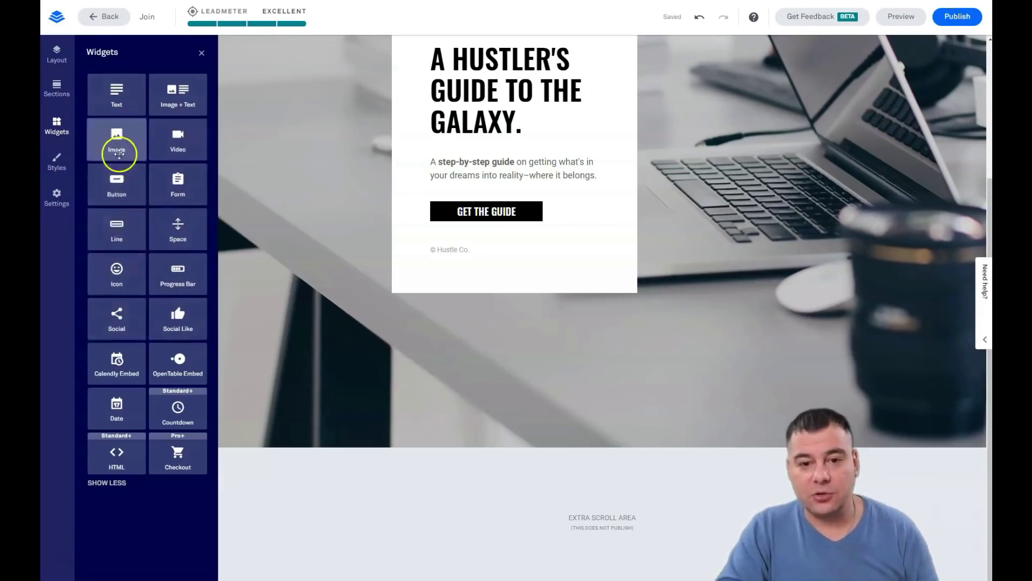
{"action": "left_click_drag", "start_coordinate": [115, 144], "coordinate": [515, 206]}
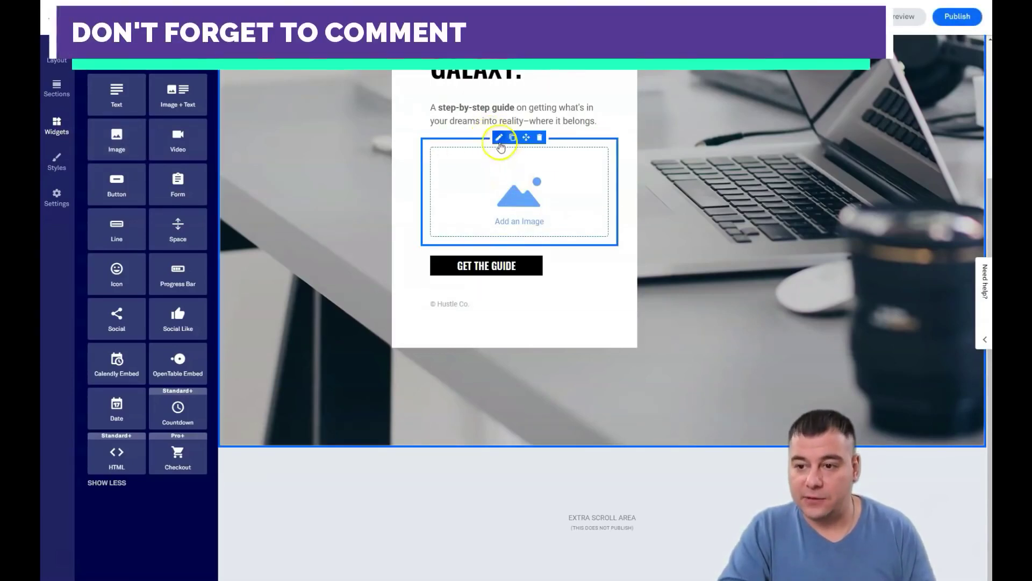
{"action": "left_click", "coordinate": [499, 138]}
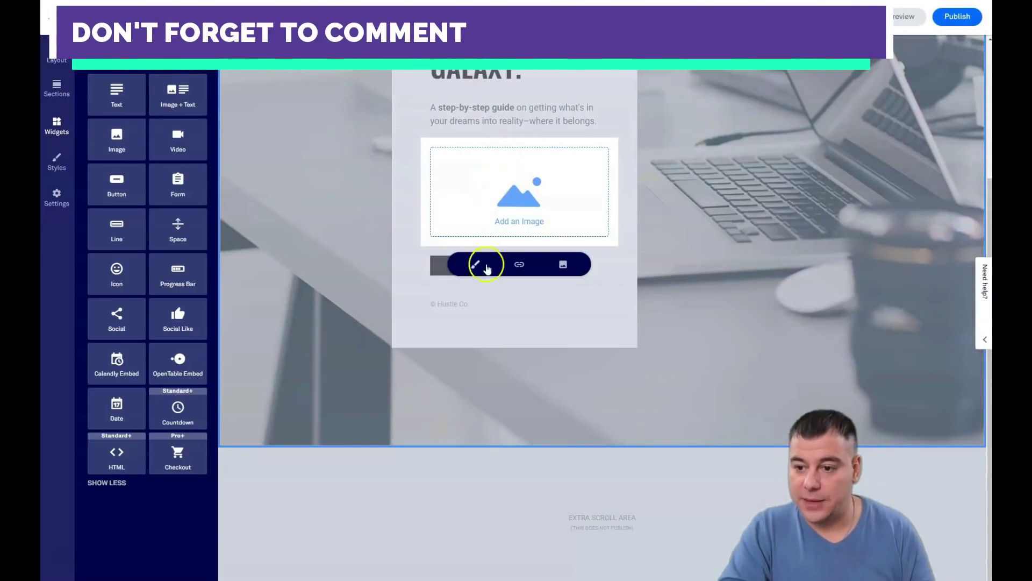
{"action": "left_click", "coordinate": [475, 265]}
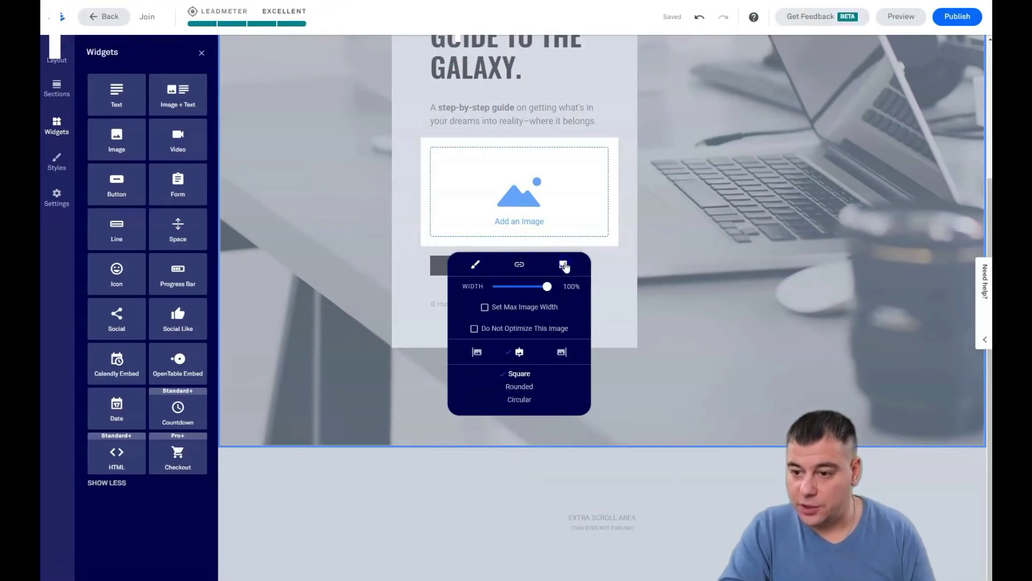
{"action": "left_click", "coordinate": [491, 185]}
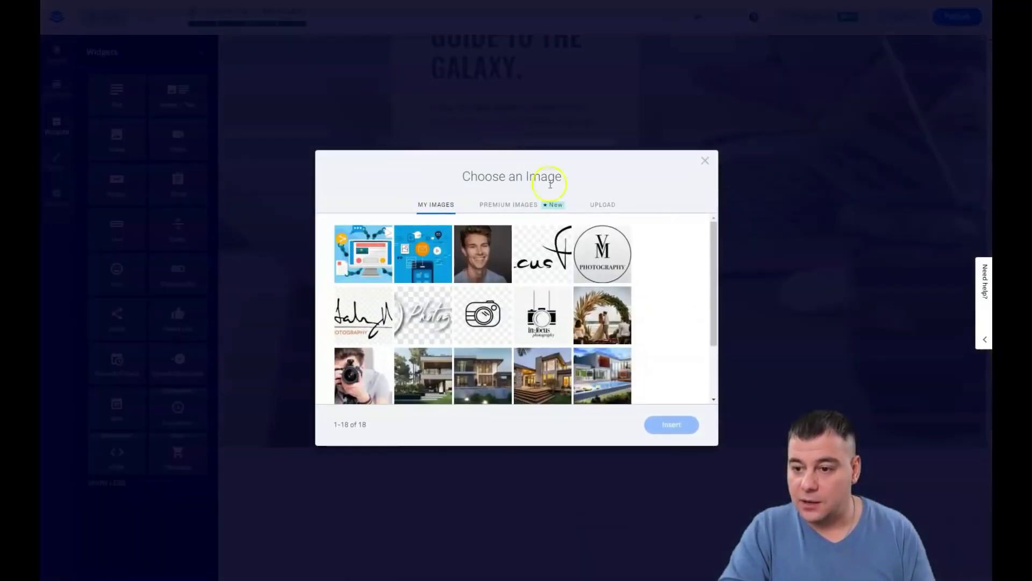
{"action": "left_click", "coordinate": [704, 163]}
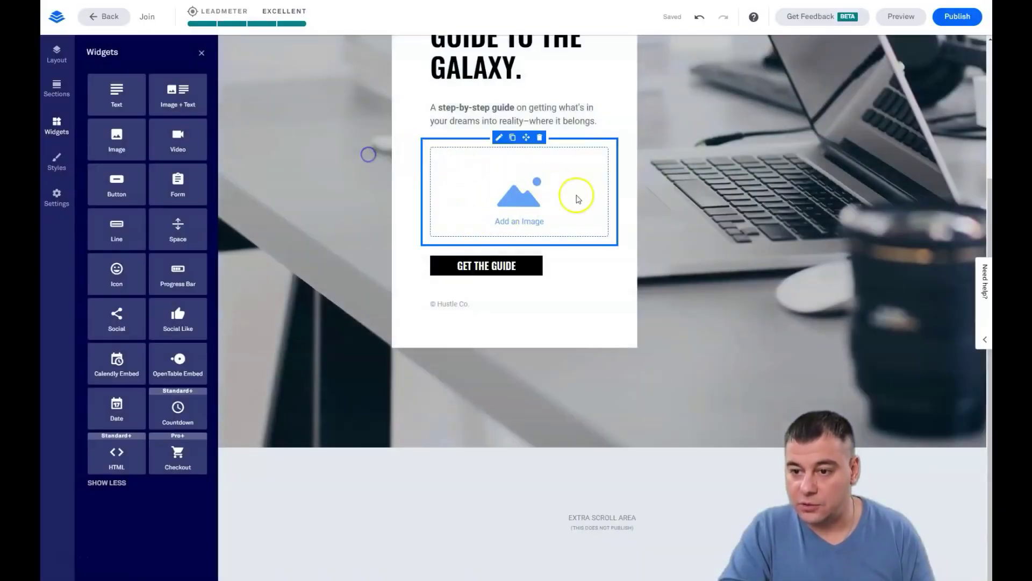
{"action": "left_click", "coordinate": [540, 138]}
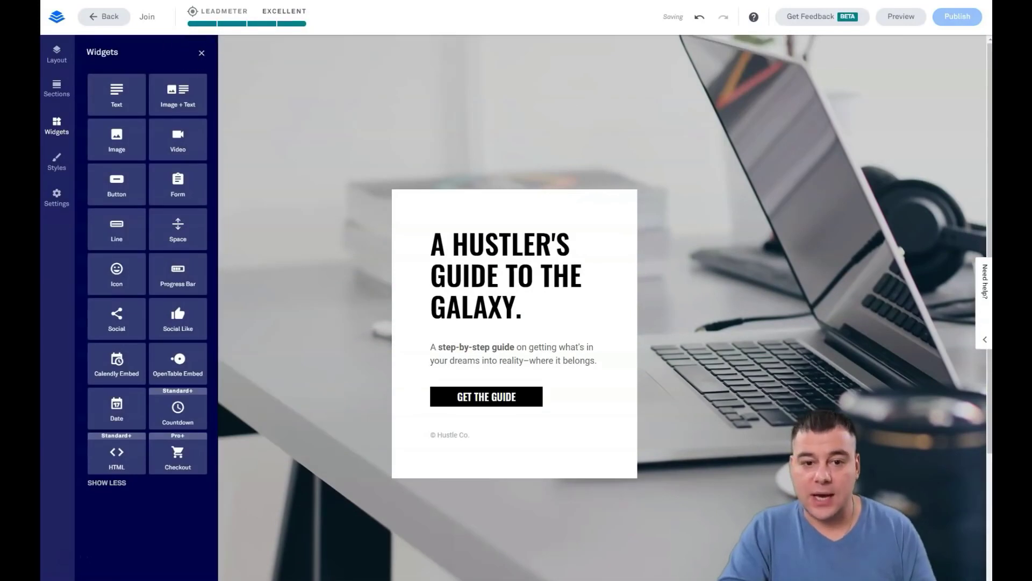
Review the page's style, SEO and Social settings, then return to the Layout section list.
{"action": "left_click", "coordinate": [57, 160]}
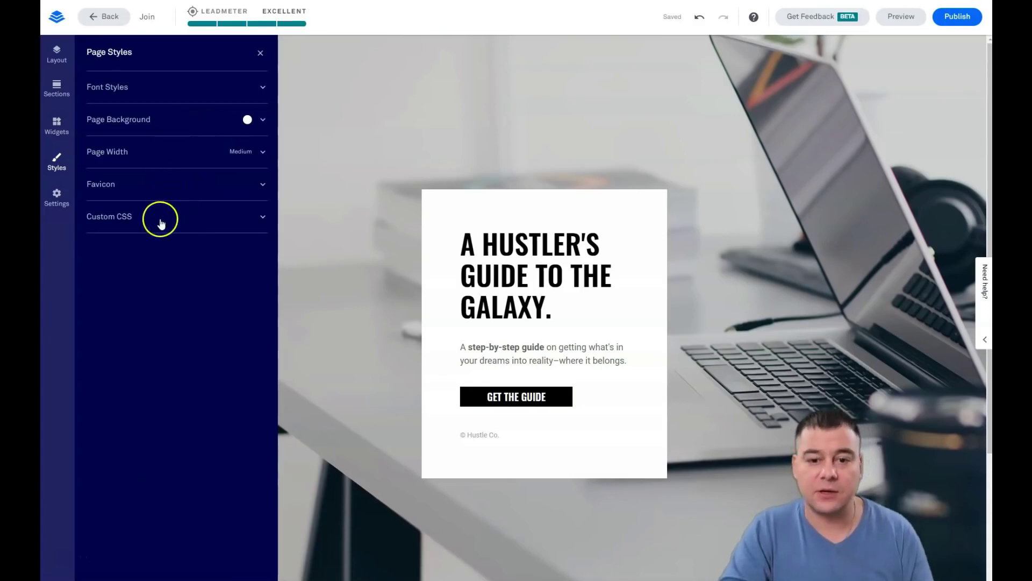
{"action": "left_click", "coordinate": [57, 199]}
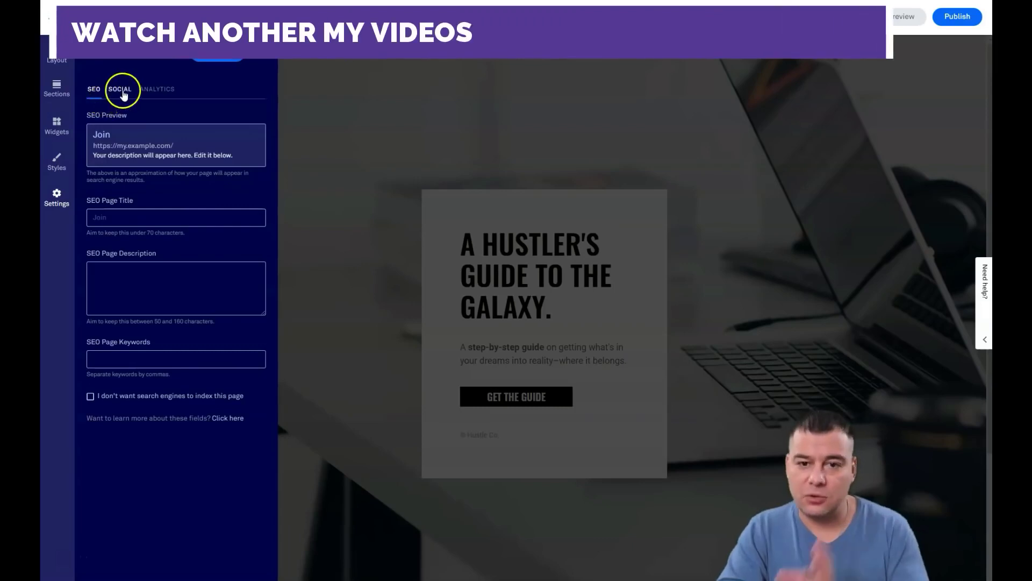
{"action": "left_click", "coordinate": [123, 94]}
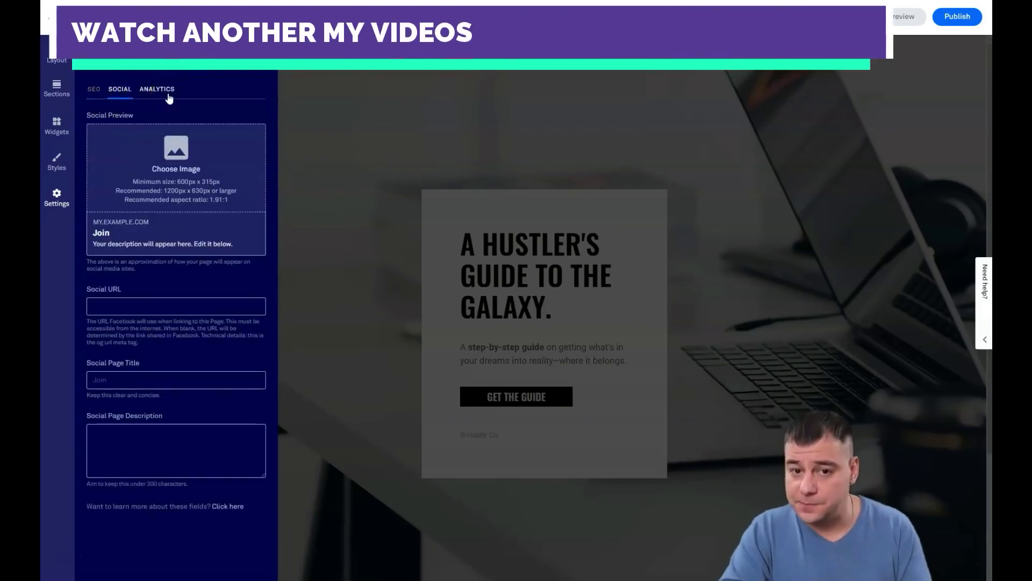
{"action": "left_click", "coordinate": [58, 60]}
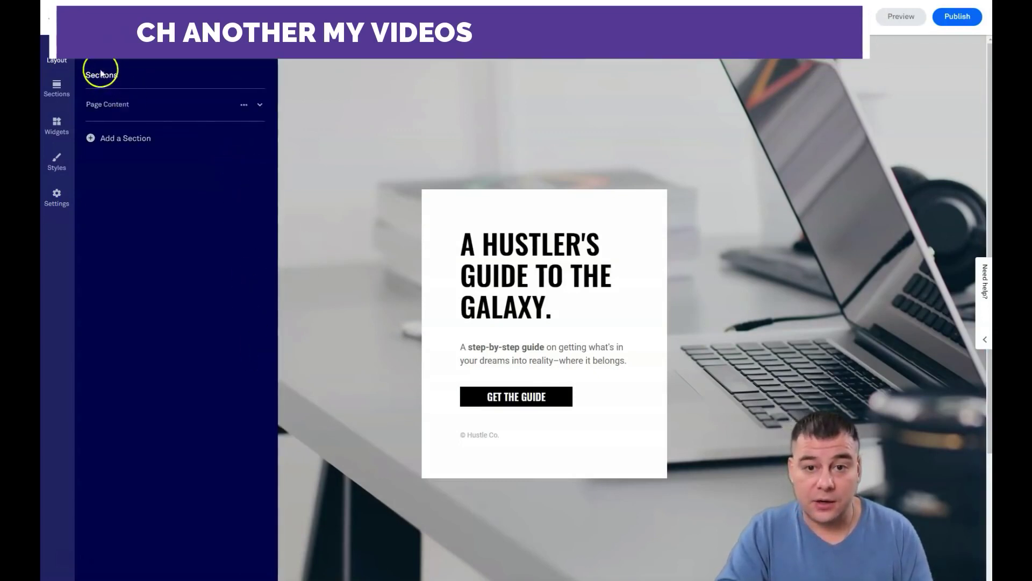
Open the Page Content section settings and insert a library image as its background.
{"action": "left_click", "coordinate": [262, 55]}
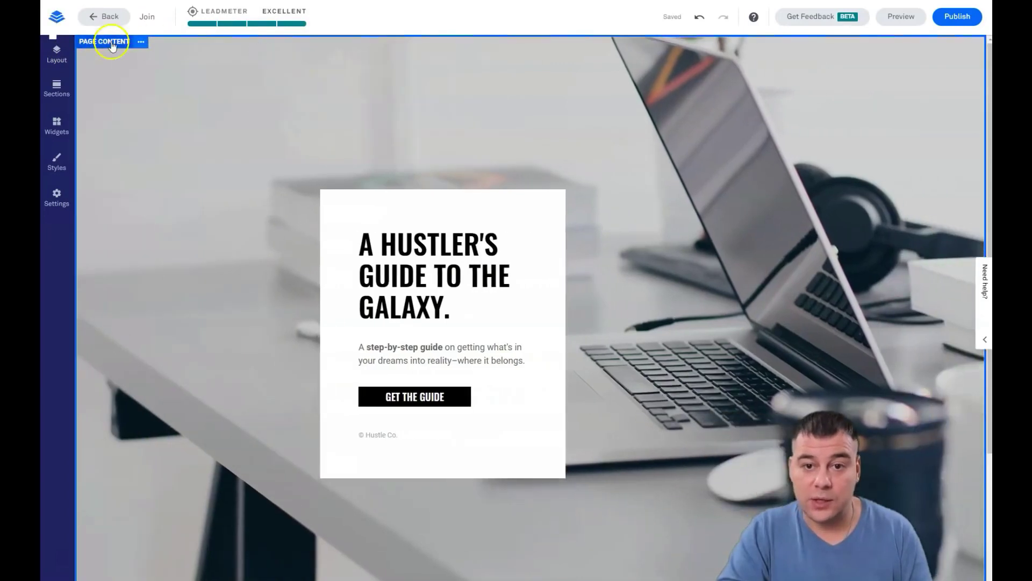
{"action": "left_click", "coordinate": [141, 42]}
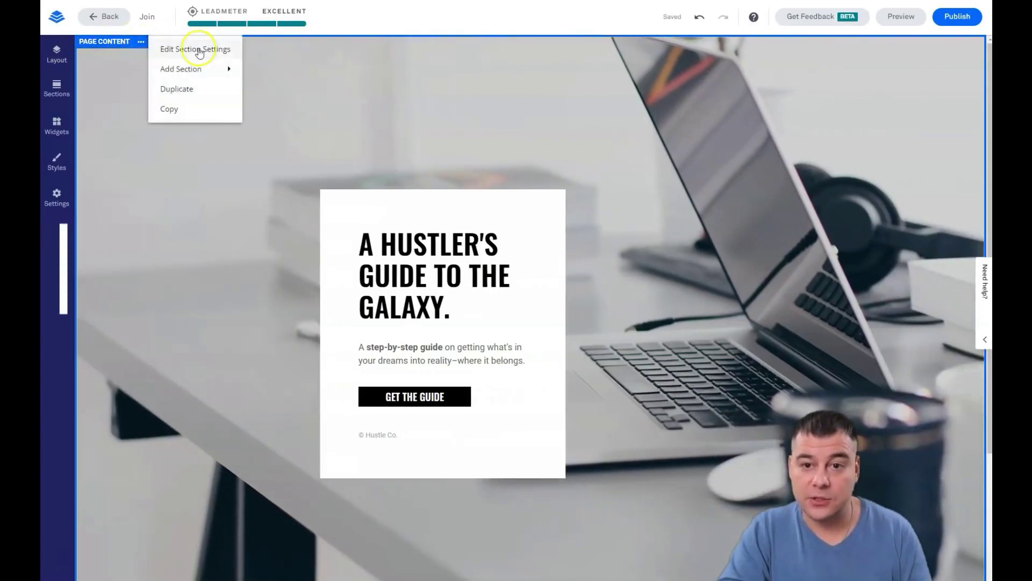
{"action": "left_click", "coordinate": [199, 49]}
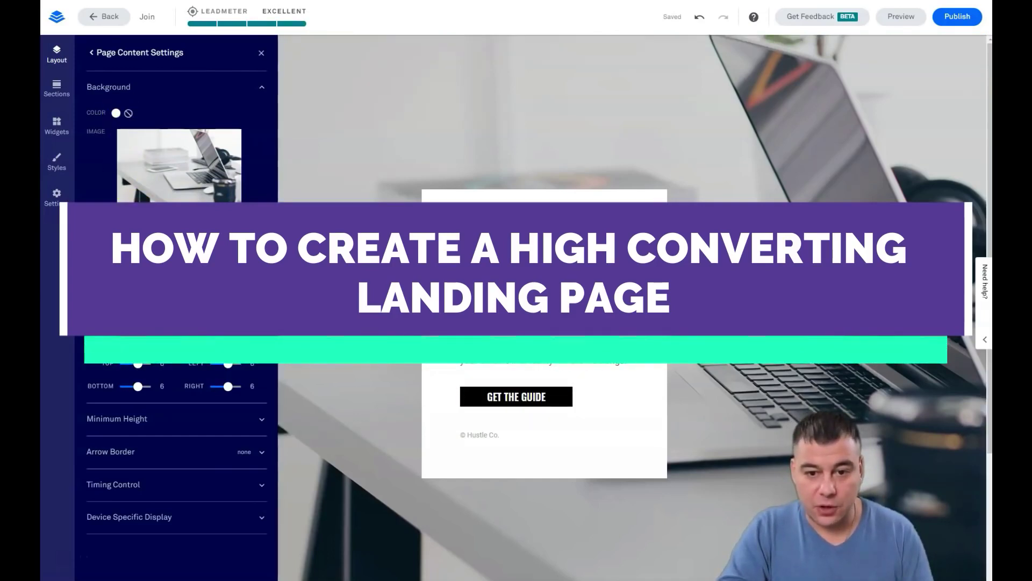
{"action": "left_click", "coordinate": [228, 196]}
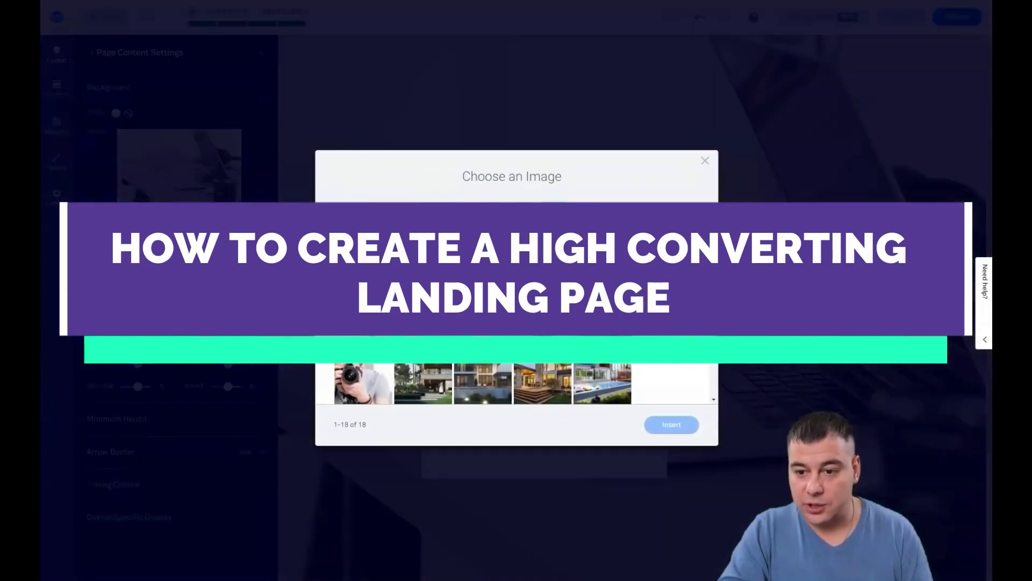
{"action": "left_click", "coordinate": [372, 379]}
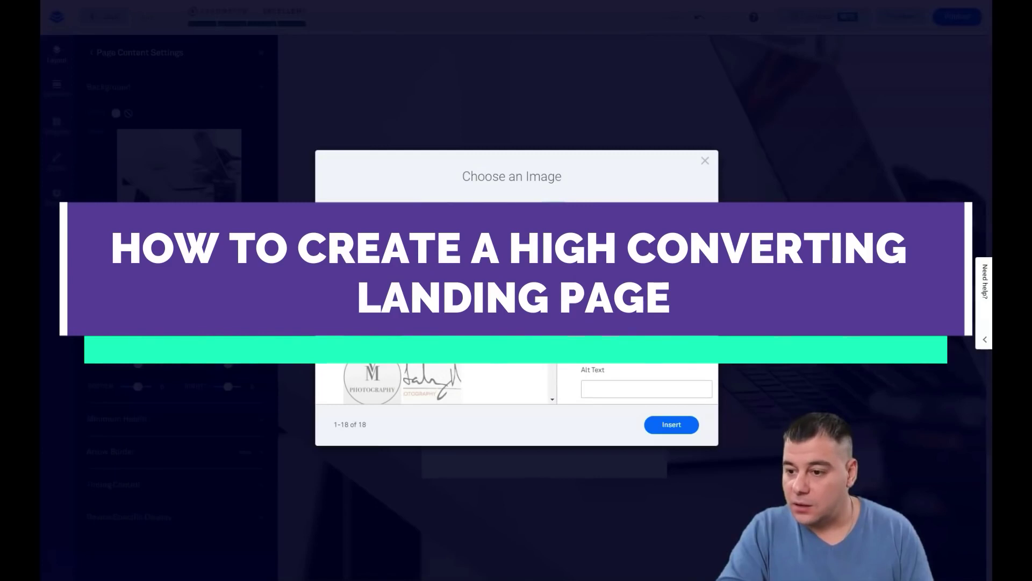
{"action": "left_click", "coordinate": [674, 423]}
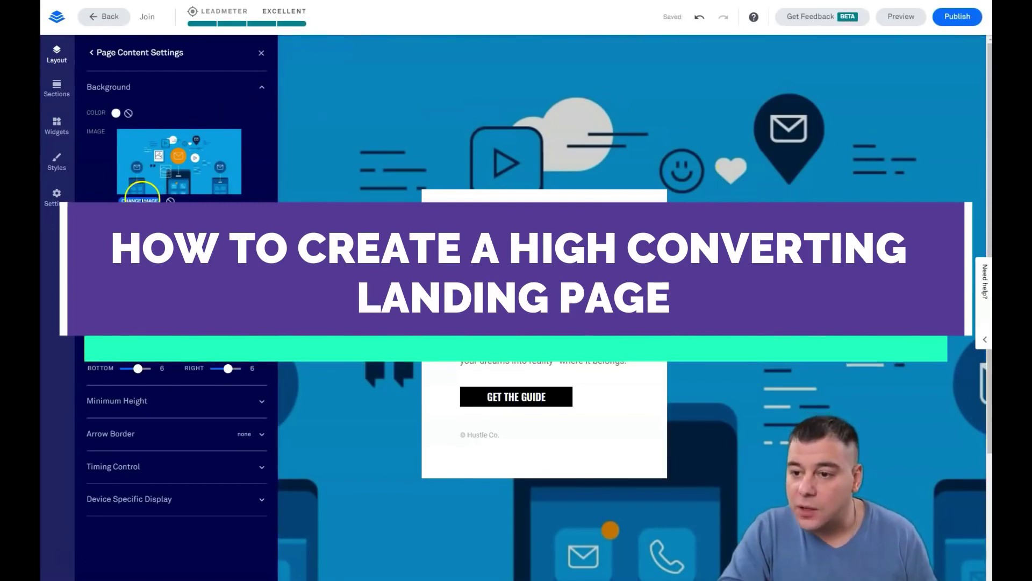
Make the blue marketing-automation robot illustration the section background and close the settings.
{"action": "left_click", "coordinate": [142, 198]}
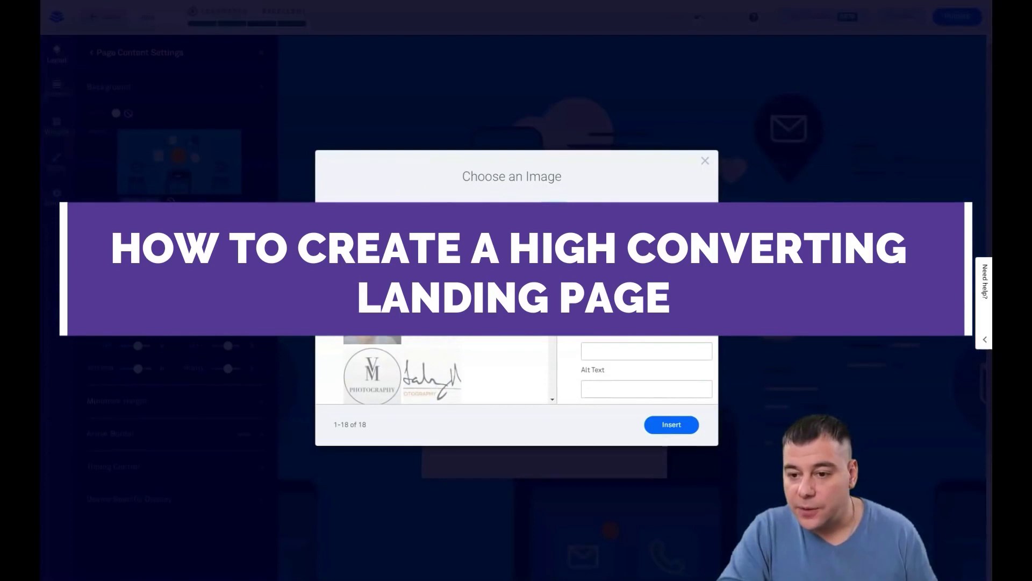
{"action": "left_click", "coordinate": [672, 425]}
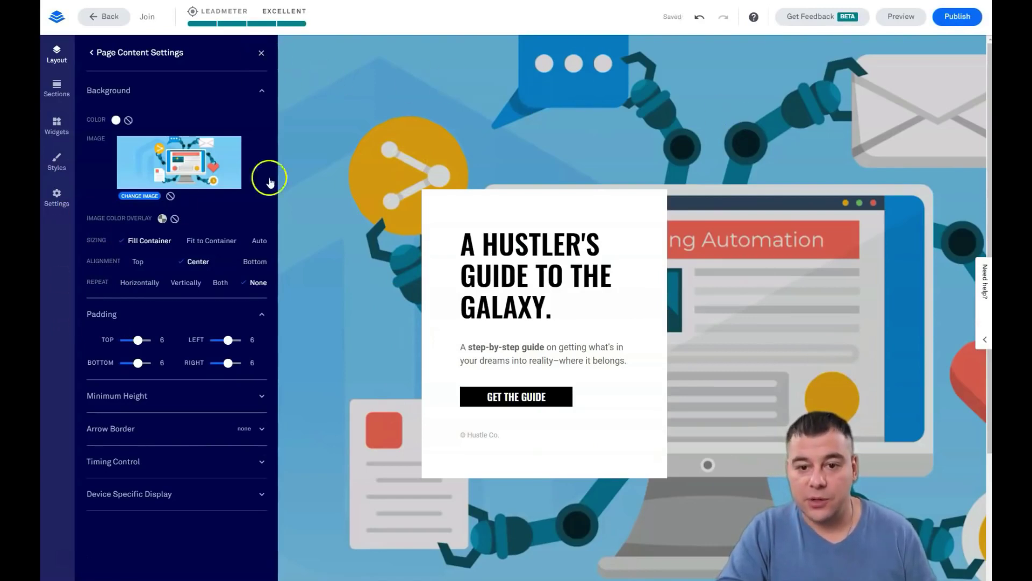
{"action": "left_click", "coordinate": [261, 53]}
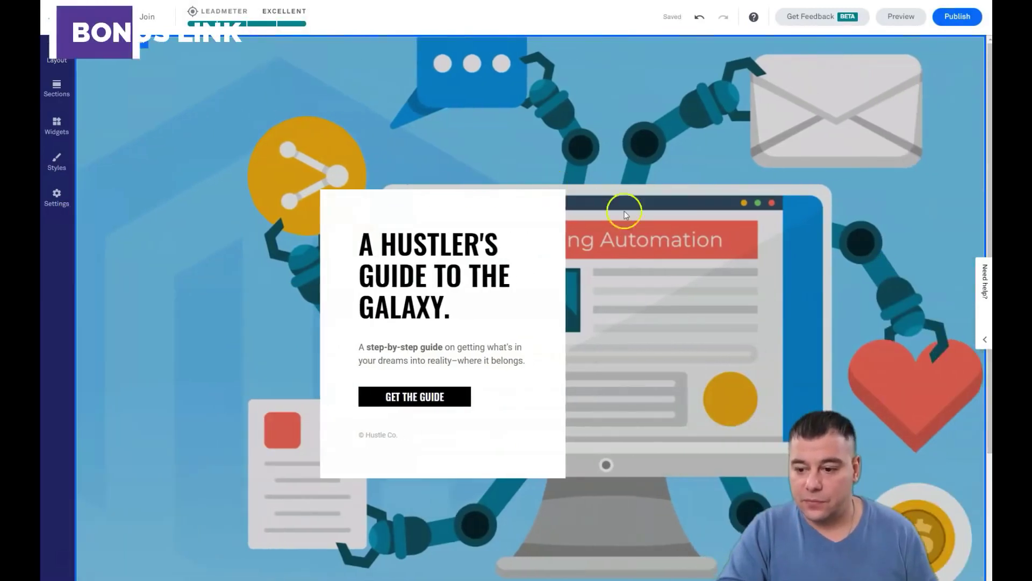
{"action": "scroll", "coordinate": [633, 218], "scroll_direction": "down", "scroll_amount": 4}
{"action": "scroll", "coordinate": [633, 218], "scroll_direction": "up", "scroll_amount": 4}
{"action": "scroll", "coordinate": [623, 210], "scroll_direction": "down", "scroll_amount": 4}
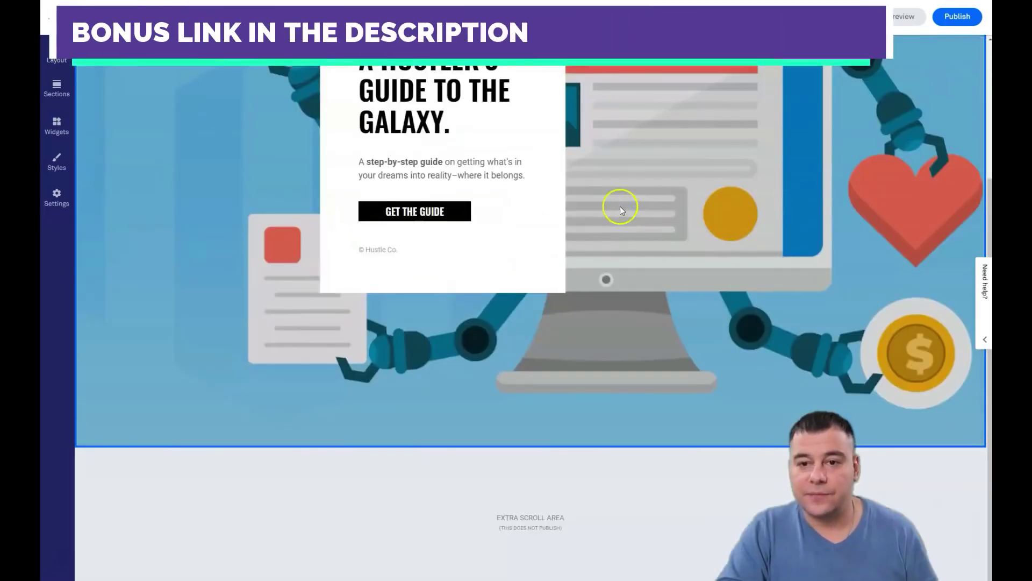
{"action": "scroll", "coordinate": [621, 206], "scroll_direction": "up", "scroll_amount": 4}
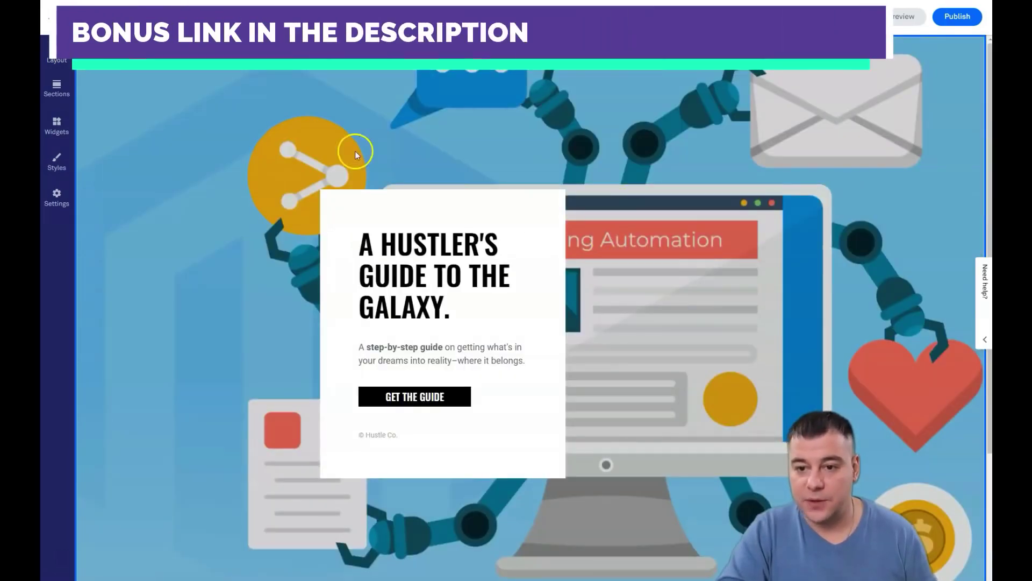
{"action": "left_click", "coordinate": [60, 60]}
{"action": "left_click", "coordinate": [156, 51]}
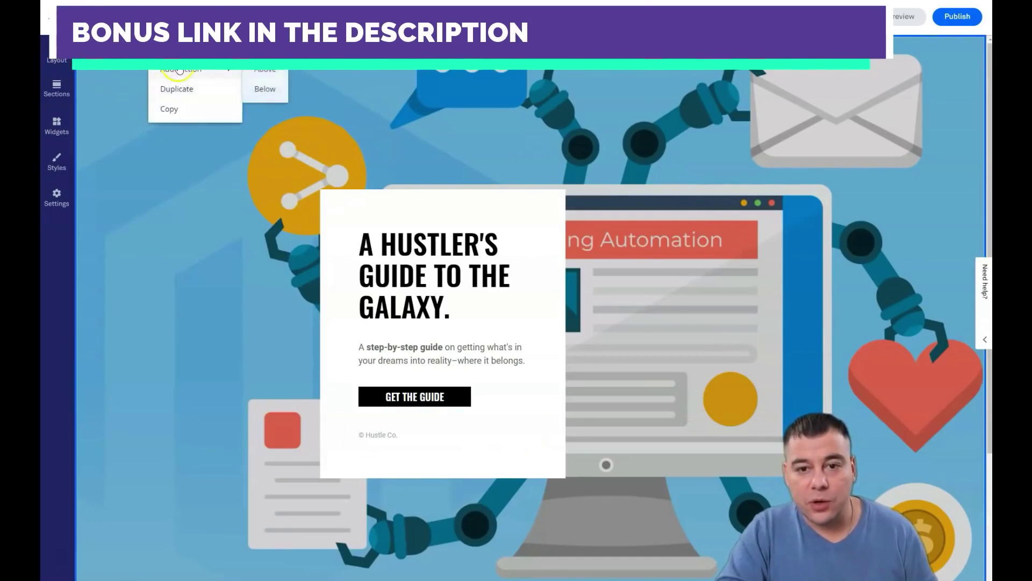
Give the page background a black (000000) image colour overlay at about 50% opacity.
{"action": "left_click", "coordinate": [177, 50]}
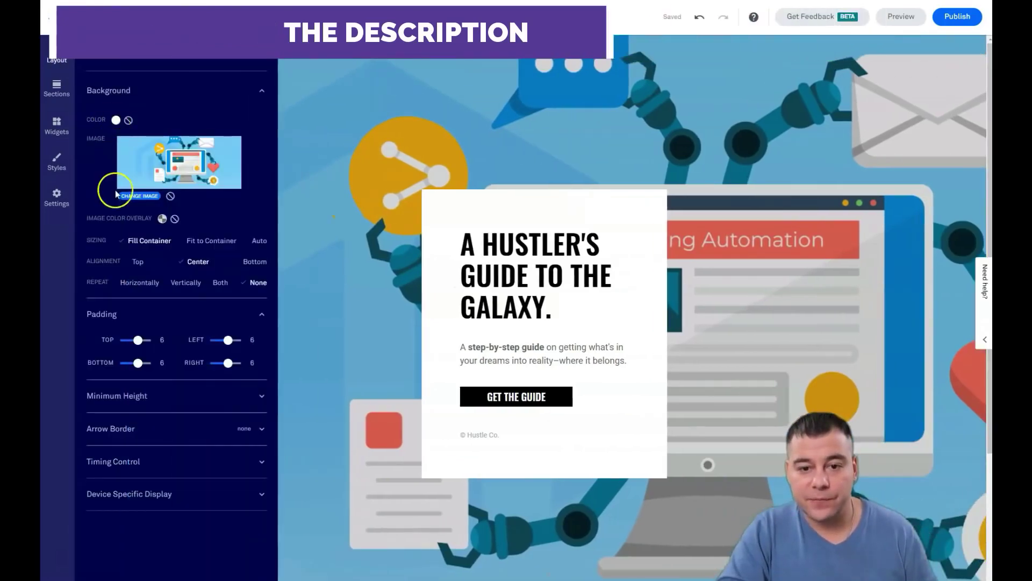
{"action": "left_click", "coordinate": [162, 219]}
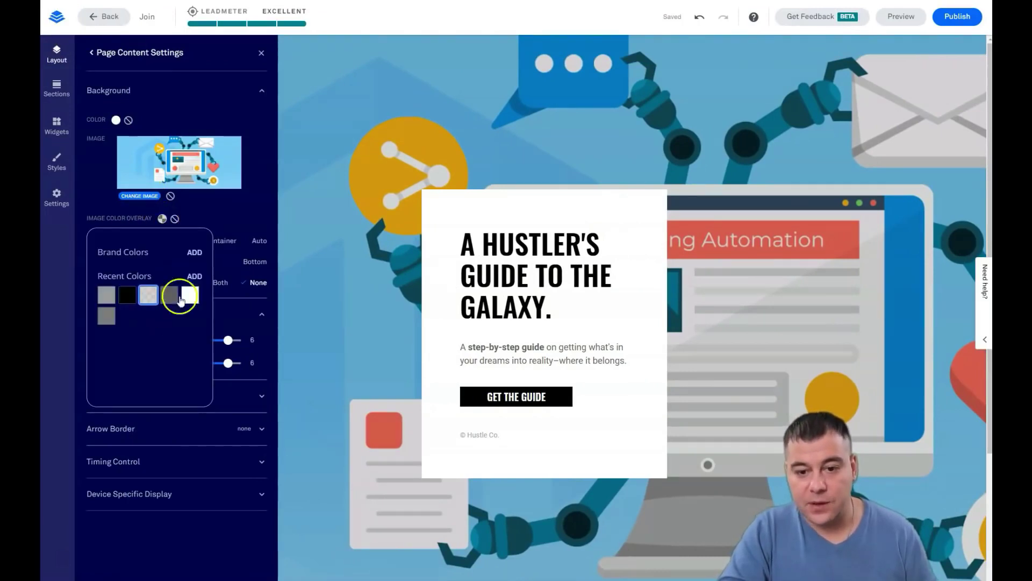
{"action": "left_click", "coordinate": [194, 277]}
{"action": "left_click_drag", "start_coordinate": [180, 331], "coordinate": [101, 333]}
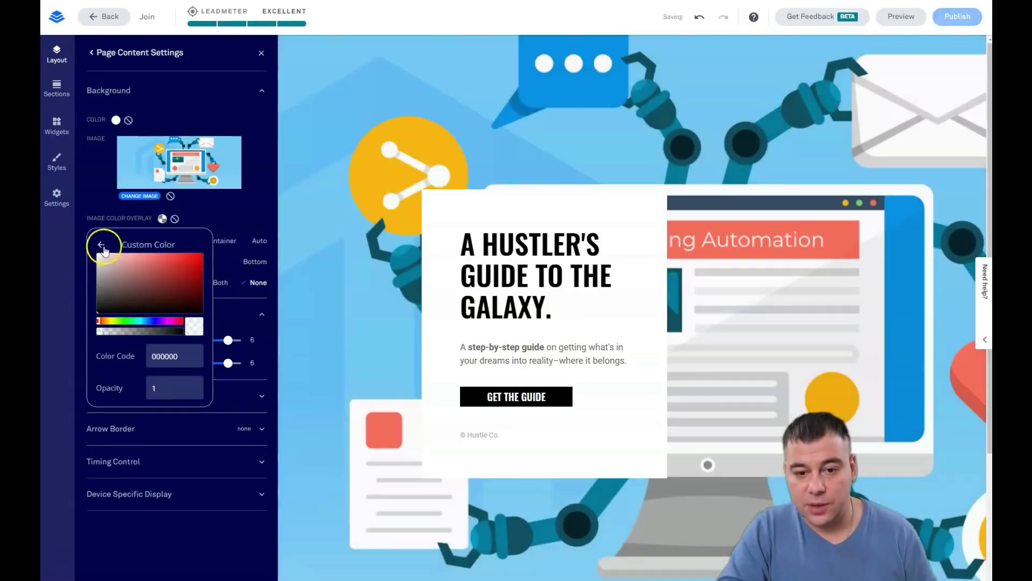
{"action": "left_click", "coordinate": [102, 257]}
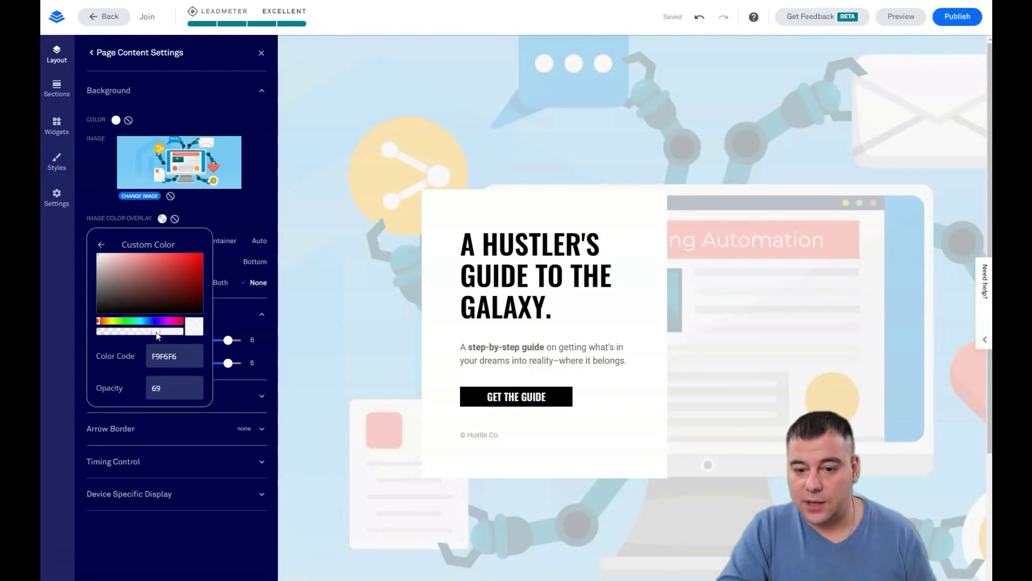
{"action": "left_click_drag", "start_coordinate": [156, 332], "coordinate": [101, 334]}
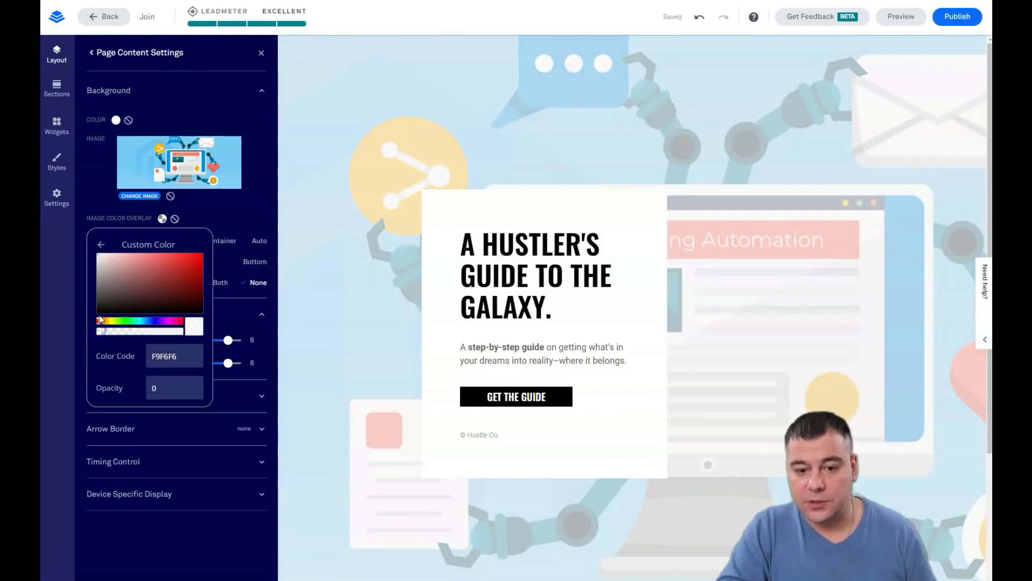
{"action": "left_click", "coordinate": [98, 312]}
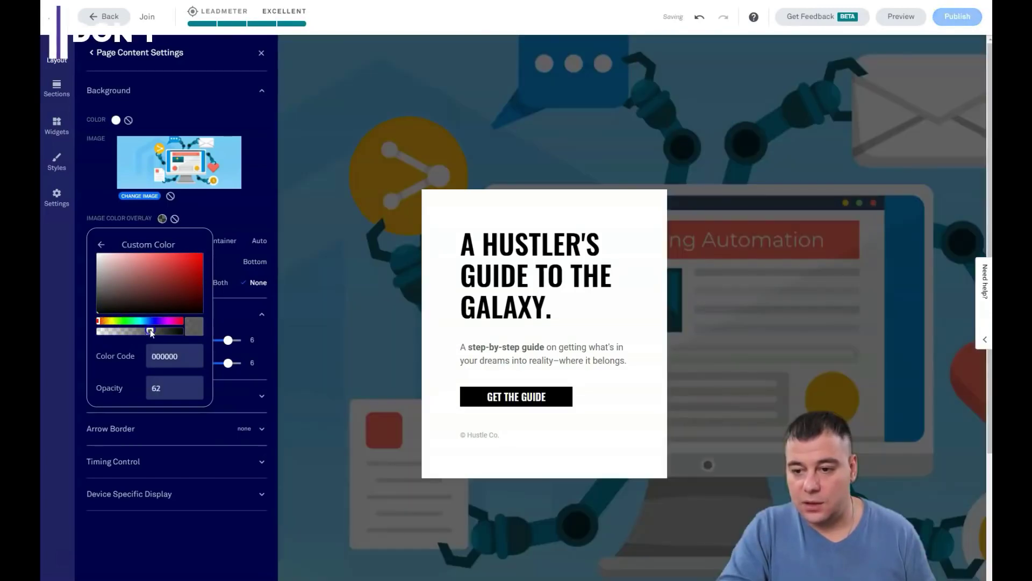
{"action": "left_click_drag", "start_coordinate": [150, 329], "coordinate": [140, 330]}
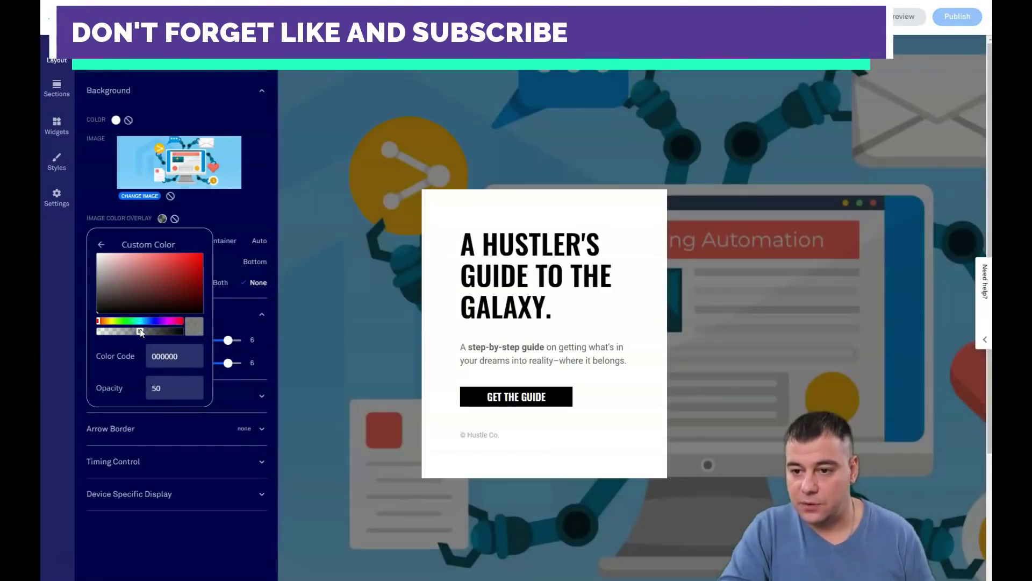
{"action": "left_click", "coordinate": [428, 105]}
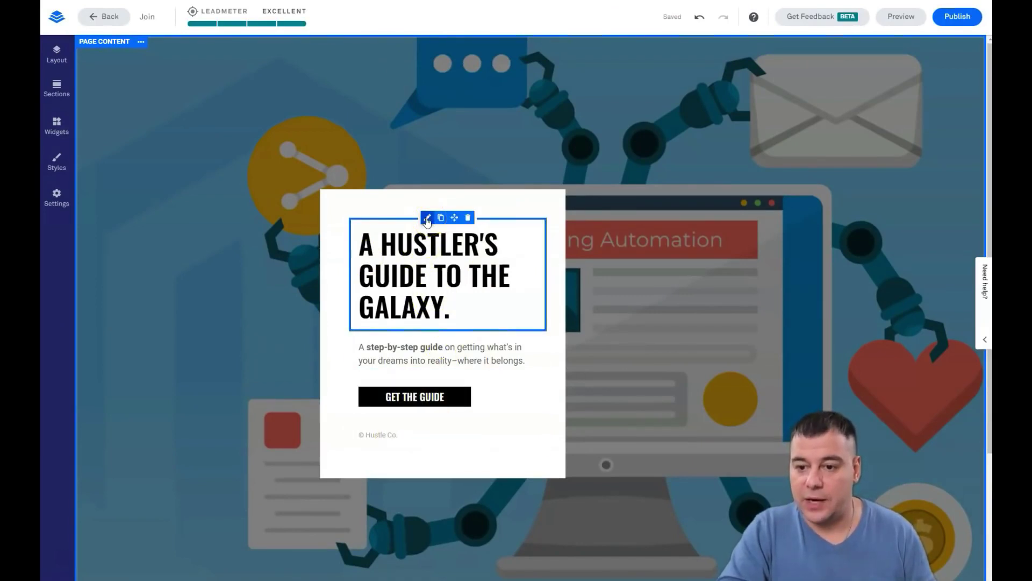
Try the Neuton and Noto Serif fonts and adjust the size for the headline word HUSTLER'S.
{"action": "left_click", "coordinate": [427, 218]}
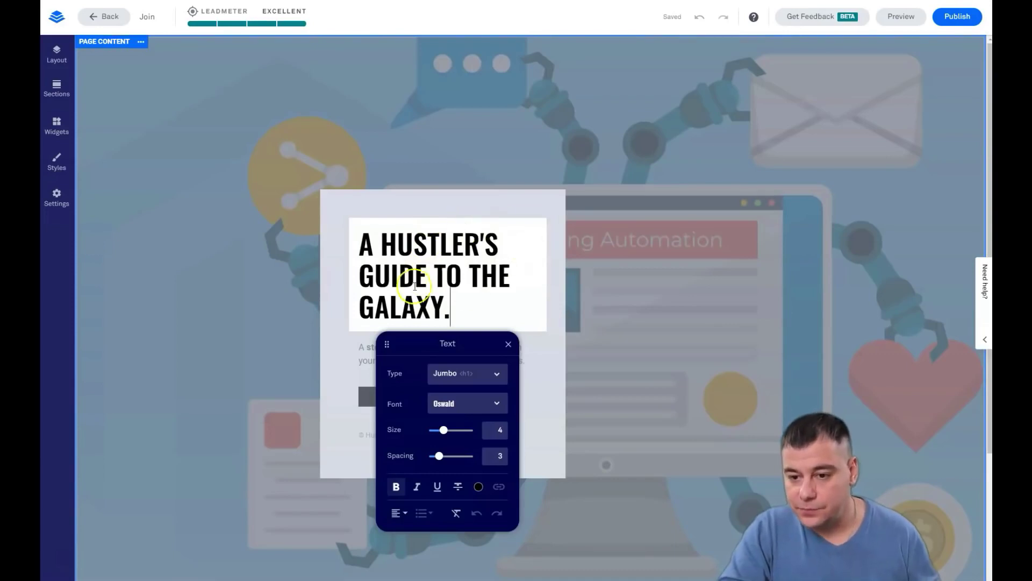
{"action": "left_click_drag", "start_coordinate": [381, 236], "coordinate": [495, 250]}
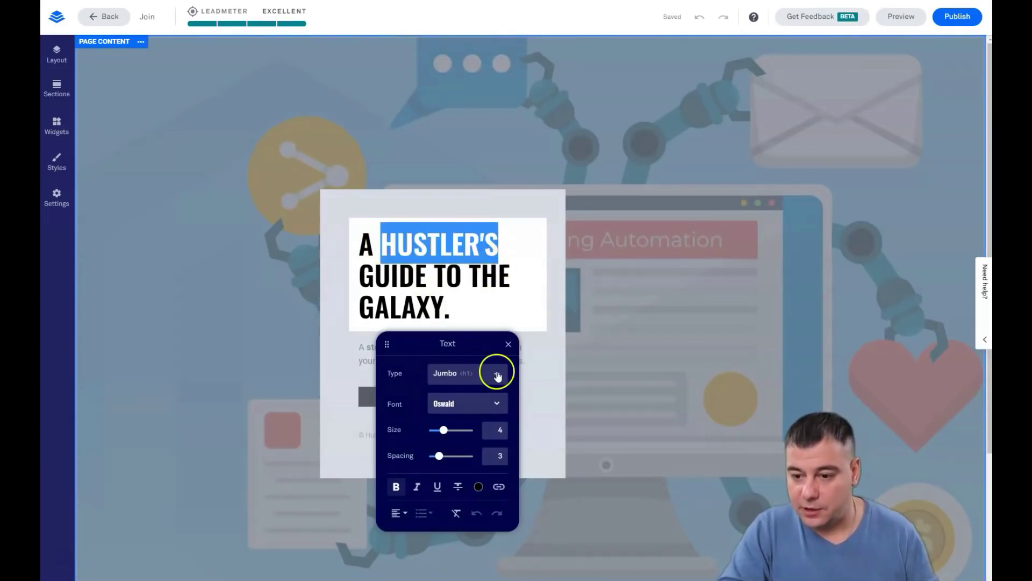
{"action": "left_click", "coordinate": [497, 409]}
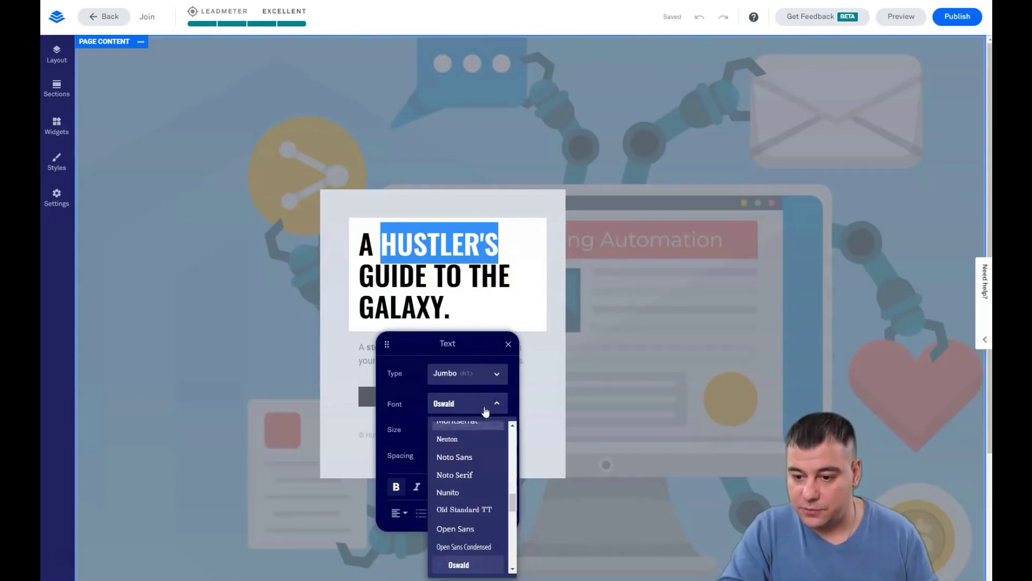
{"action": "left_click", "coordinate": [449, 442]}
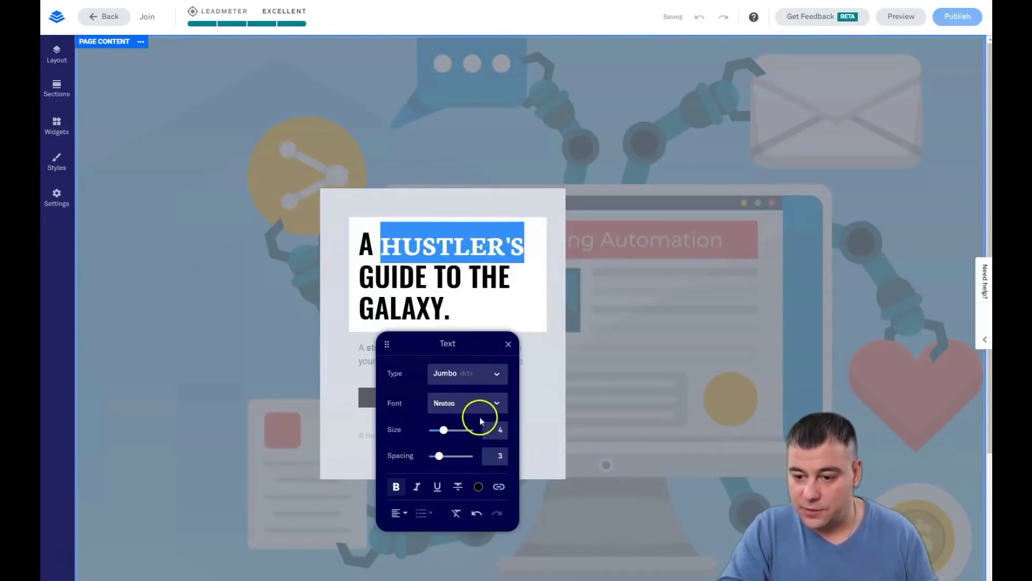
{"action": "left_click", "coordinate": [497, 404]}
{"action": "left_click", "coordinate": [461, 466]}
{"action": "mouse_move", "coordinate": [443, 430]}
{"action": "left_mouse_down"}
{"action": "mouse_move", "coordinate": [432, 431]}
{"action": "mouse_move", "coordinate": [443, 431]}
{"action": "left_mouse_up"}
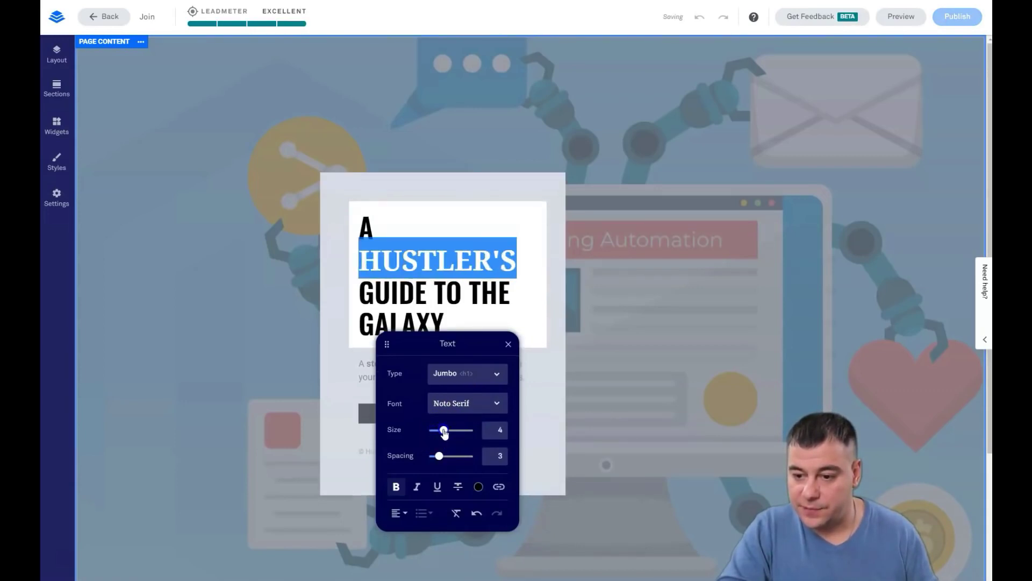
{"action": "left_click", "coordinate": [460, 323]}
Replace the whole headline with the text 'Your FREE marketing'.
{"action": "left_click_drag", "start_coordinate": [459, 323], "coordinate": [360, 225]}
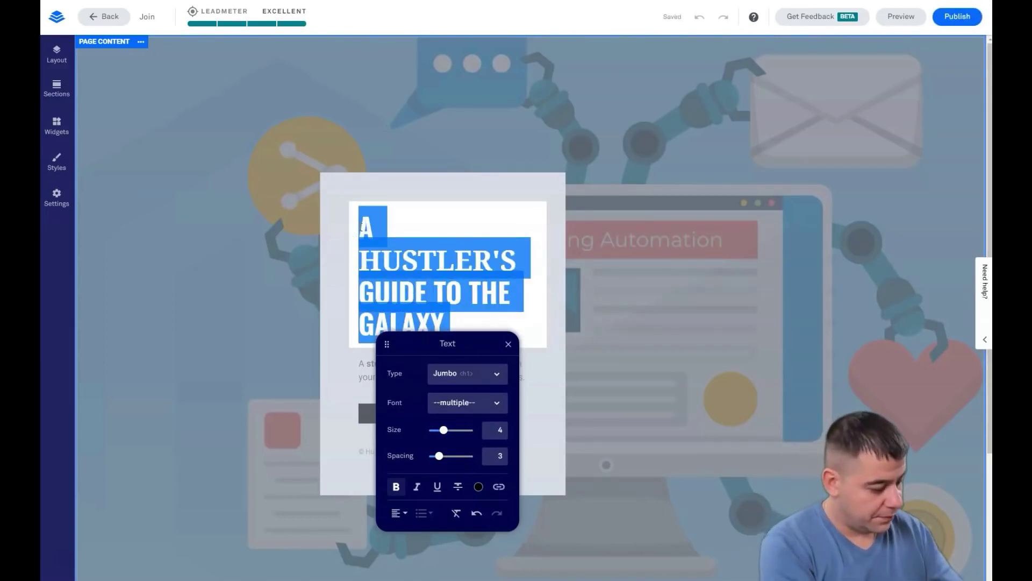
{"action": "type", "text": "Your"}
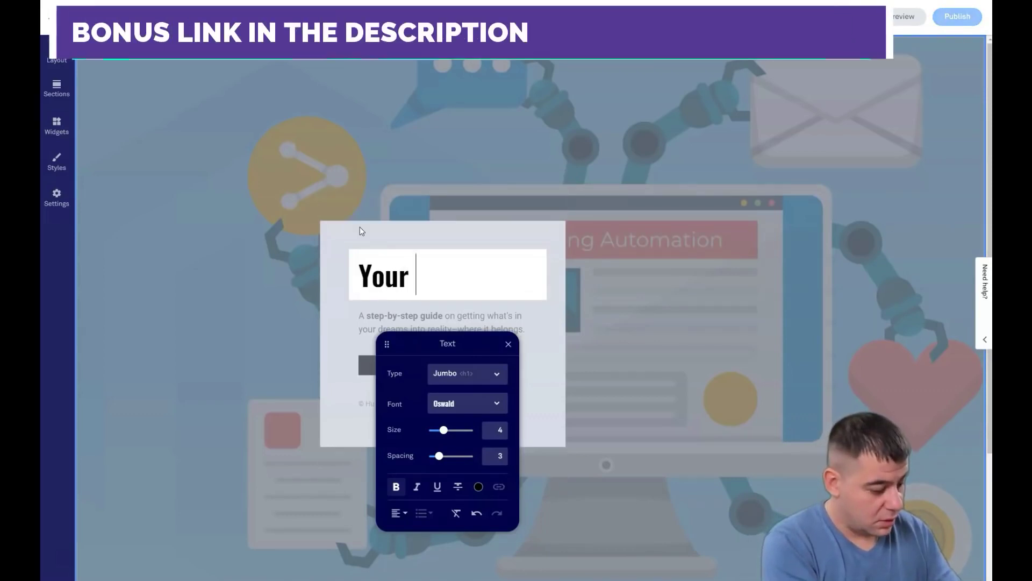
{"action": "type", "text": " FREWE"}
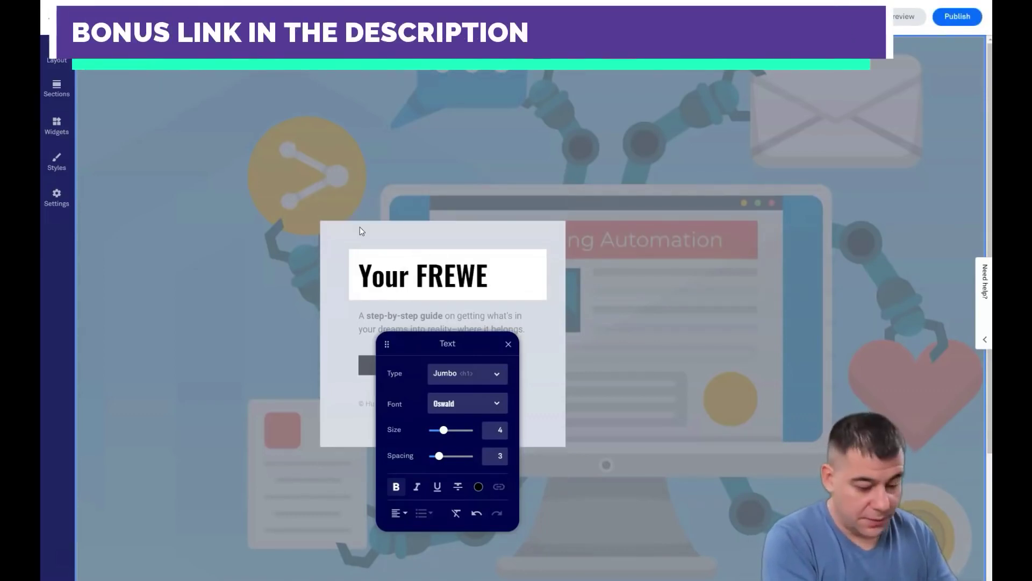
{"action": "key", "text": "BackSpace"}
{"action": "key", "text": "BackSpace"}
{"action": "type", "text": "E "}
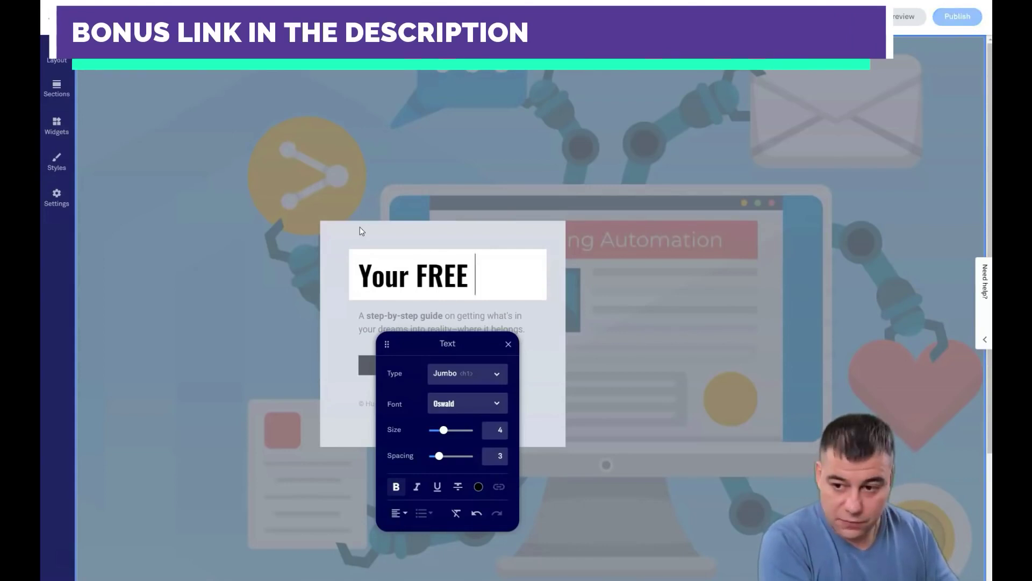
{"action": "type", "text": "m"}
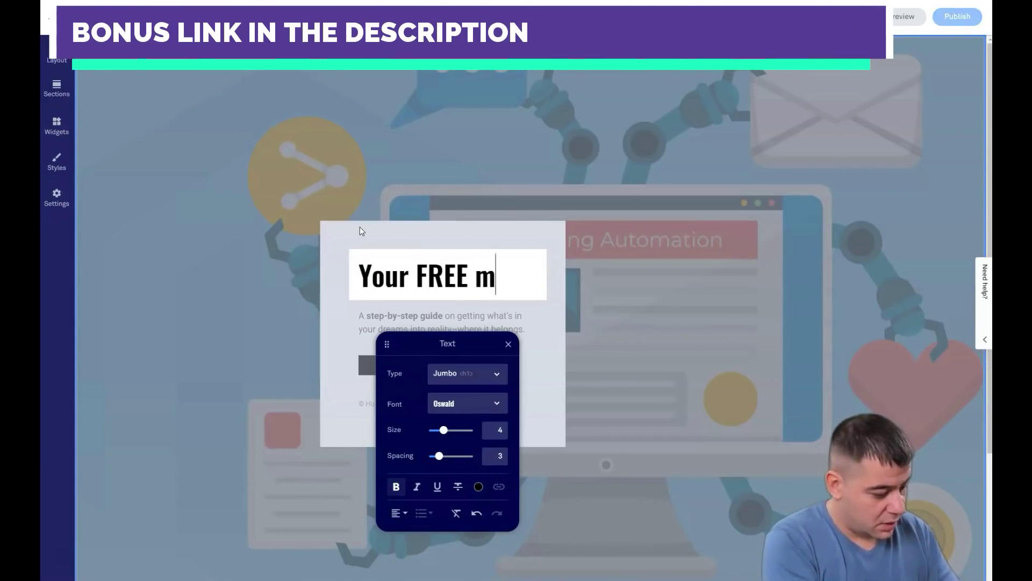
{"action": "type", "text": "arke"}
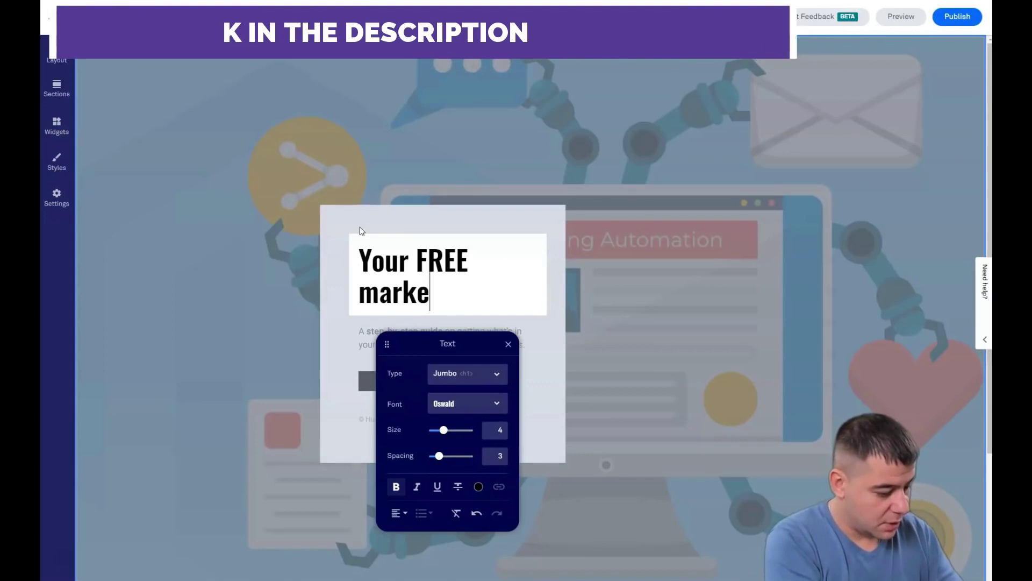
{"action": "type", "text": "ting"}
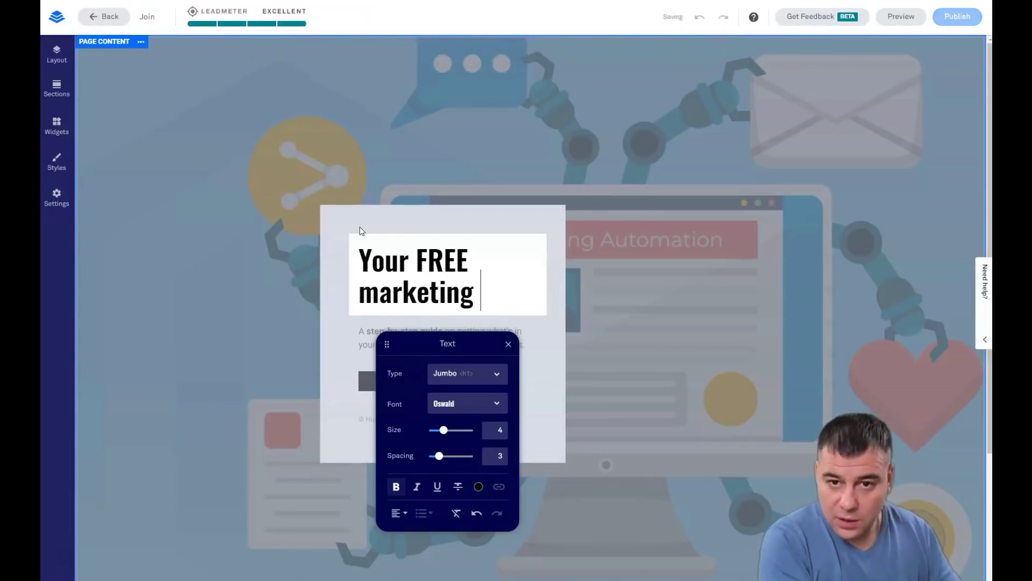
{"action": "left_click", "coordinate": [508, 344]}
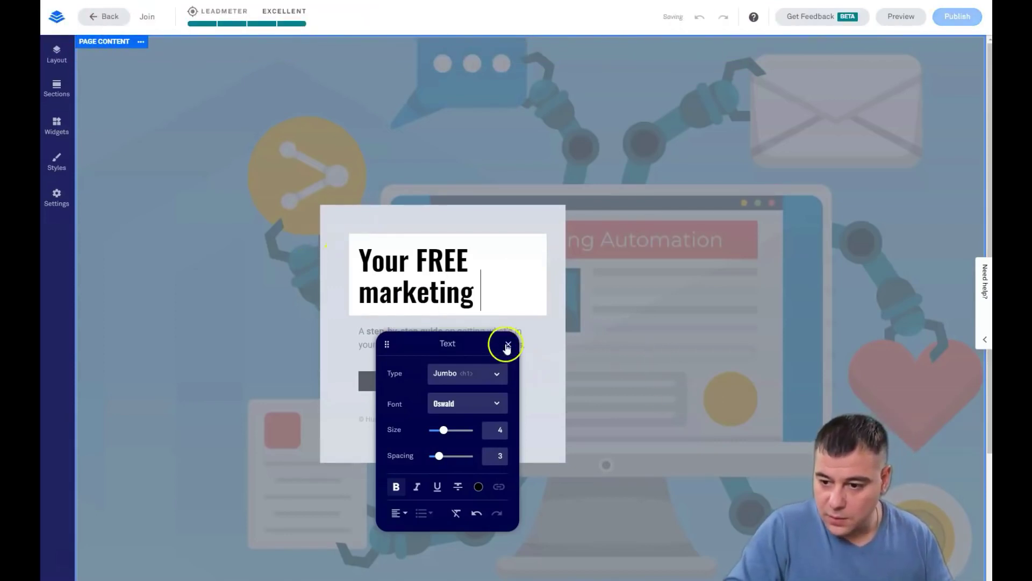
Append 'guide' so the headline reads 'Your FREE marketing guide'.
{"action": "scroll", "coordinate": [491, 276], "scroll_direction": "down", "scroll_amount": 2}
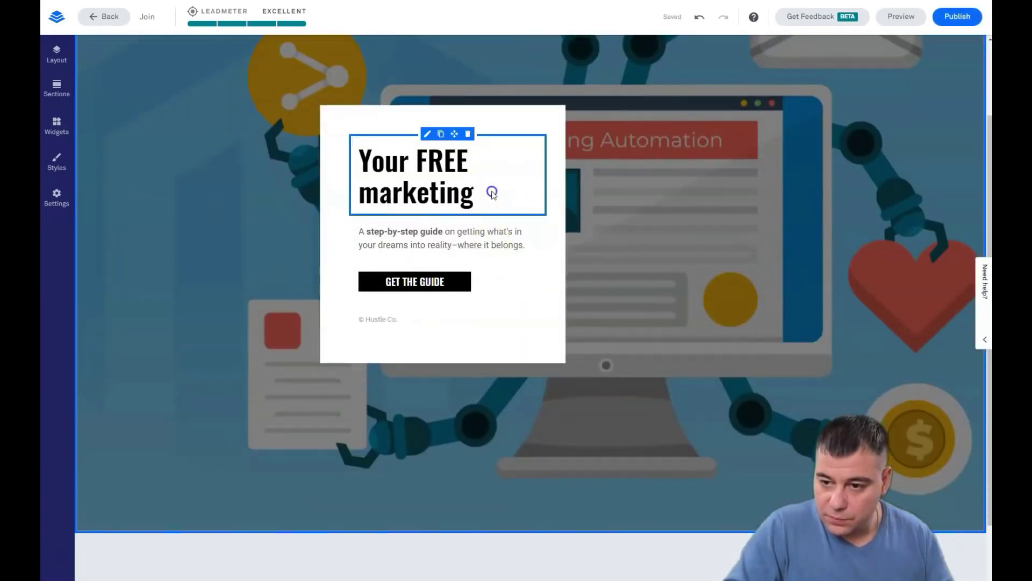
{"action": "left_click", "coordinate": [489, 195]}
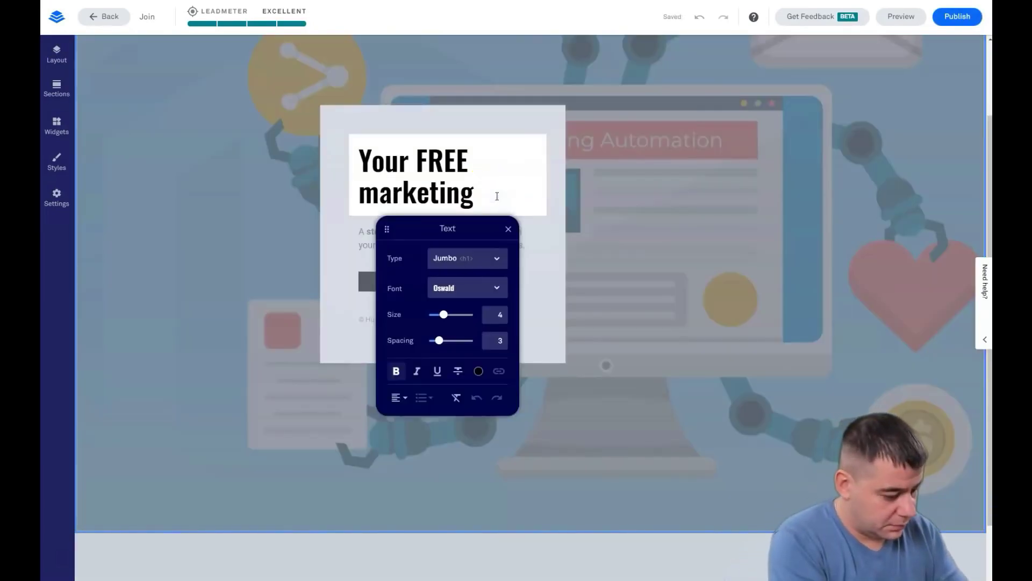
{"action": "type", "text": "guide"}
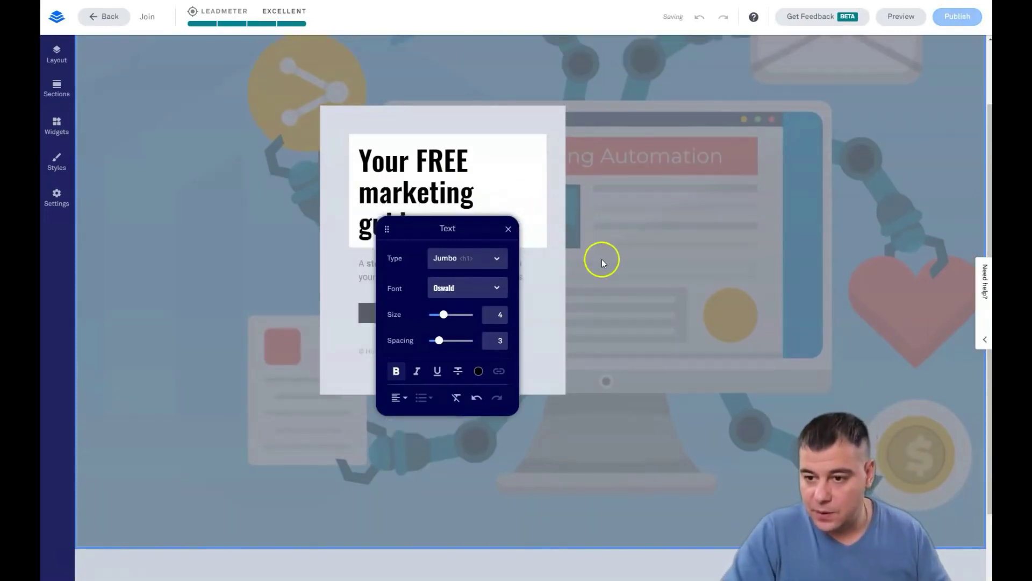
{"action": "left_click", "coordinate": [601, 259]}
Set the whole headline in Open Sans after trying Noto Sans and Nunito.
{"action": "left_click", "coordinate": [461, 185]}
{"action": "left_click_drag", "start_coordinate": [318, 155], "coordinate": [444, 218]}
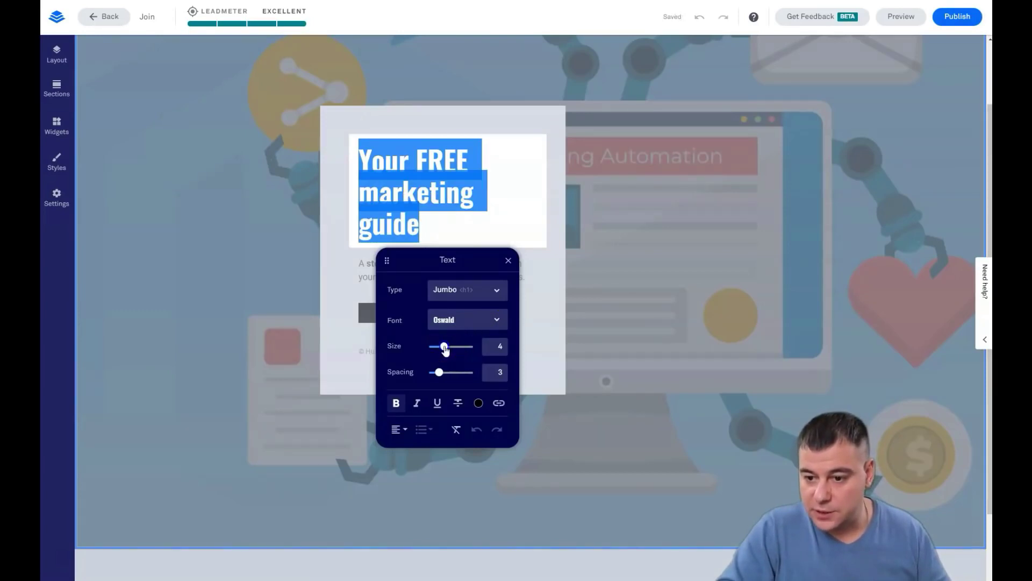
{"action": "left_click_drag", "start_coordinate": [443, 348], "coordinate": [444, 350]}
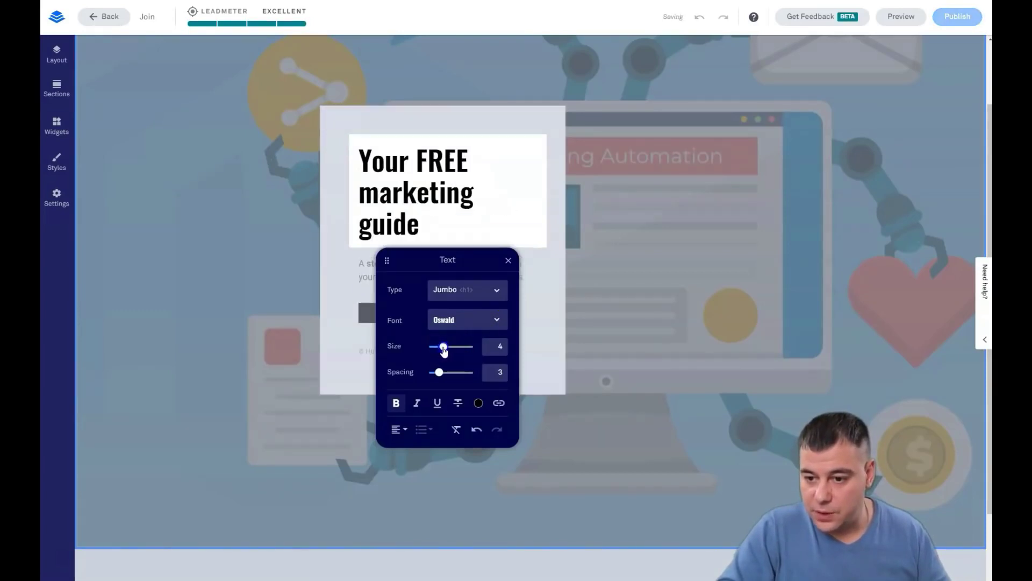
{"action": "left_click", "coordinate": [498, 318]}
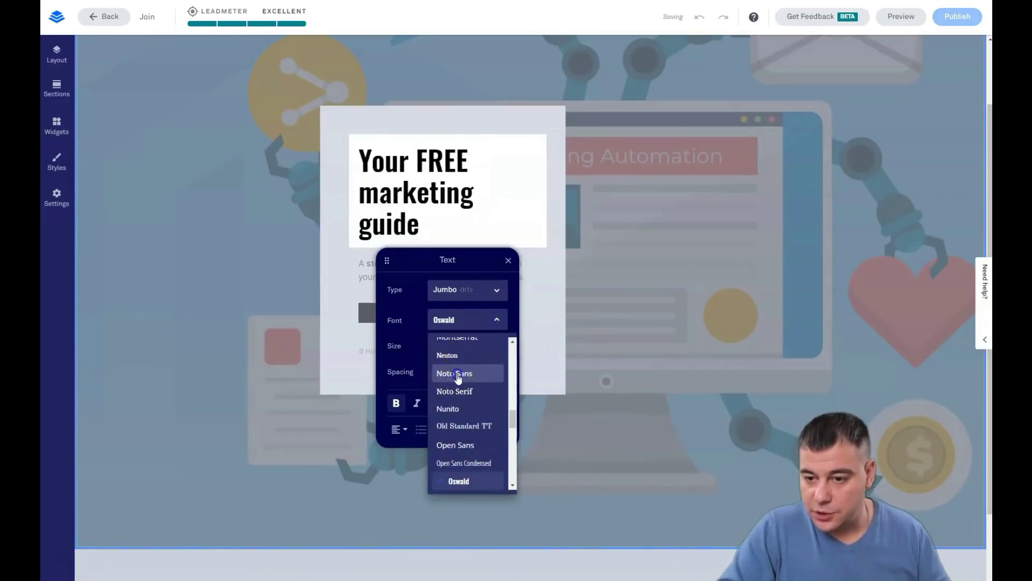
{"action": "left_click", "coordinate": [455, 373]}
{"action": "left_click", "coordinate": [497, 319]}
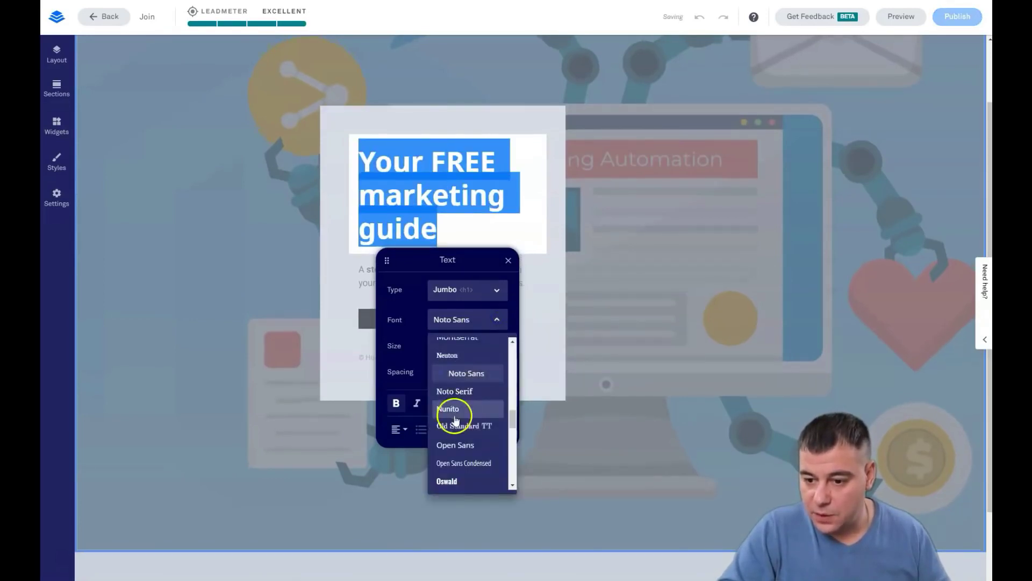
{"action": "left_click", "coordinate": [448, 408]}
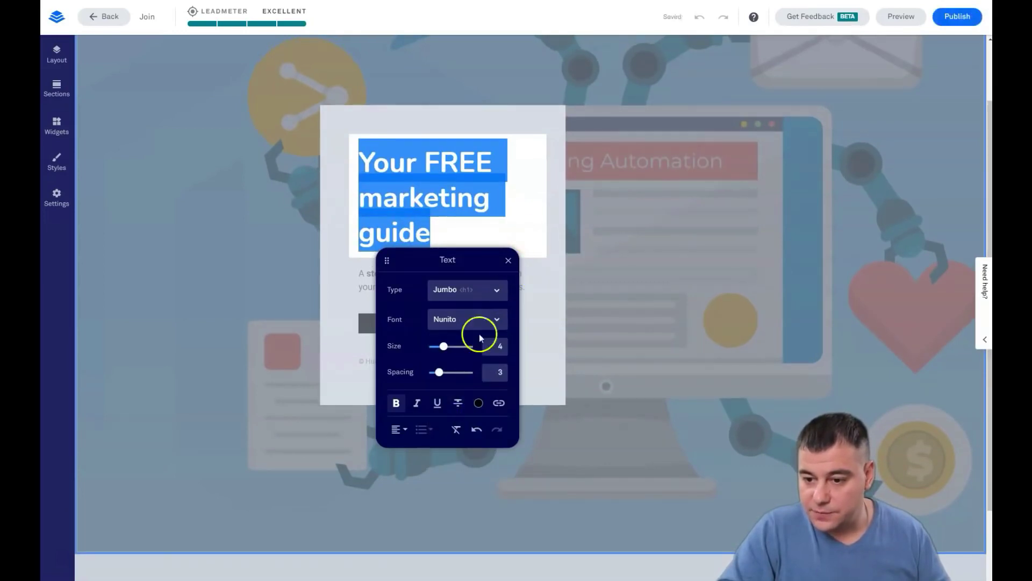
{"action": "left_click", "coordinate": [493, 320]}
{"action": "scroll", "coordinate": [458, 394], "scroll_direction": "down", "scroll_amount": 3}
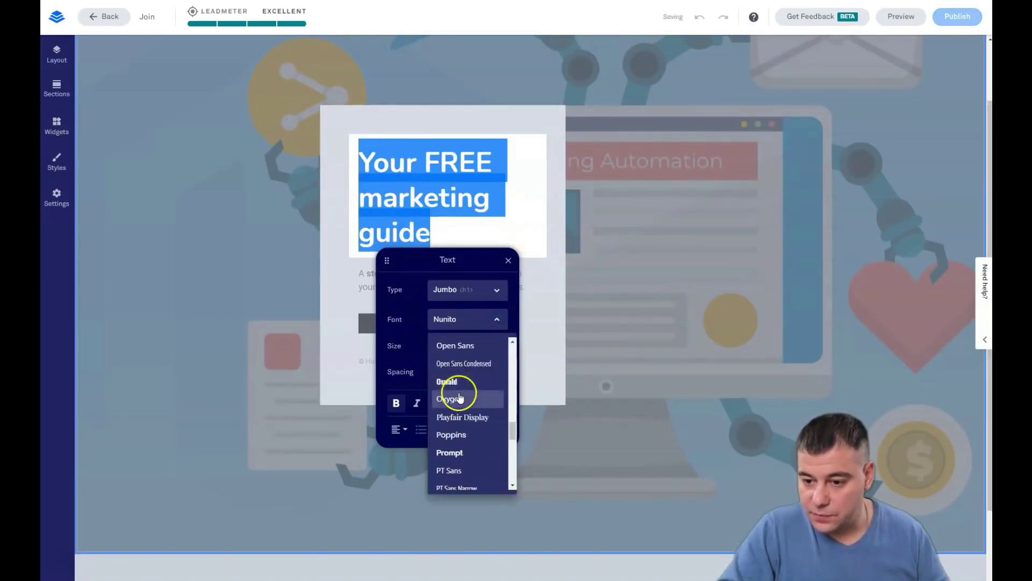
{"action": "left_click", "coordinate": [455, 347]}
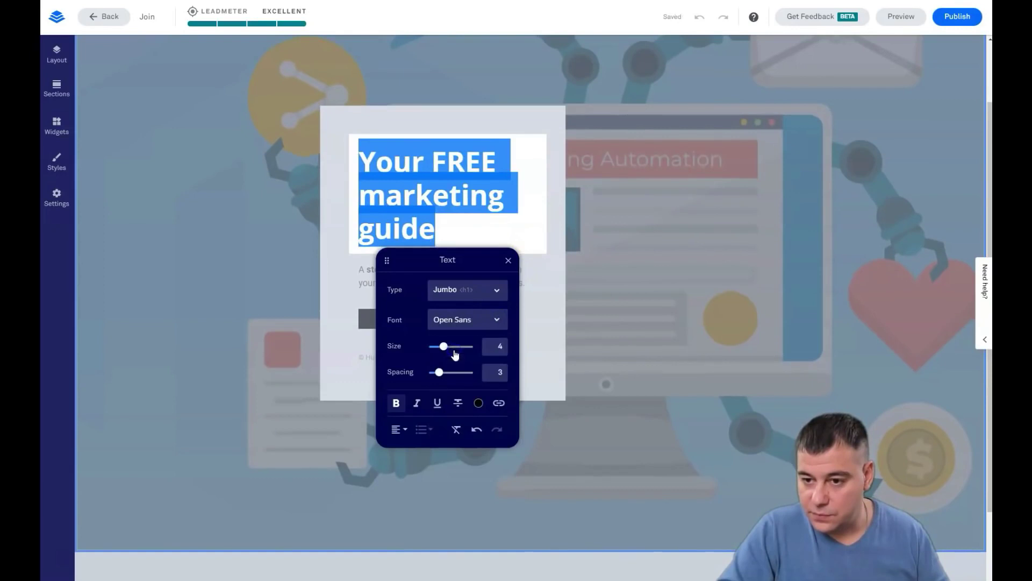
{"action": "left_click", "coordinate": [544, 260]}
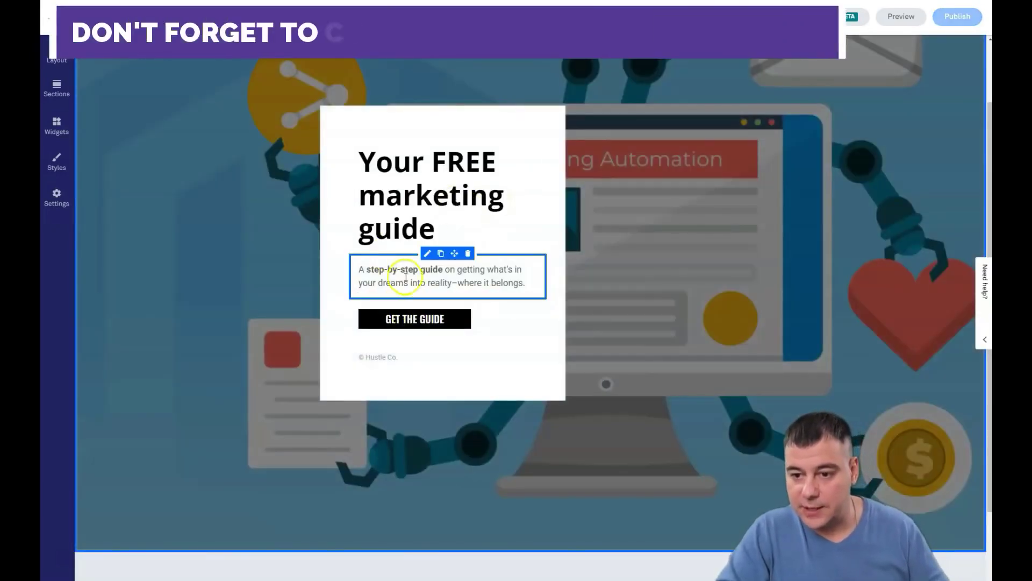
Replace the subtitle ending 'dreams into reality–where it belongs.' with 'marketing strategy'.
{"action": "left_click", "coordinate": [516, 283]}
{"action": "left_click_drag", "start_coordinate": [524, 283], "coordinate": [381, 288]}
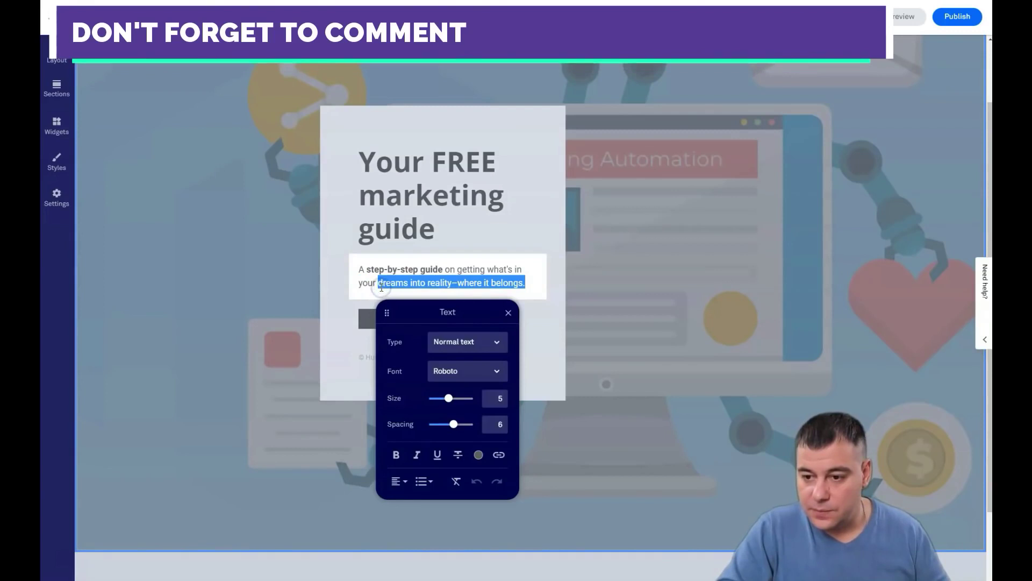
{"action": "type", "text": "mar"}
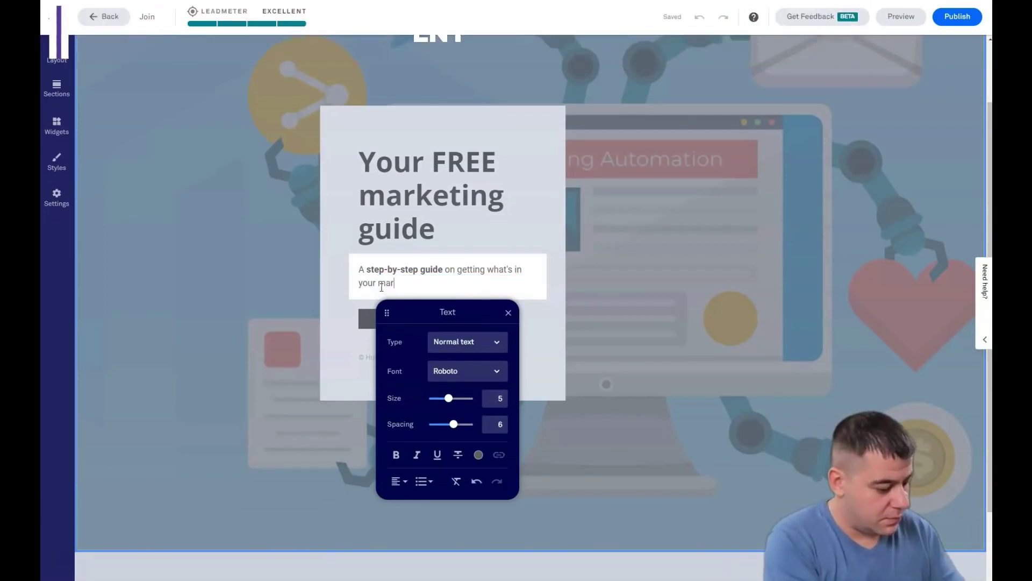
{"action": "type", "text": "ketin"}
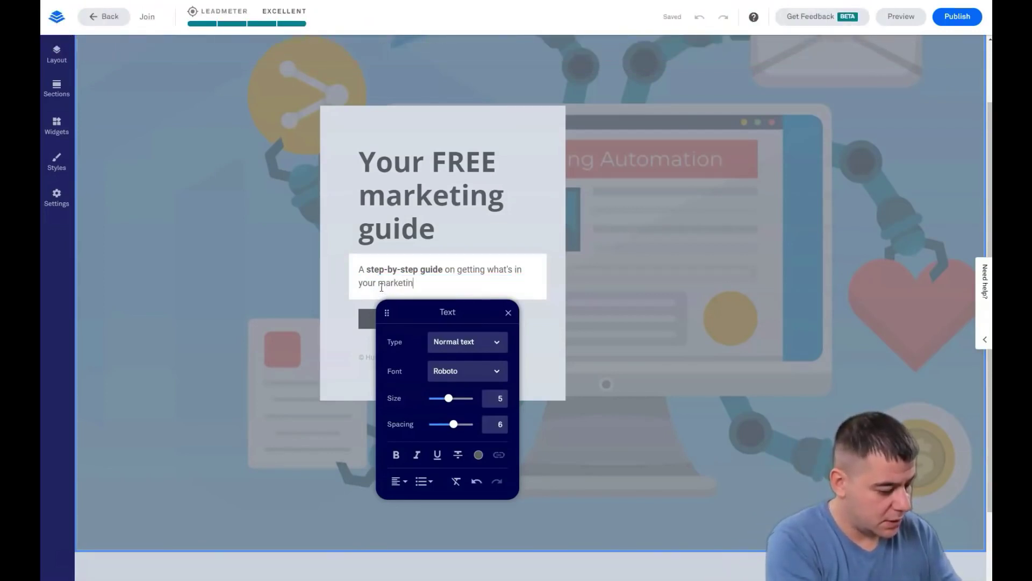
{"action": "type", "text": "g strategy"}
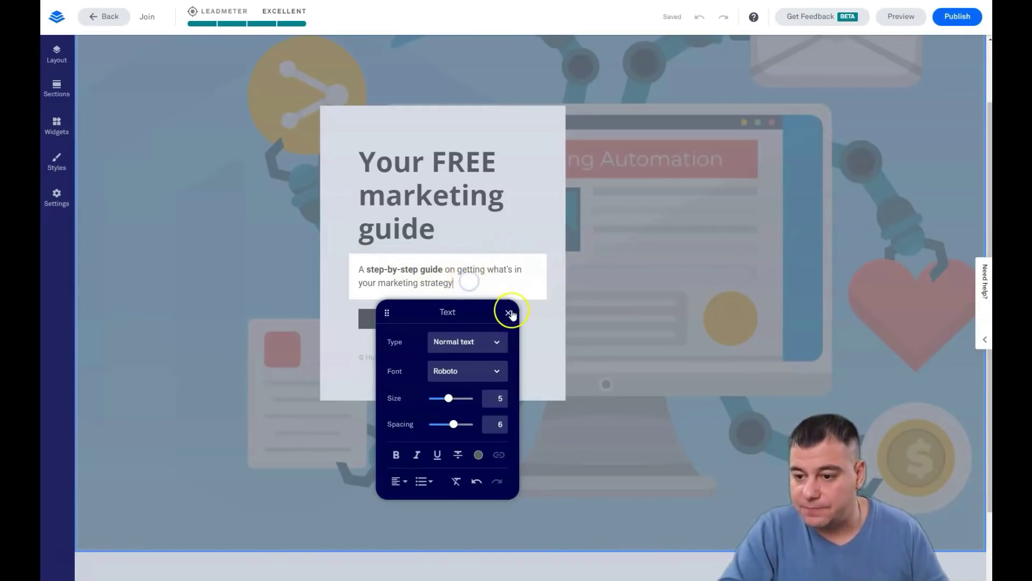
{"action": "left_click", "coordinate": [506, 314]}
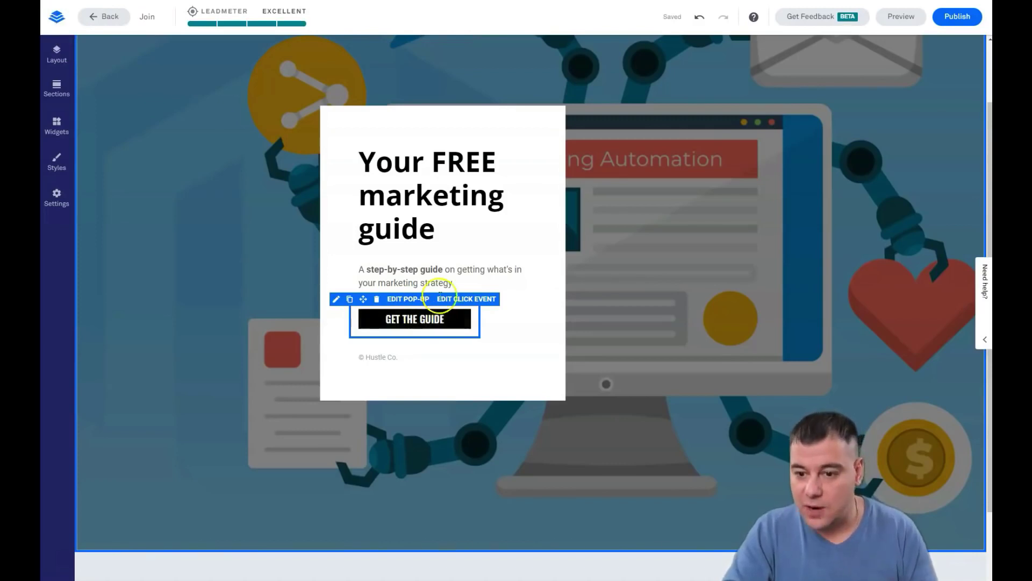
{"action": "left_click", "coordinate": [462, 284]}
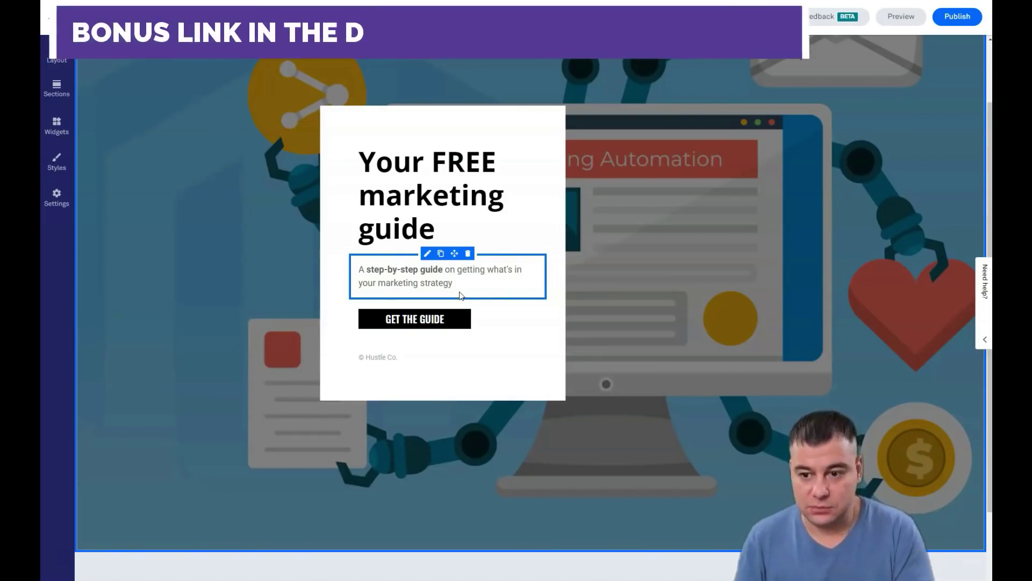
{"action": "left_click", "coordinate": [414, 320]}
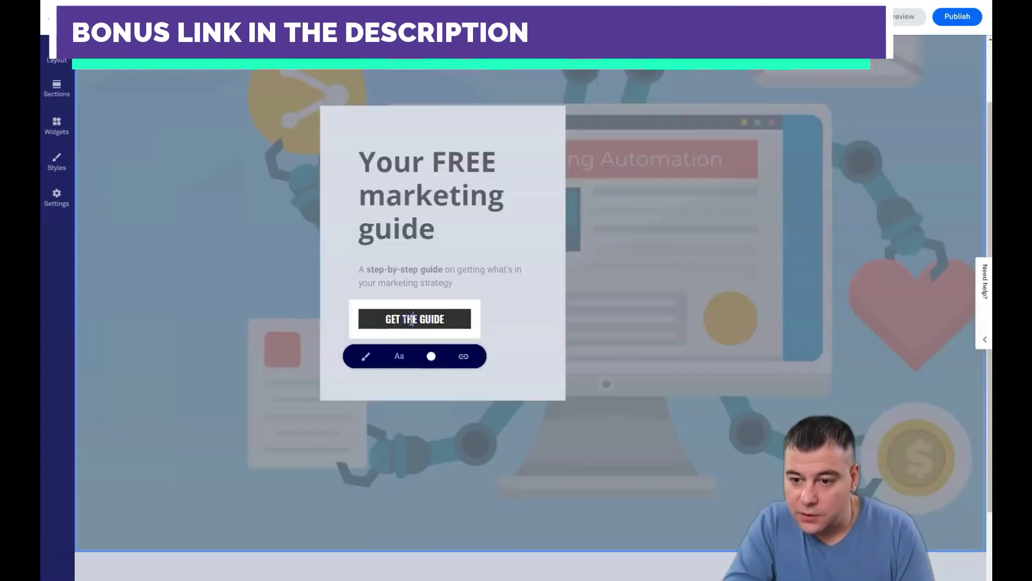
{"action": "left_click", "coordinate": [431, 357]}
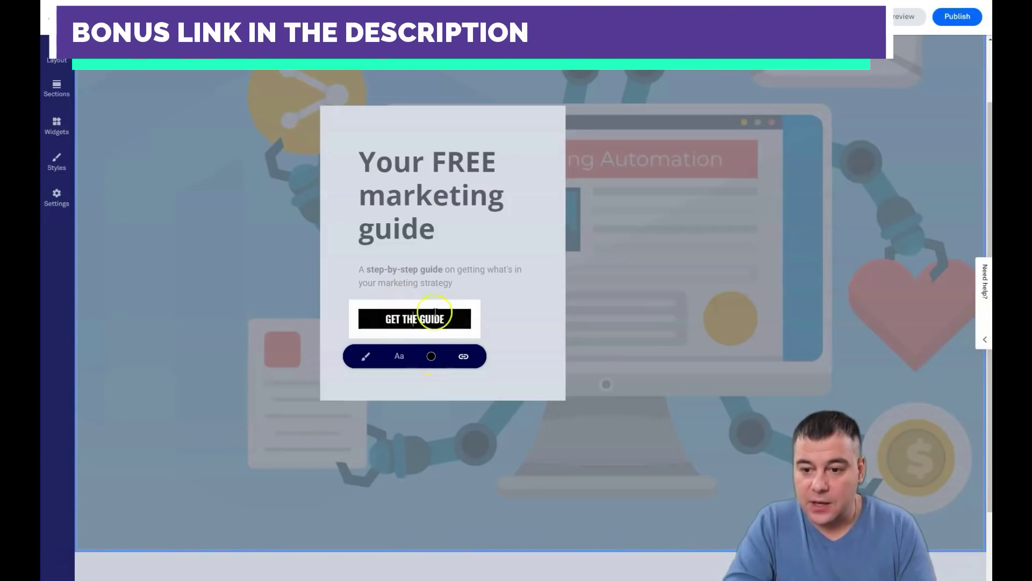
{"action": "left_click", "coordinate": [536, 321]}
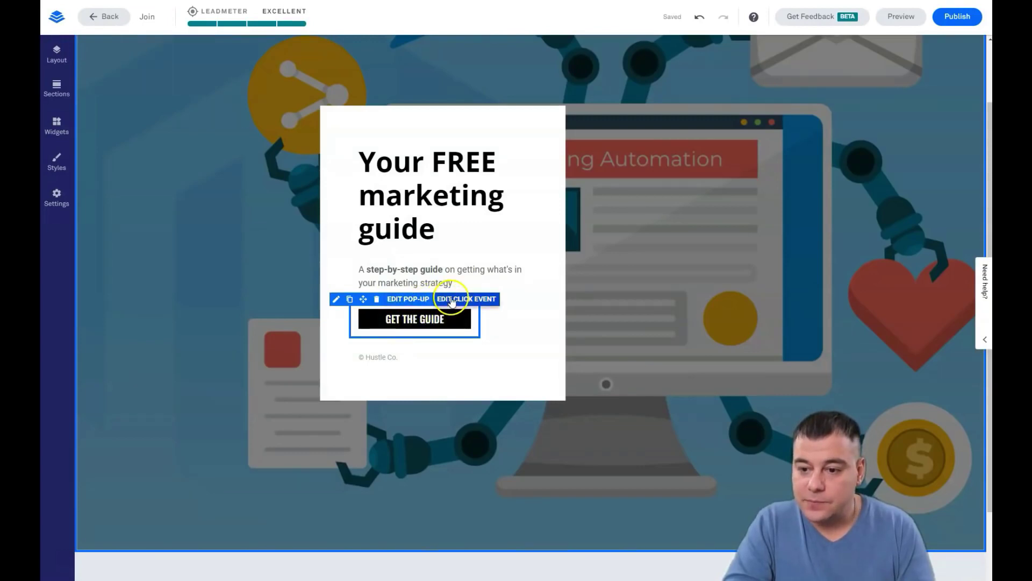
{"action": "left_click", "coordinate": [475, 294]}
{"action": "left_click", "coordinate": [456, 314]}
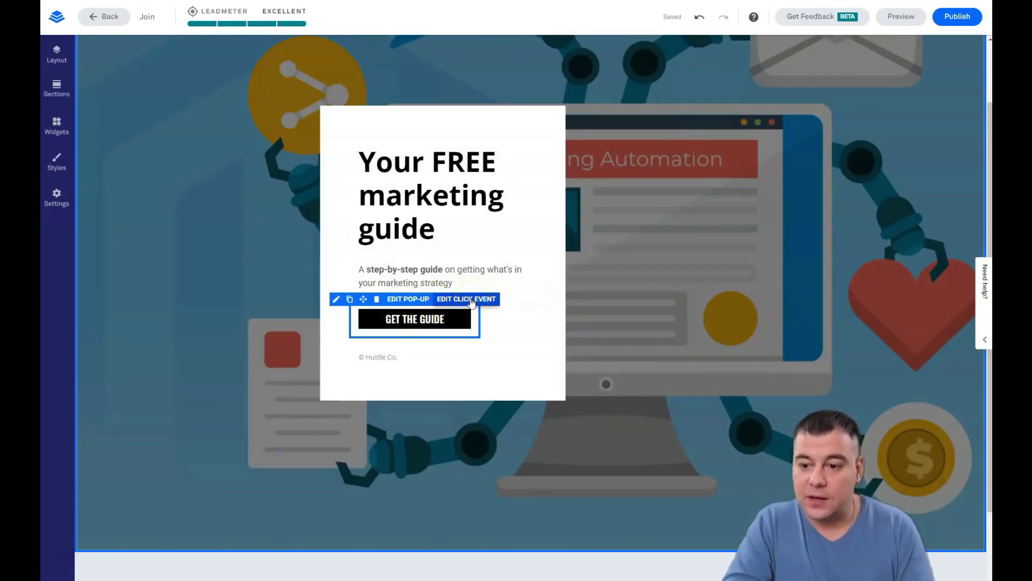
{"action": "left_click", "coordinate": [471, 300]}
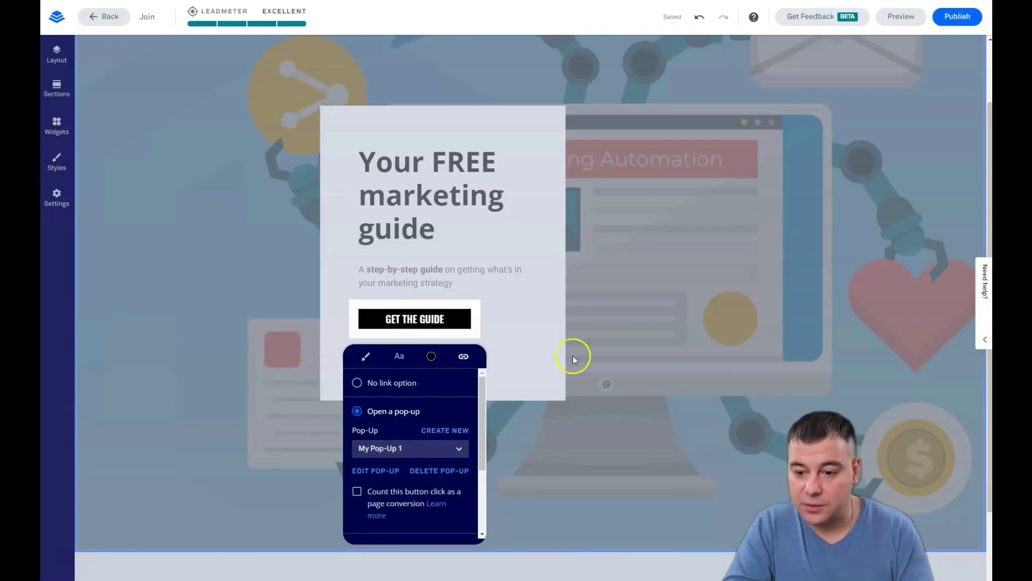
{"action": "left_click", "coordinate": [534, 336]}
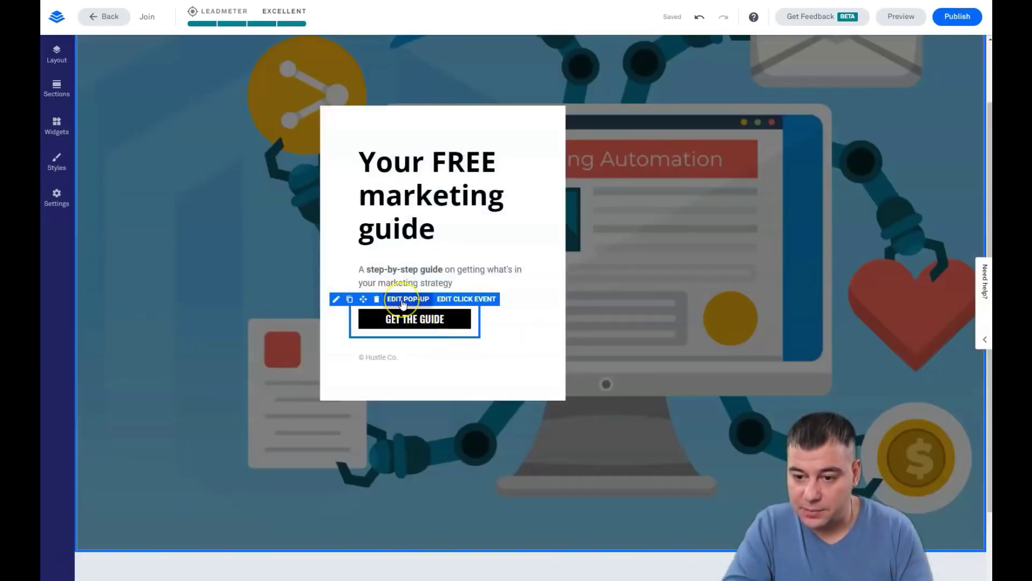
Open the pop-up's email form, expand Lead Notifications, and show the Add Integration list.
{"action": "left_click", "coordinate": [402, 302]}
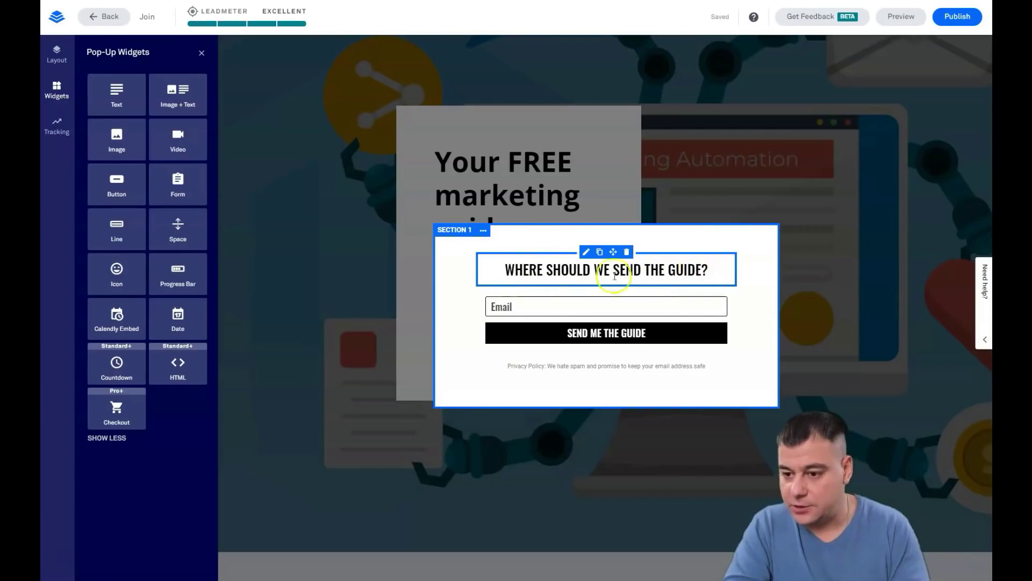
{"action": "left_click", "coordinate": [516, 307]}
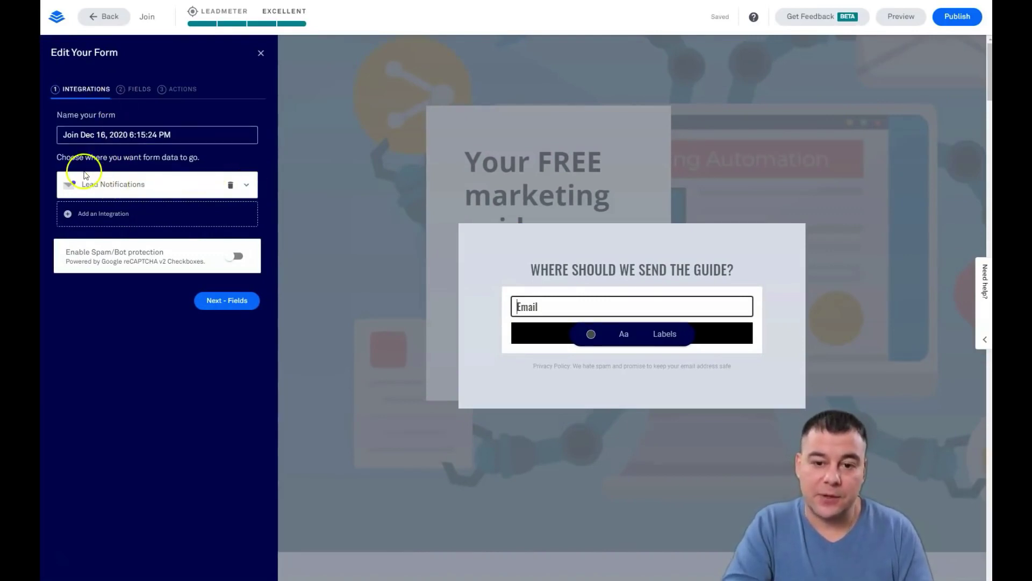
{"action": "left_click", "coordinate": [247, 187]}
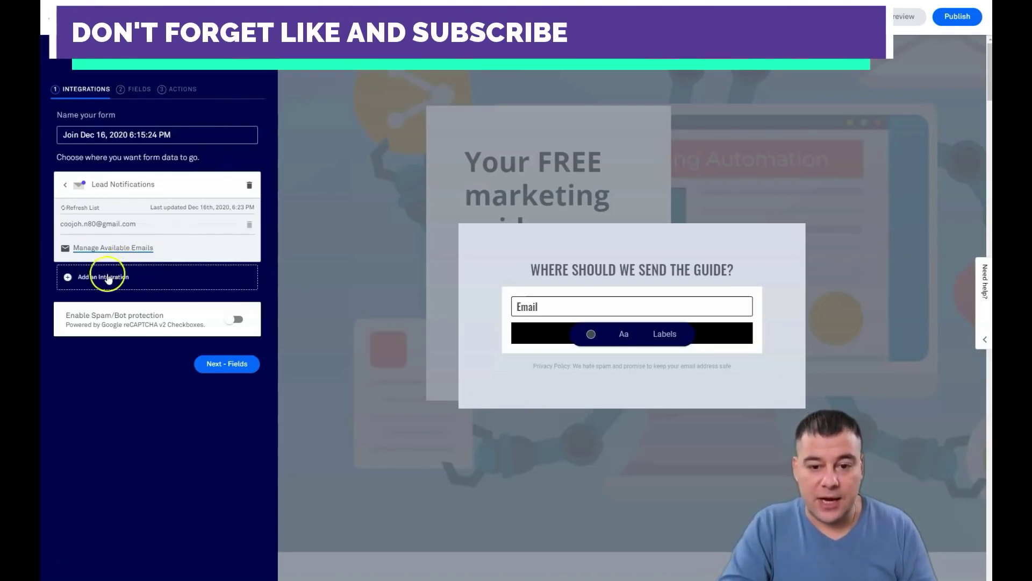
{"action": "left_click", "coordinate": [98, 280]}
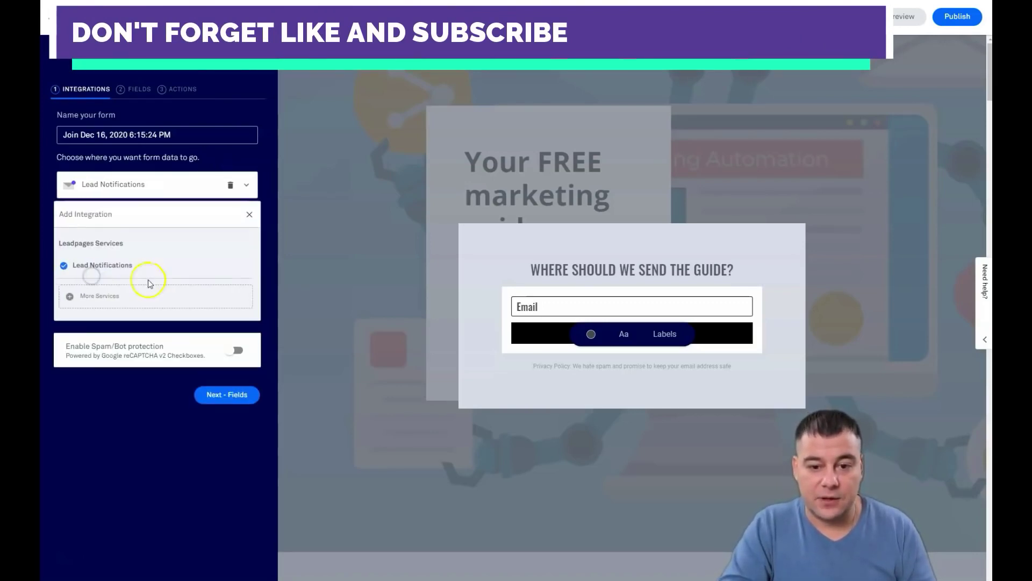
Browse the Native and Zapier integrations, then close the catalogue without adding any.
{"action": "left_click", "coordinate": [87, 297]}
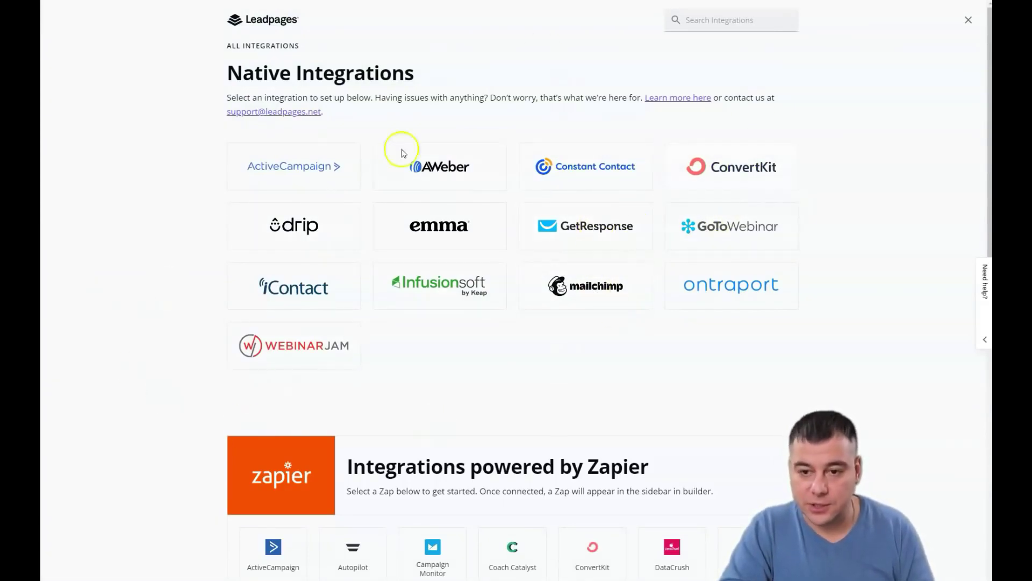
{"action": "scroll", "coordinate": [563, 278], "scroll_direction": "down", "scroll_amount": 5}
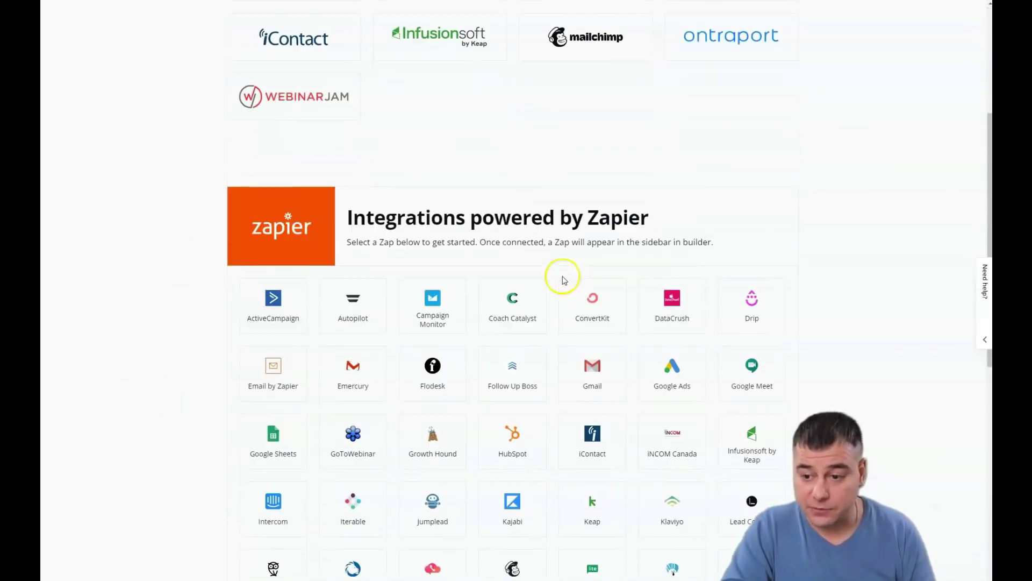
{"action": "scroll", "coordinate": [564, 271], "scroll_direction": "up", "scroll_amount": 4}
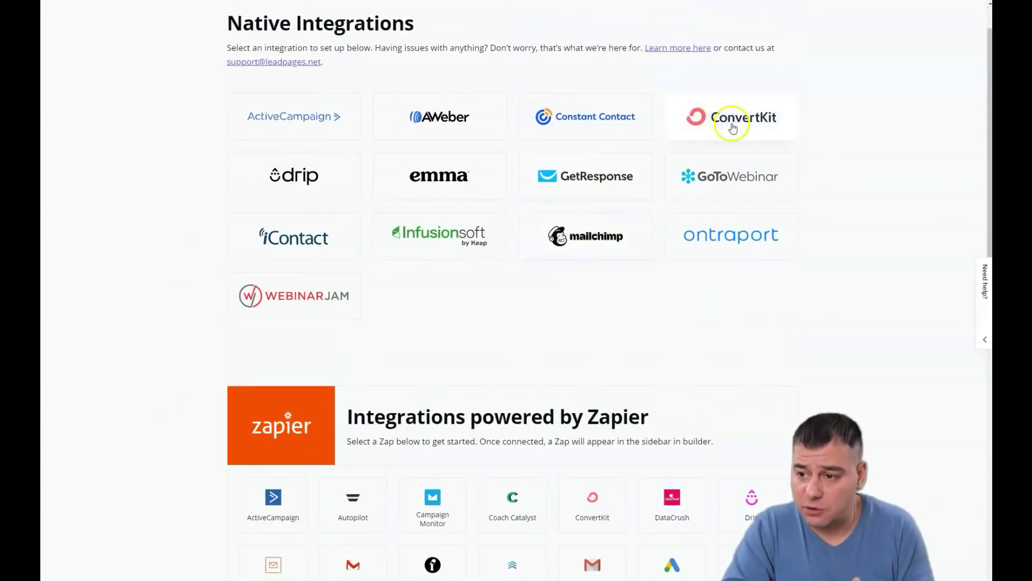
{"action": "scroll", "coordinate": [564, 334], "scroll_direction": "down", "scroll_amount": 5}
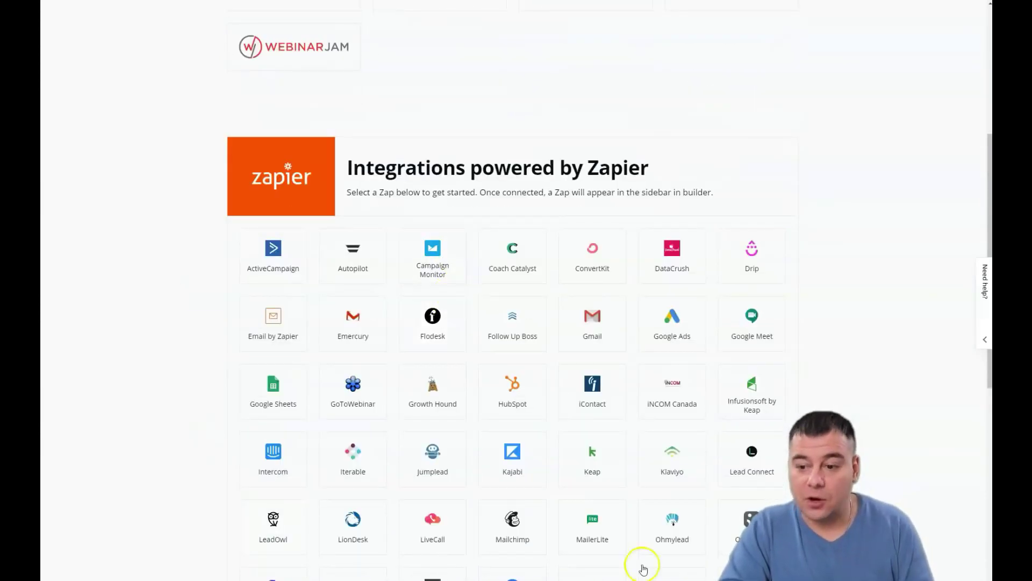
{"action": "scroll", "coordinate": [574, 143], "scroll_direction": "down", "scroll_amount": 5}
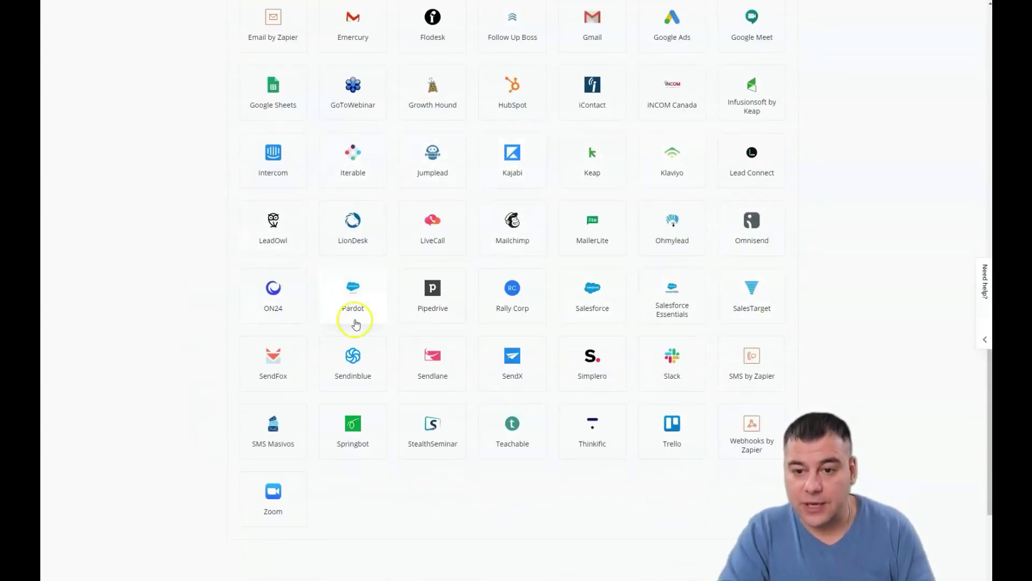
{"action": "scroll", "coordinate": [355, 323], "scroll_direction": "up", "scroll_amount": 10}
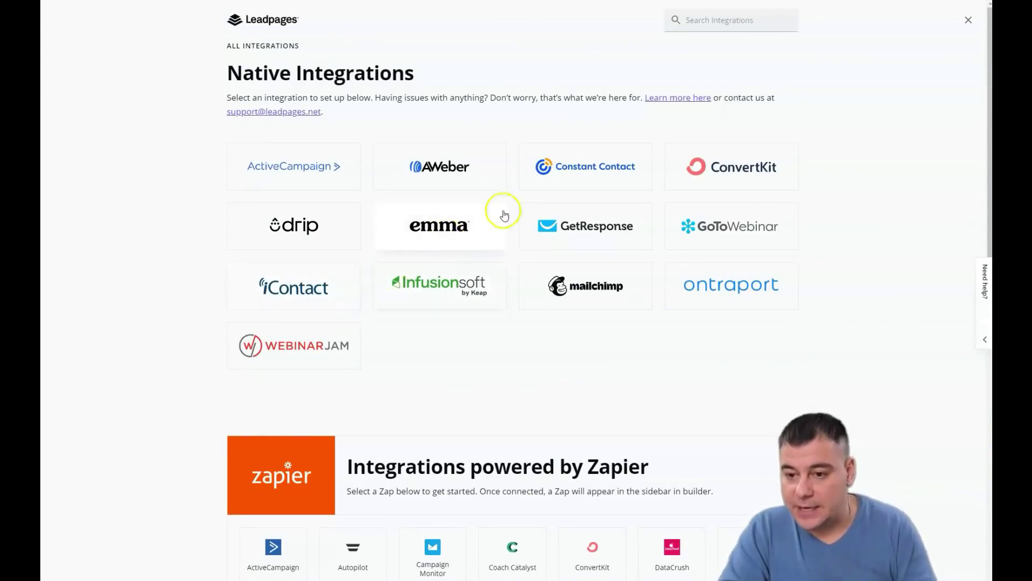
{"action": "left_click", "coordinate": [968, 22]}
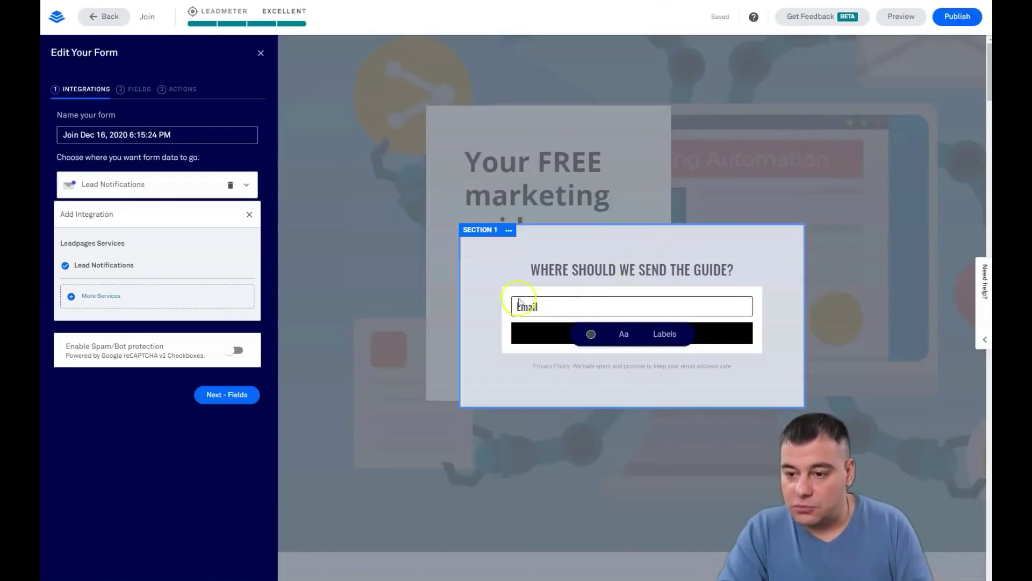
In the FIELDS tab, add a First Name field and move it above Email.
{"action": "left_click", "coordinate": [543, 306]}
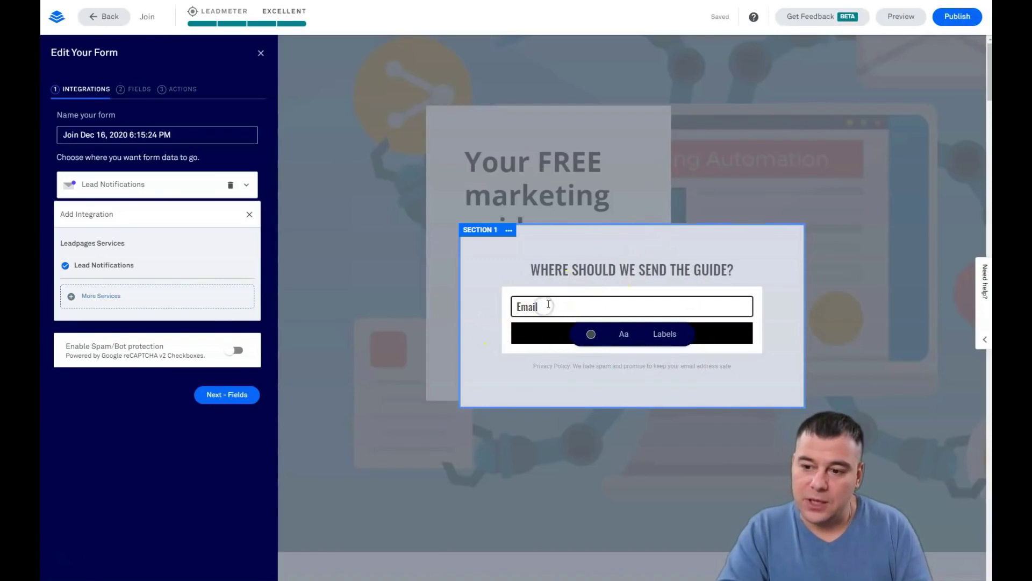
{"action": "left_click", "coordinate": [562, 297]}
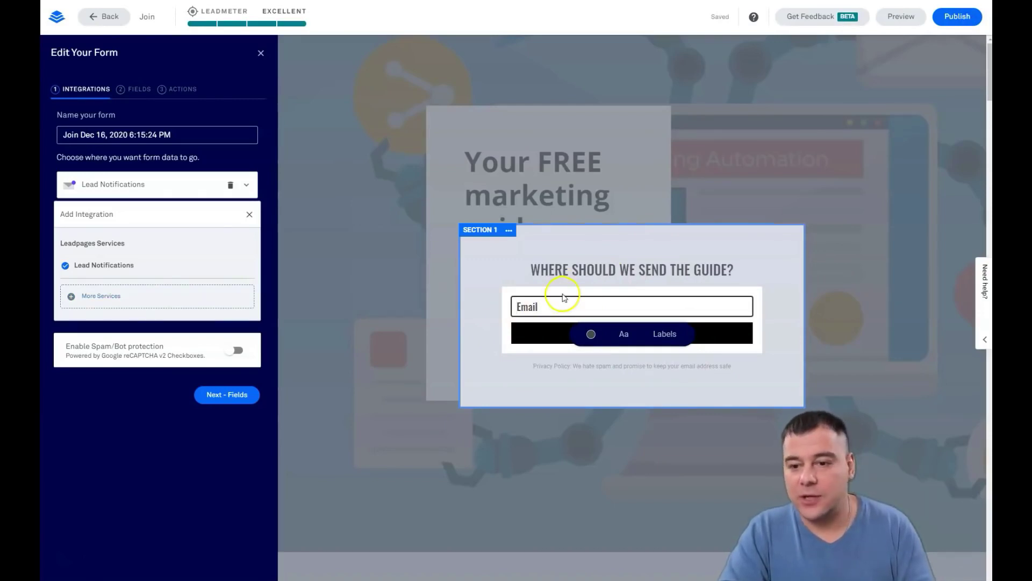
{"action": "left_click", "coordinate": [127, 89]}
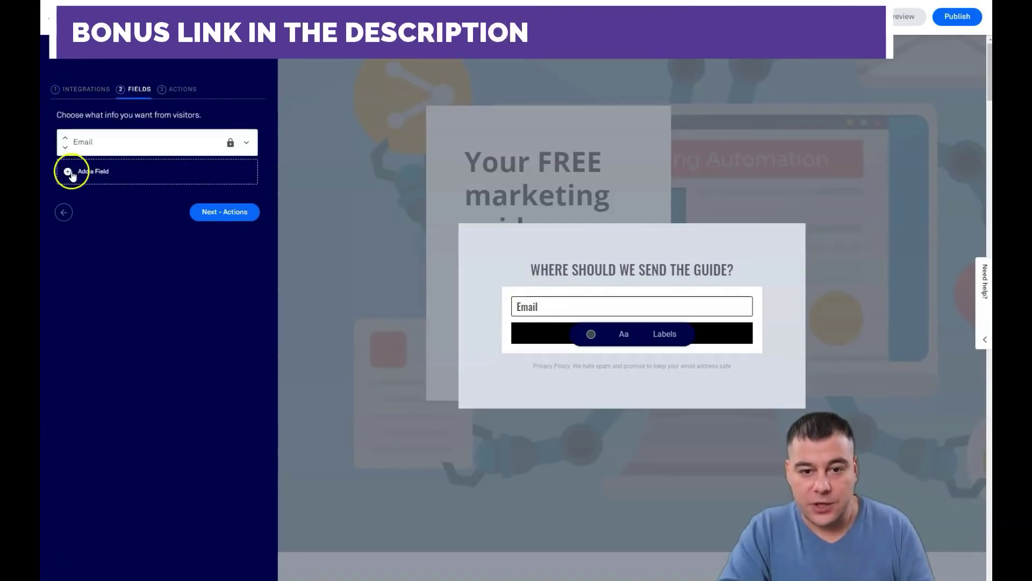
{"action": "left_click", "coordinate": [68, 172]}
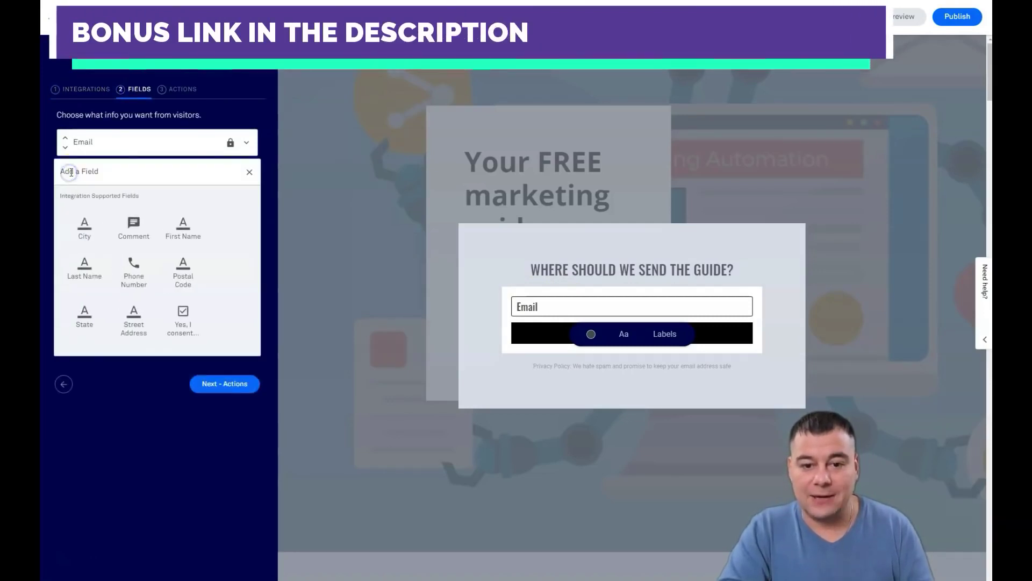
{"action": "left_click", "coordinate": [178, 231]}
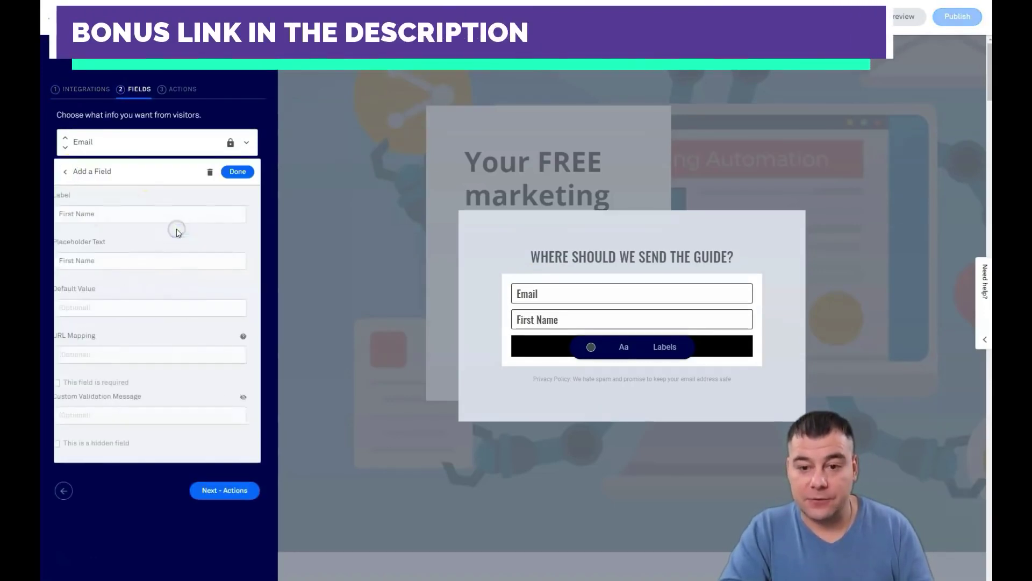
{"action": "left_click", "coordinate": [239, 175]}
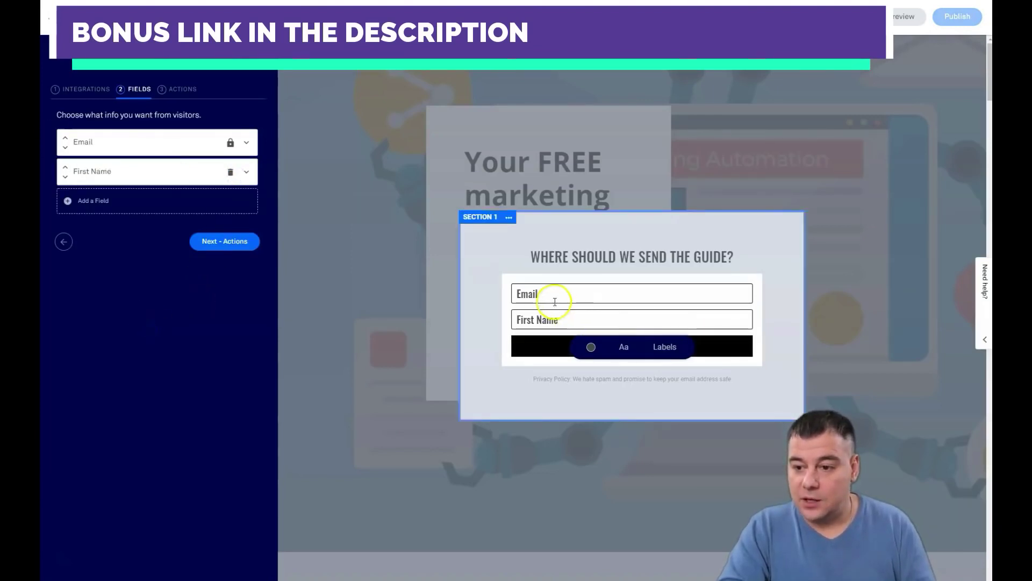
{"action": "left_click", "coordinate": [513, 293]}
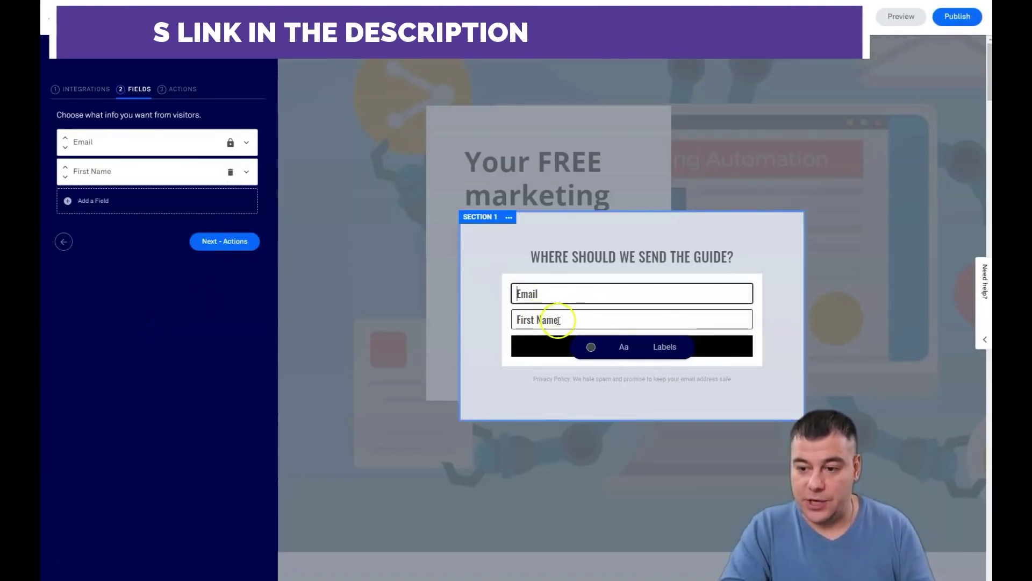
{"action": "left_click", "coordinate": [66, 168]}
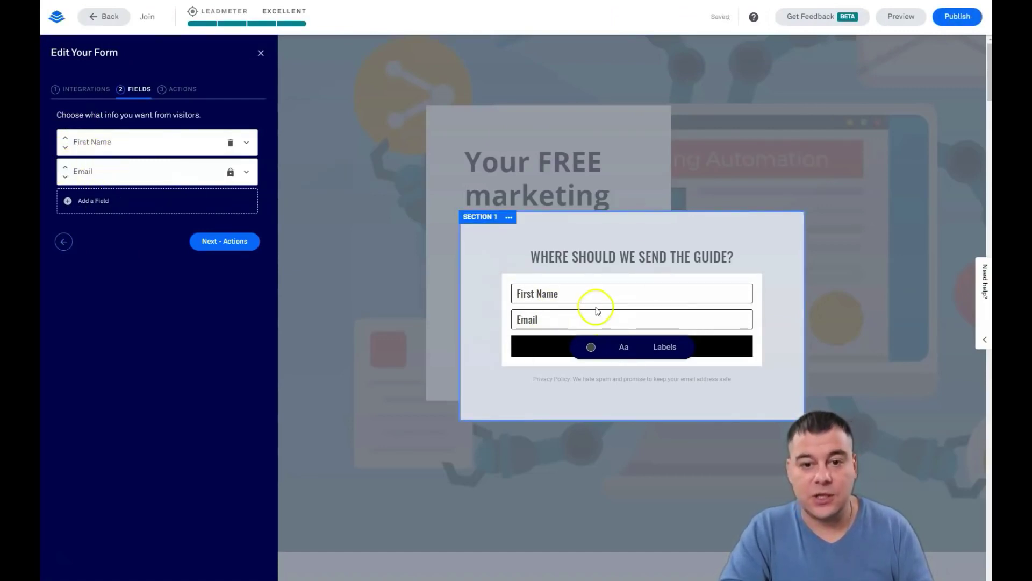
Set the form's ACTIONS to send submitters to the Default Leadpages thank you page.
{"action": "left_click", "coordinate": [177, 89]}
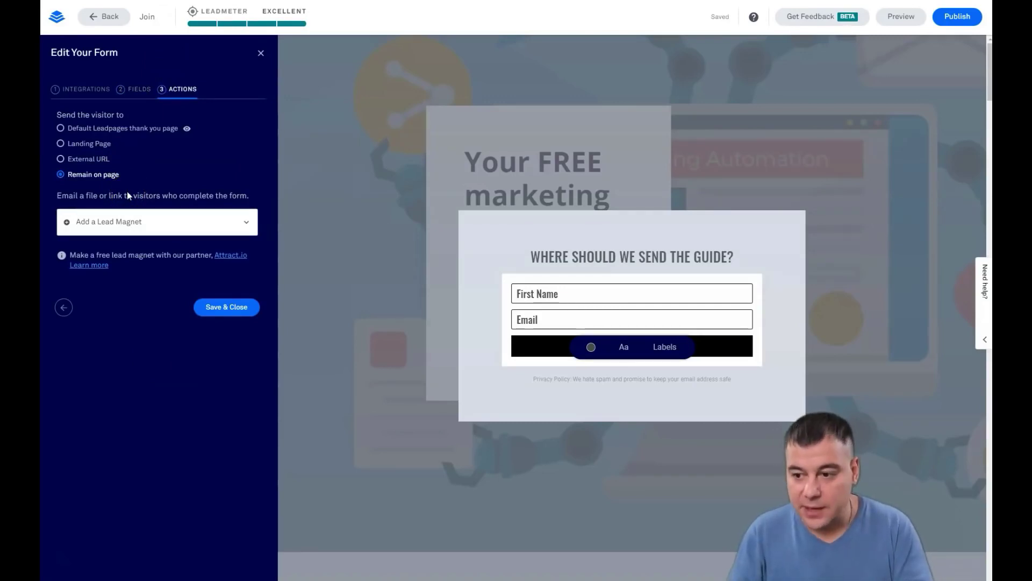
{"action": "scroll", "coordinate": [672, 369], "scroll_direction": "down", "scroll_amount": 2}
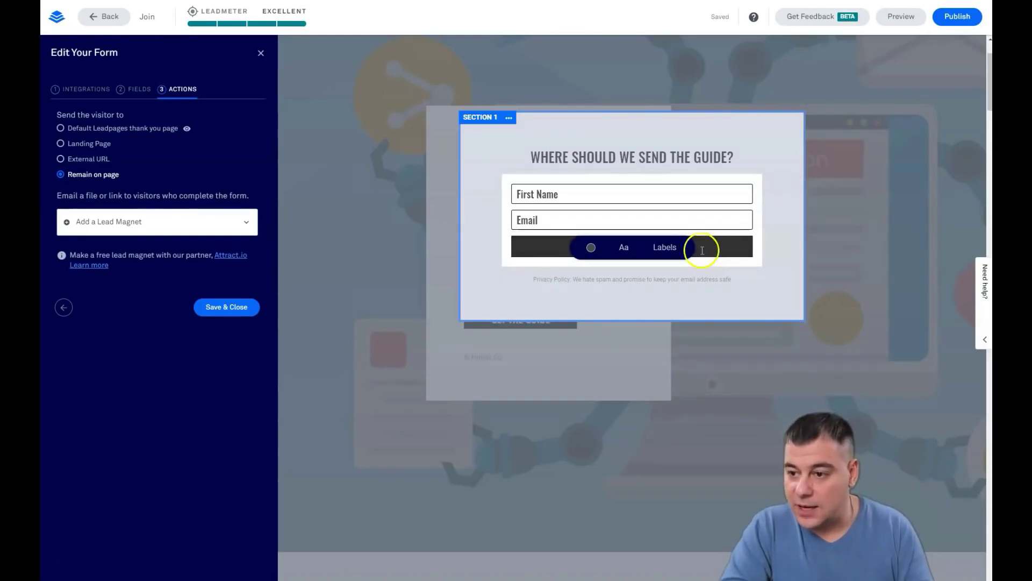
{"action": "left_click", "coordinate": [548, 244]}
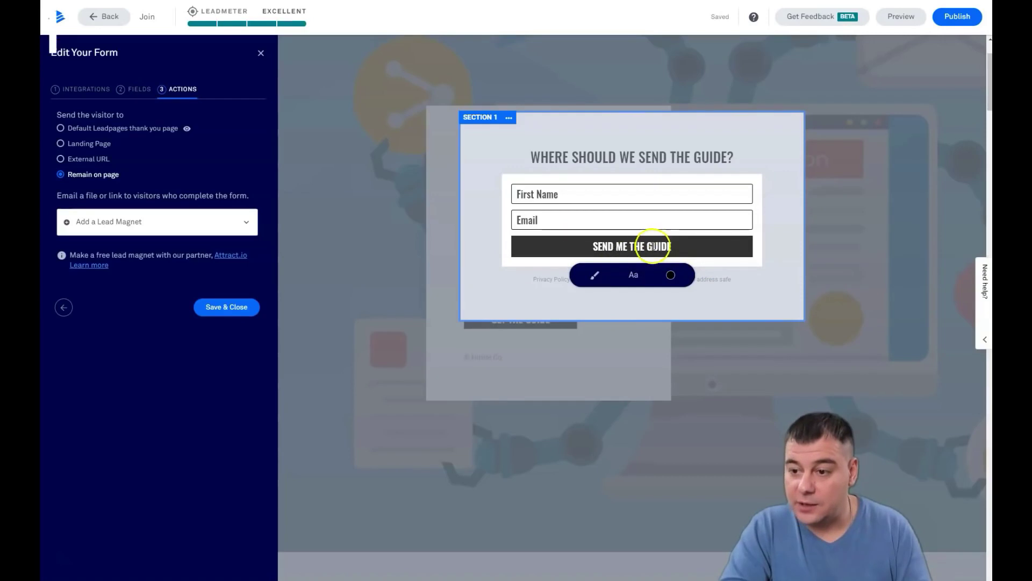
{"action": "left_click", "coordinate": [564, 300]}
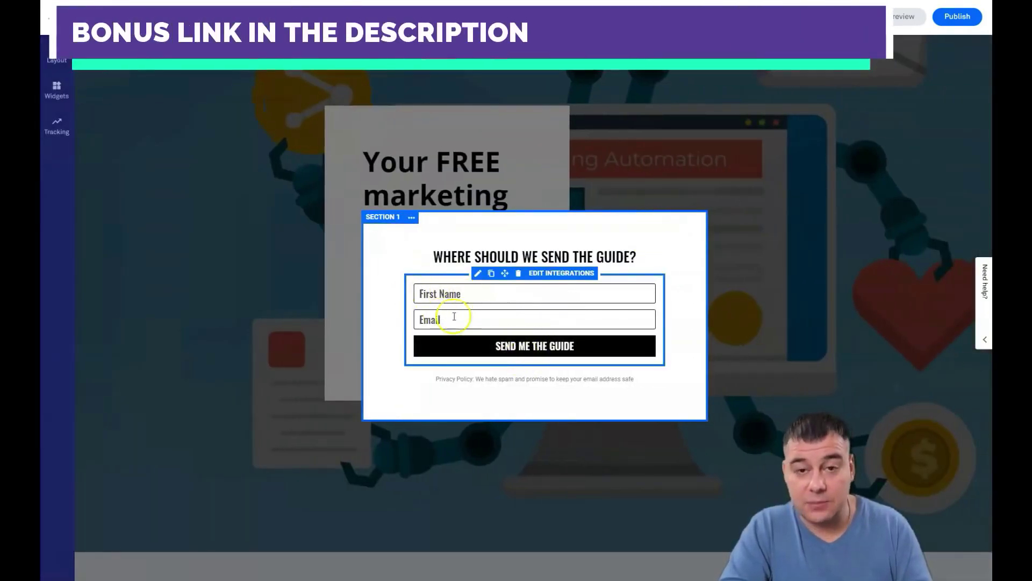
{"action": "left_click", "coordinate": [520, 350]}
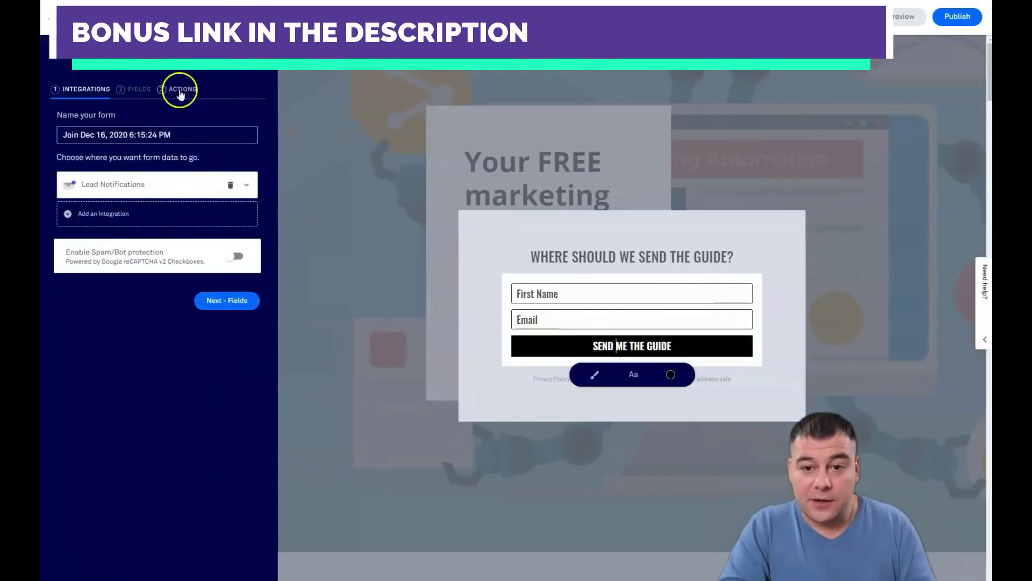
{"action": "left_click", "coordinate": [181, 91]}
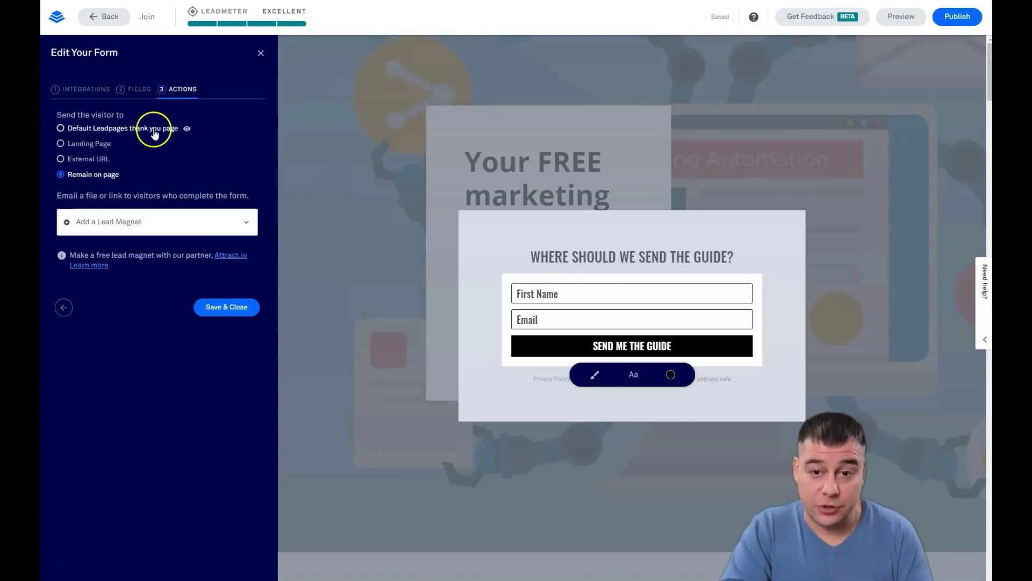
{"action": "left_click", "coordinate": [62, 128]}
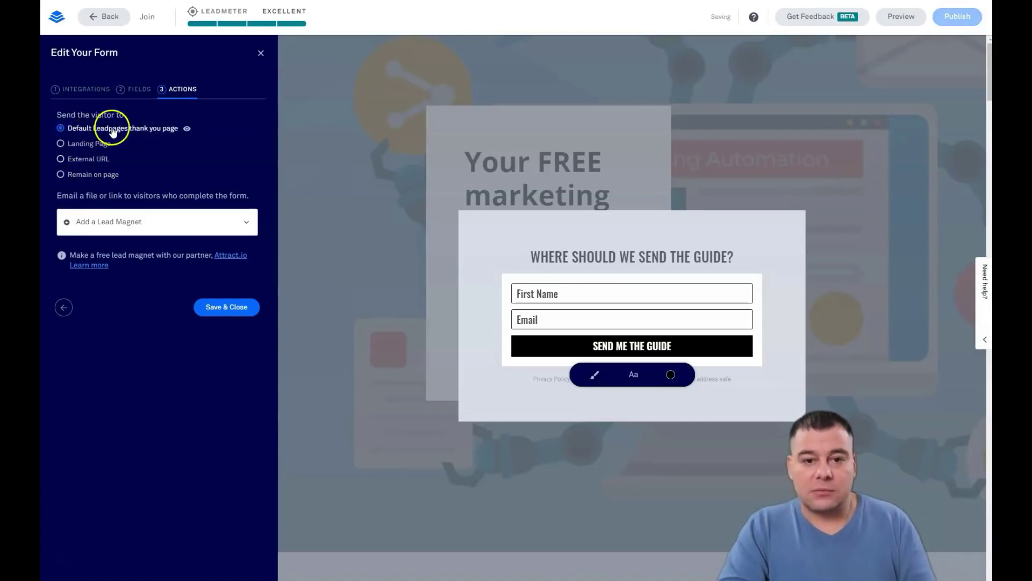
Preview the default thank you page, then close the form editor and pop-up overlay.
{"action": "left_click", "coordinate": [187, 130]}
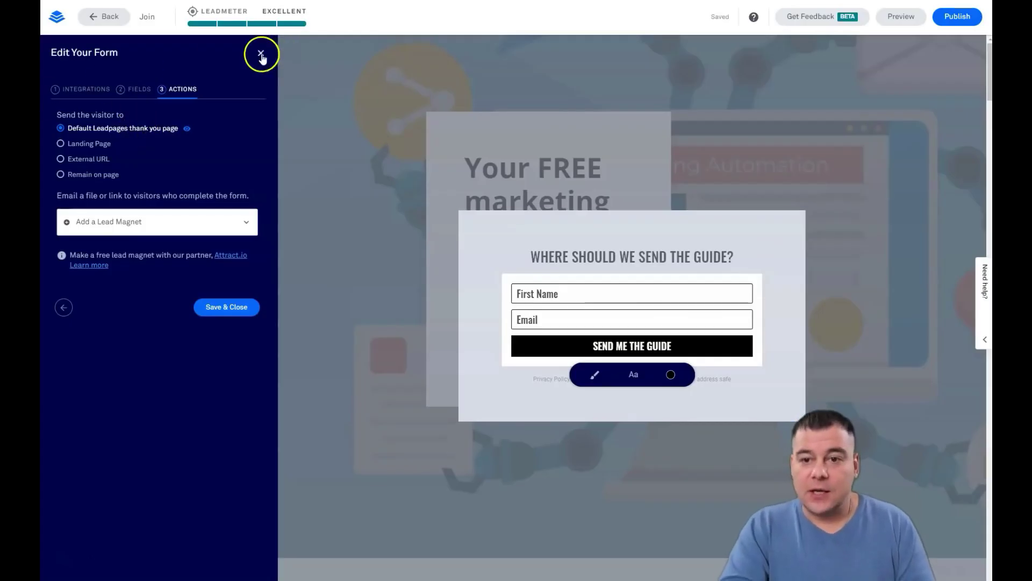
{"action": "left_click", "coordinate": [261, 52]}
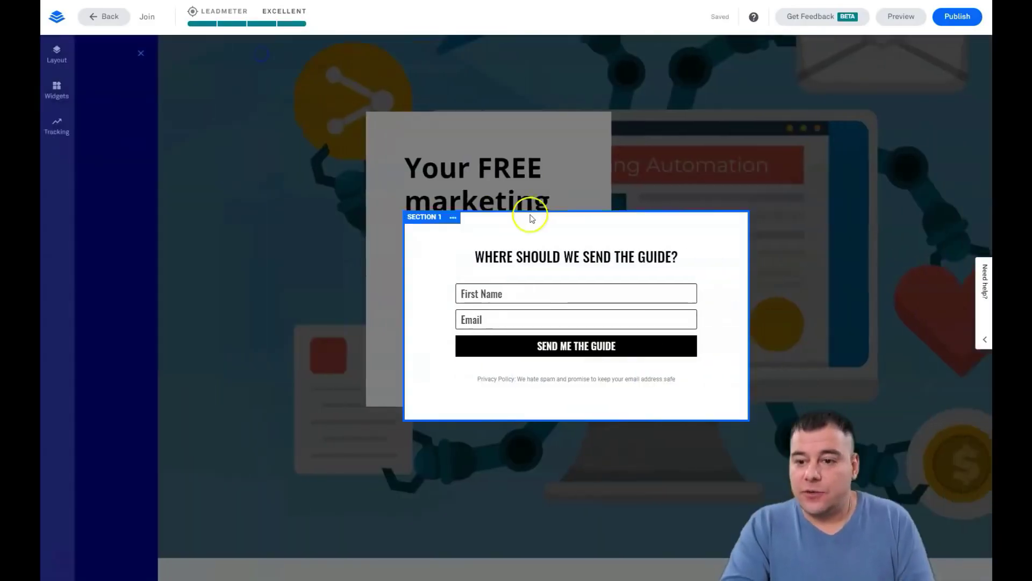
{"action": "left_click", "coordinate": [772, 211]}
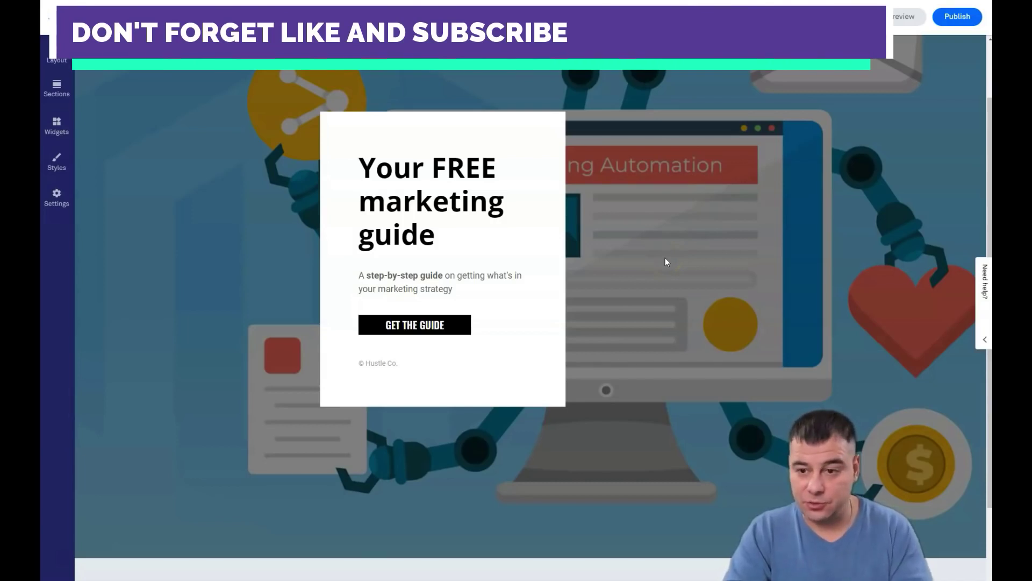
Select the subtitle and scroll the Join page canvas to review the finished card.
{"action": "left_click", "coordinate": [513, 270]}
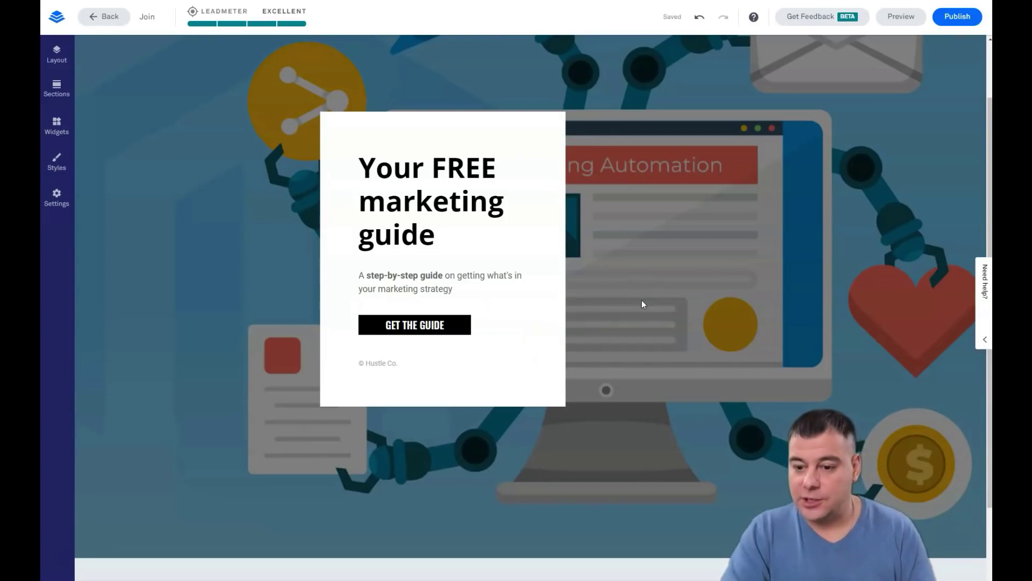
{"action": "scroll", "coordinate": [631, 289], "scroll_direction": "down", "scroll_amount": 2}
{"action": "scroll", "coordinate": [631, 293], "scroll_direction": "up", "scroll_amount": 3}
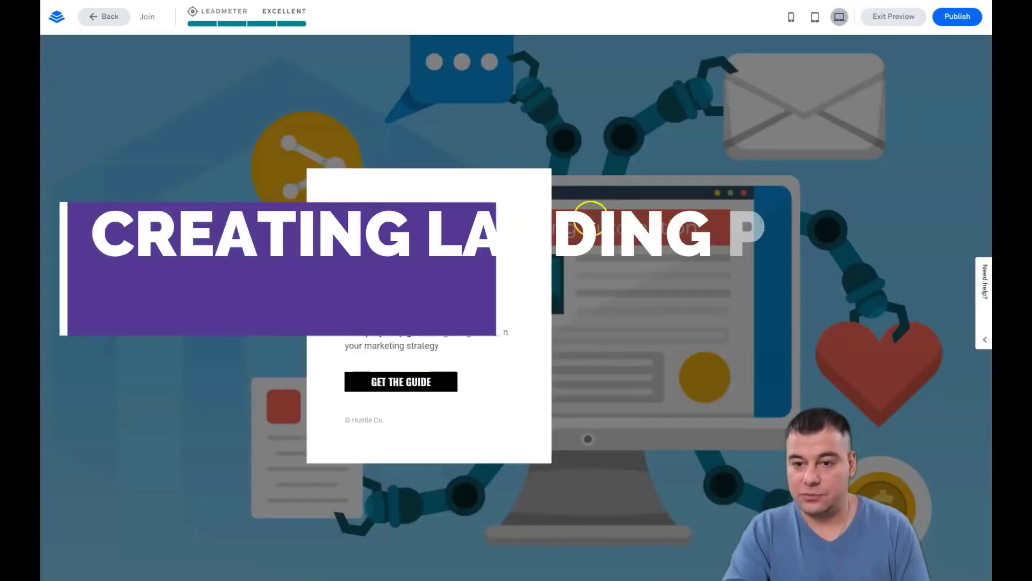
Preview the Join landing page at tablet, phone and desktop widths, then return to the editor.
{"action": "left_click", "coordinate": [815, 17]}
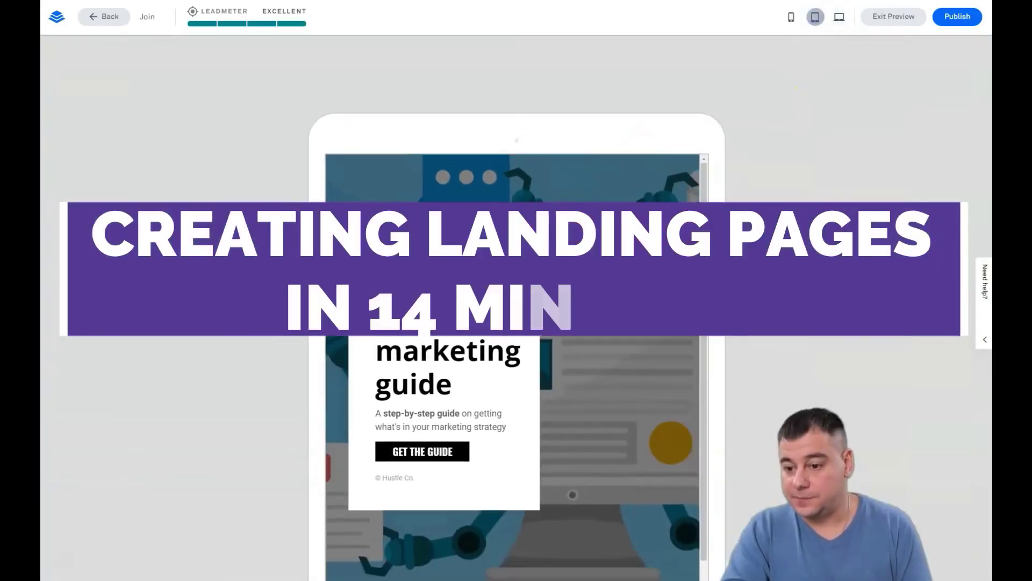
{"action": "left_click", "coordinate": [790, 16]}
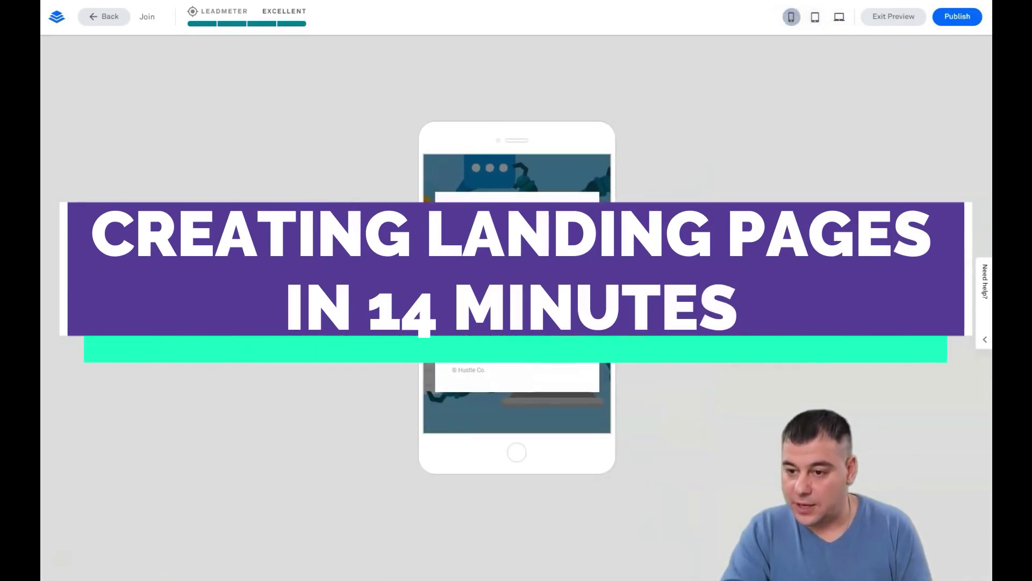
{"action": "left_click", "coordinate": [817, 18]}
{"action": "left_click", "coordinate": [839, 17]}
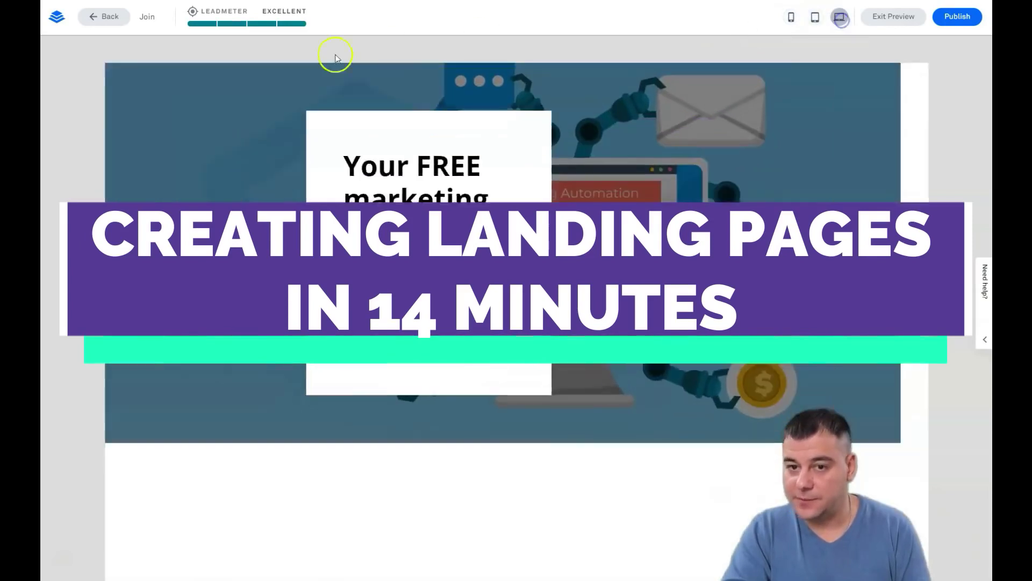
{"action": "left_click", "coordinate": [903, 25]}
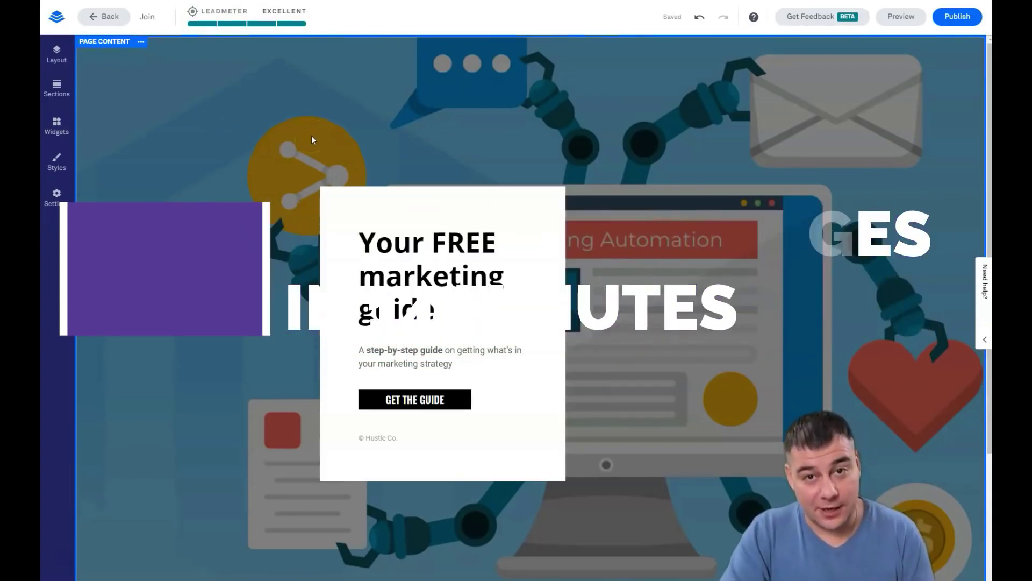
{"action": "left_click", "coordinate": [210, 92]}
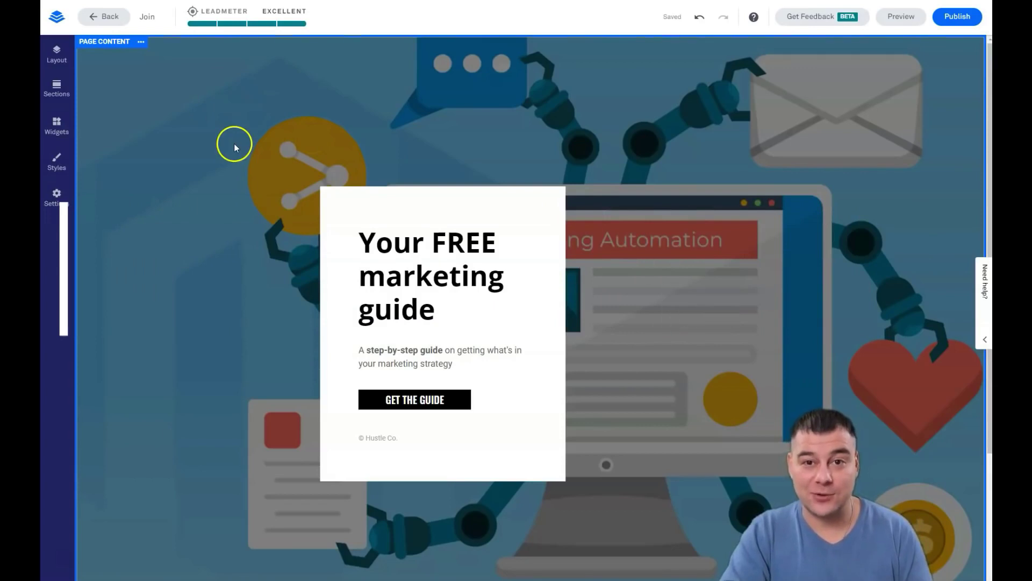